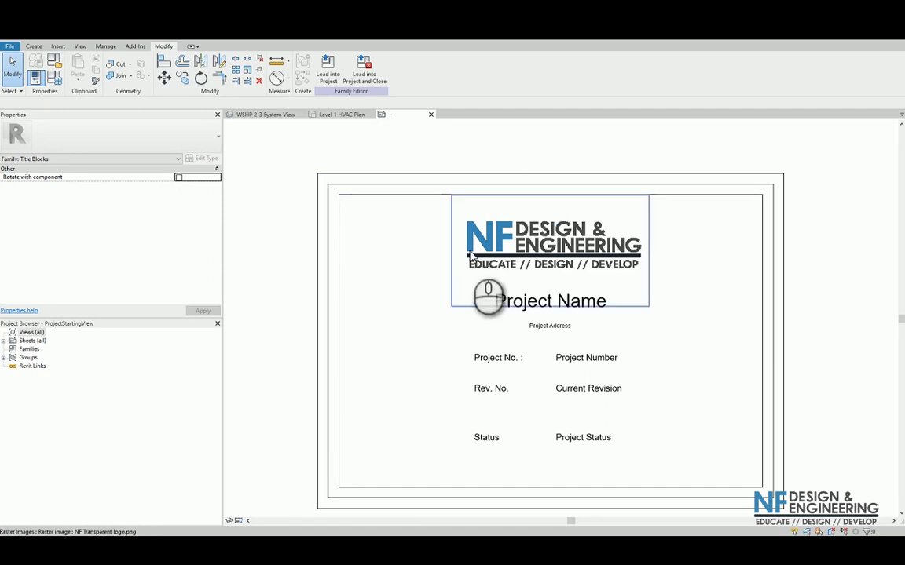
- Examine the Project Number, Current Revision and Project Status labels in the existing title block
{"action": "left_click", "coordinate": [570, 353]}
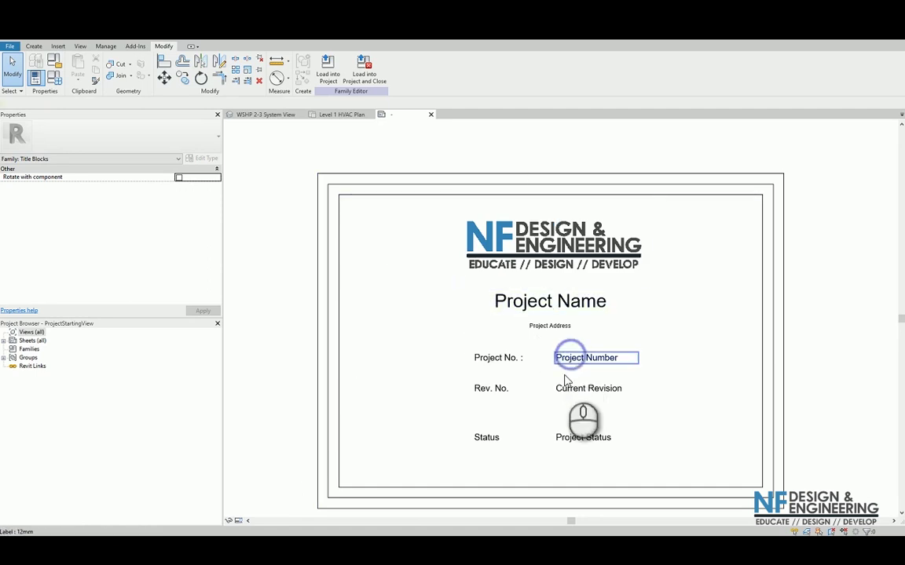
{"action": "left_click", "coordinate": [563, 388]}
{"action": "left_click", "coordinate": [563, 436]}
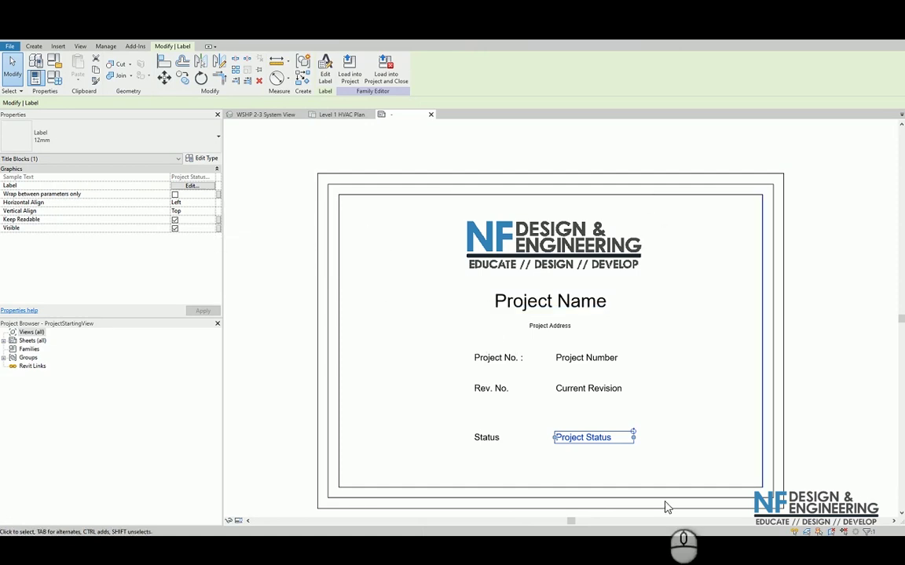
{"action": "left_click", "coordinate": [580, 366]}
{"action": "left_click", "coordinate": [584, 383]}
{"action": "left_click", "coordinate": [583, 438]}
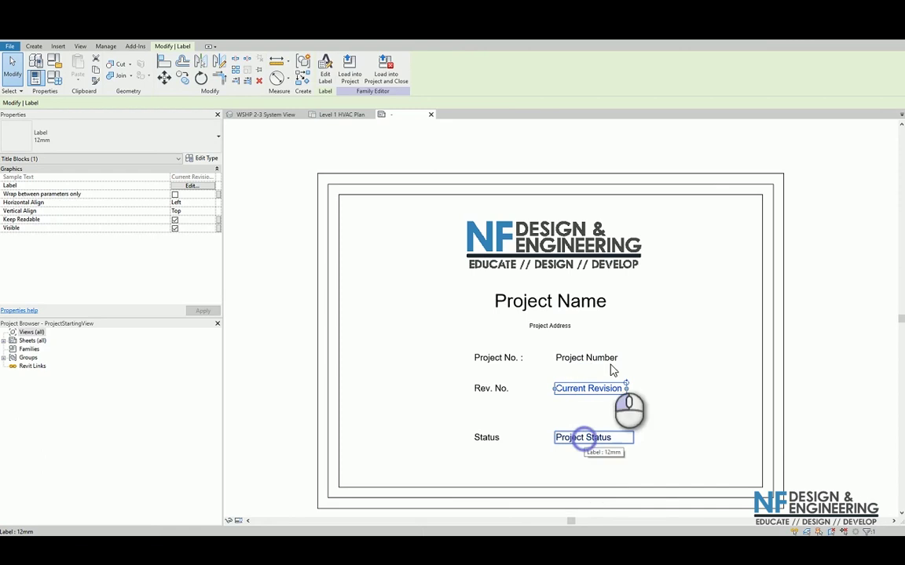
{"action": "left_click", "coordinate": [815, 344]}
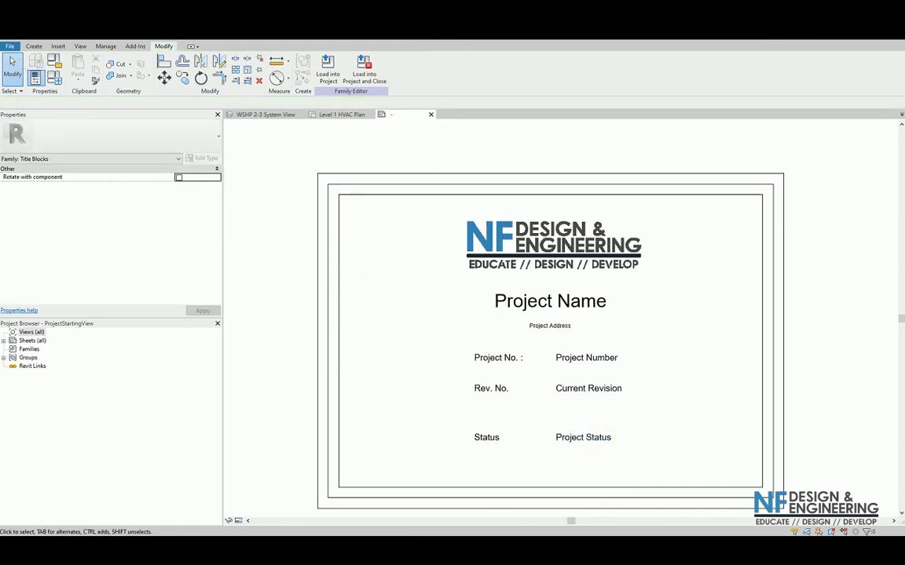
- Create a new title block family from the A1 metric template
{"action": "left_click", "coordinate": [12, 51]}
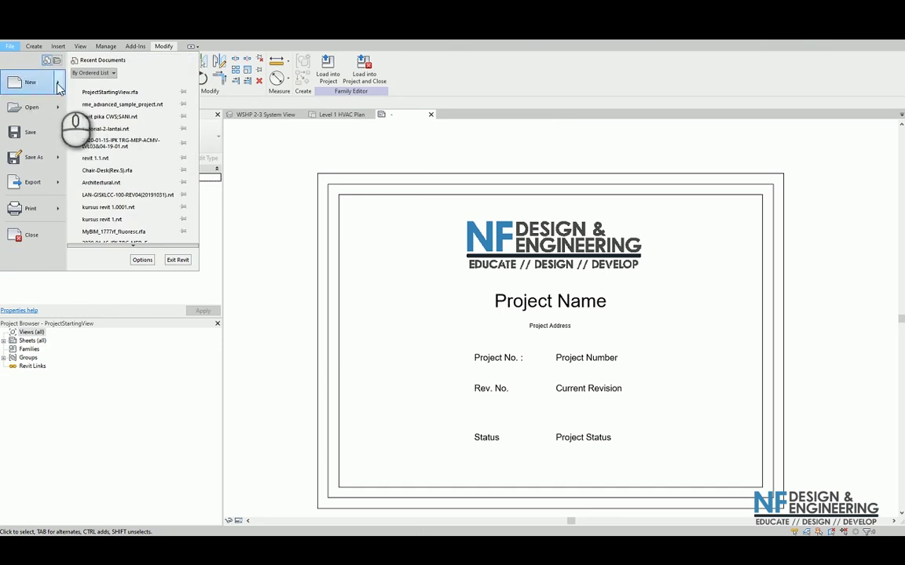
{"action": "left_click", "coordinate": [58, 84]}
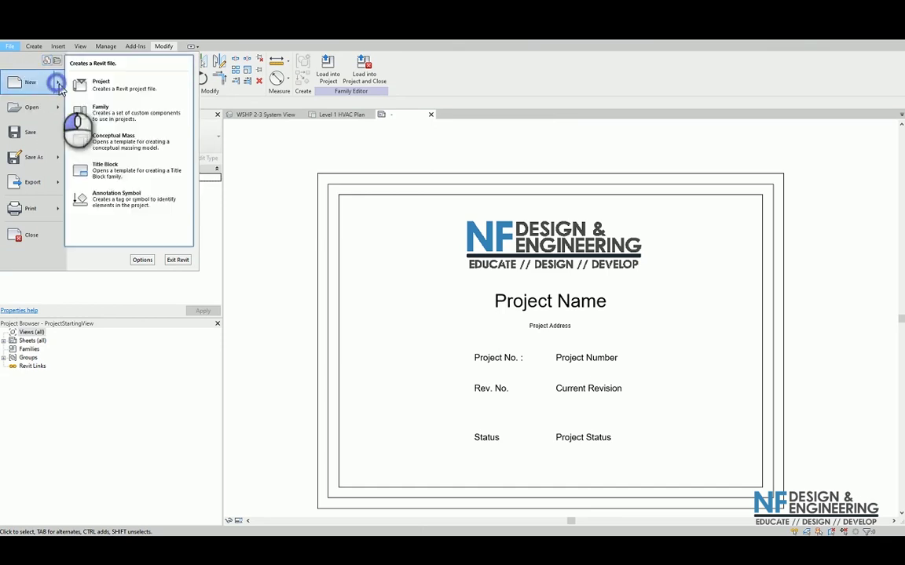
{"action": "left_click", "coordinate": [123, 179]}
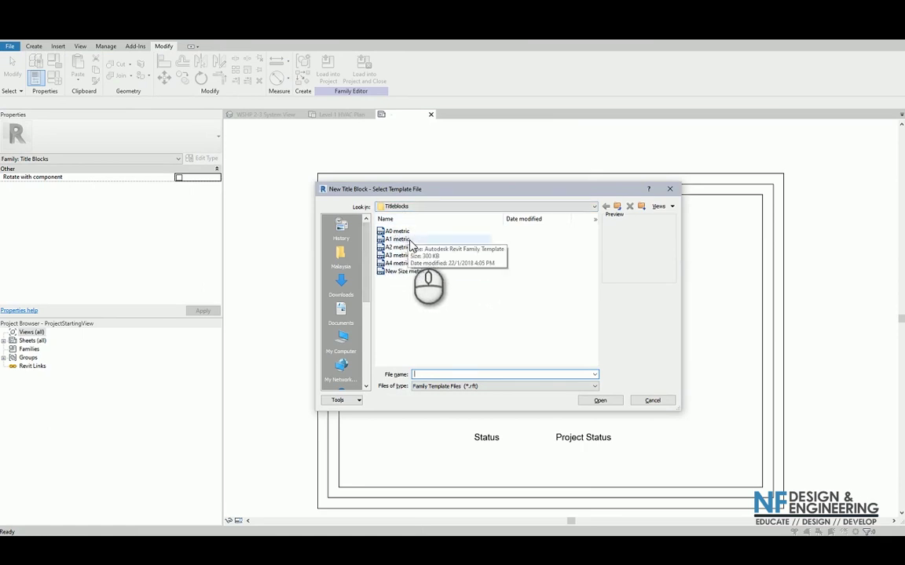
{"action": "left_click", "coordinate": [399, 239]}
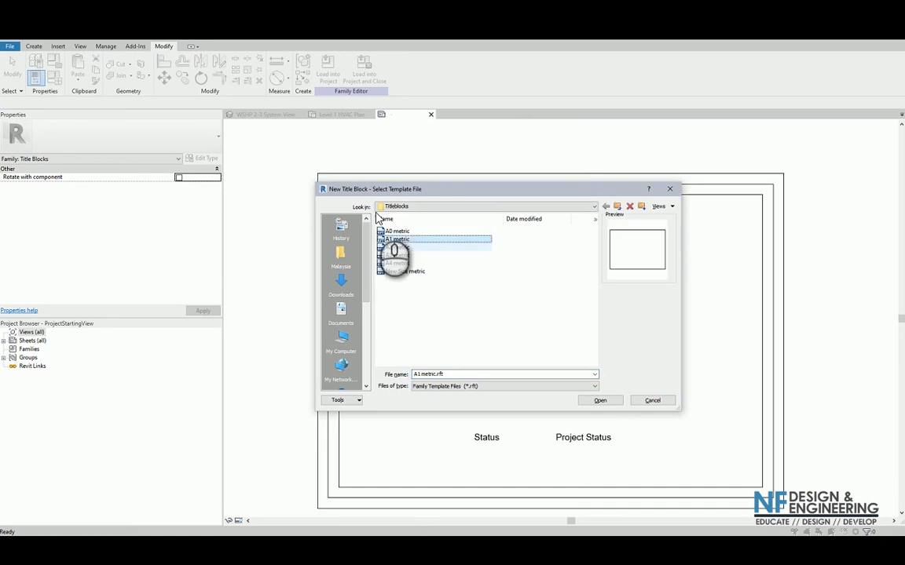
{"action": "left_click", "coordinate": [600, 401]}
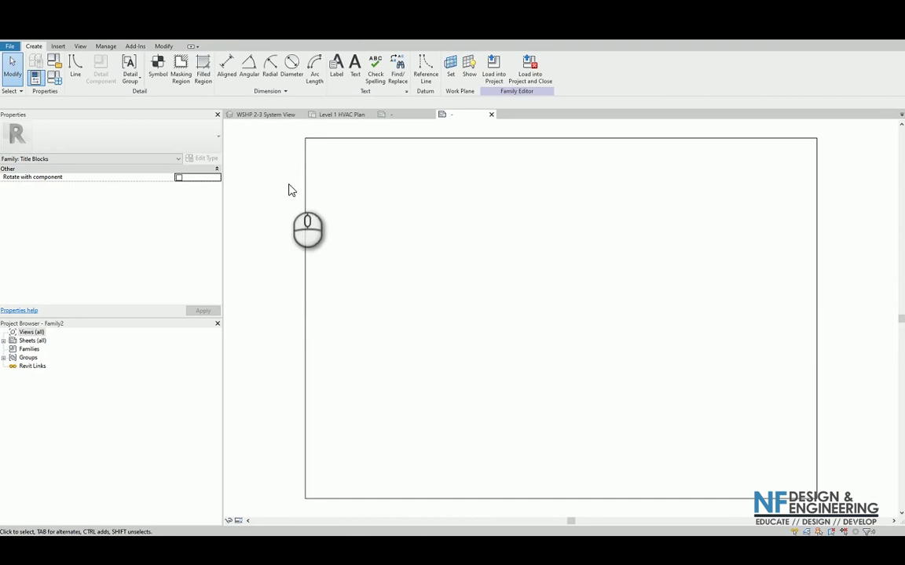
- Use Pick Lines with an offset of 20 to add lines outside and inside the sheet's left edge
{"action": "left_click", "coordinate": [75, 67]}
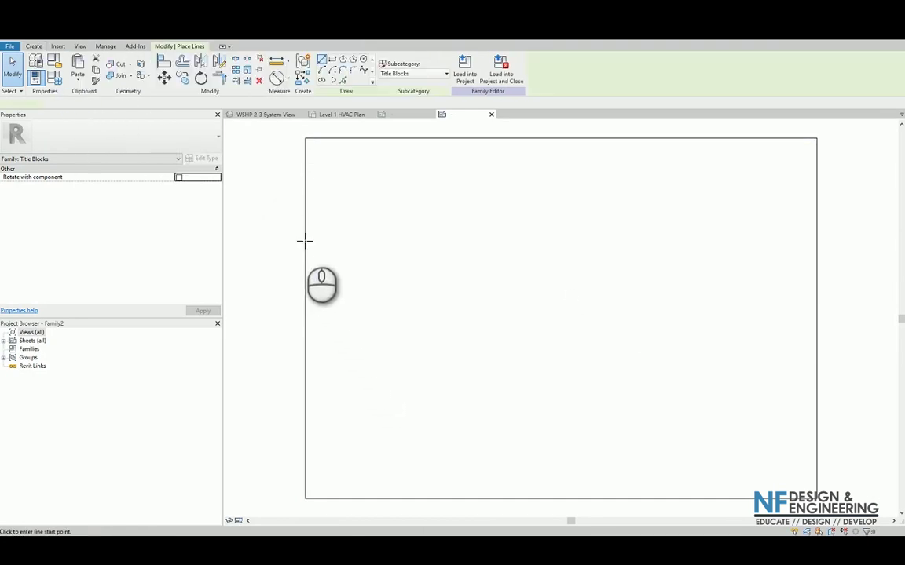
{"action": "left_click", "coordinate": [346, 81]}
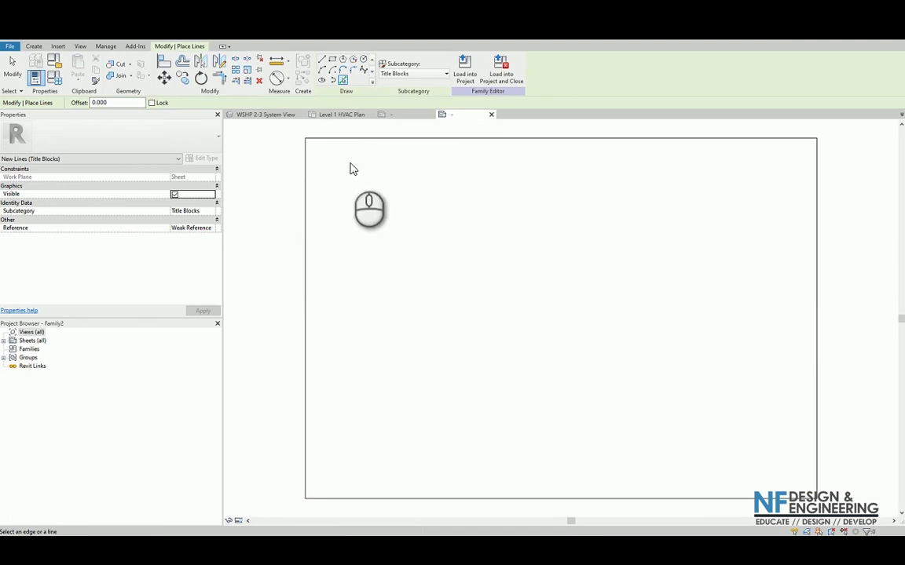
{"action": "double_click", "coordinate": [114, 104]}
{"action": "type", "text": "20"}
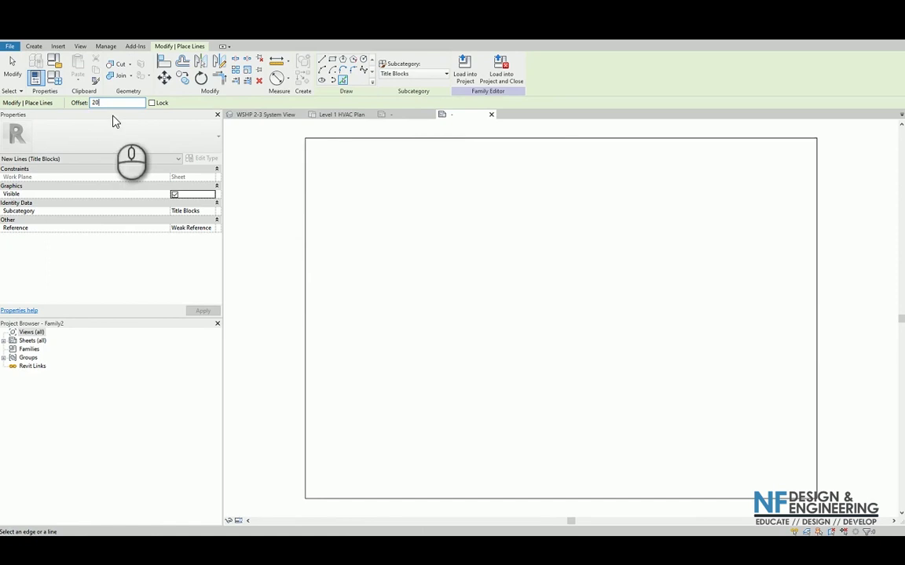
{"action": "left_click", "coordinate": [305, 174]}
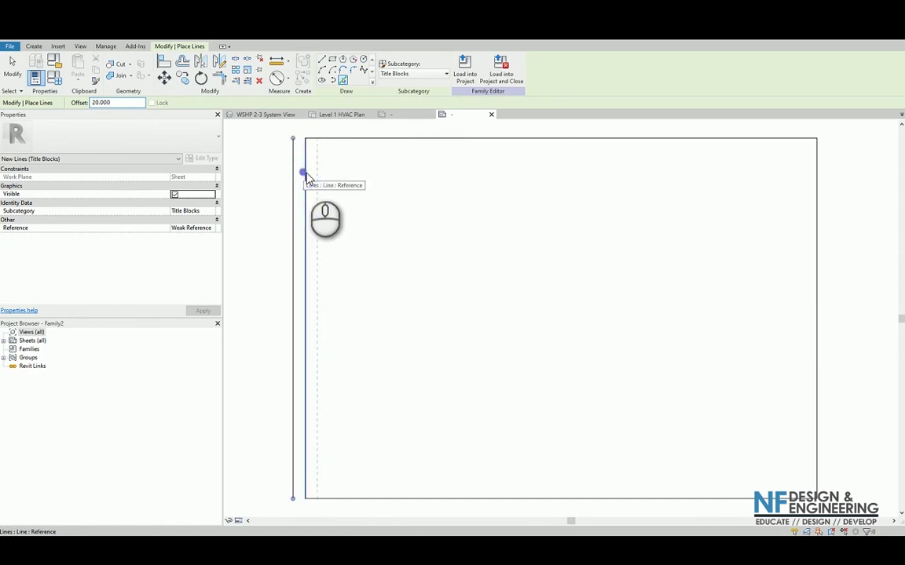
{"action": "left_click", "coordinate": [305, 174]}
- Offset the sheet's top, right and bottom edges by 20 on both the inner and outer sides
{"action": "left_click", "coordinate": [343, 138]}
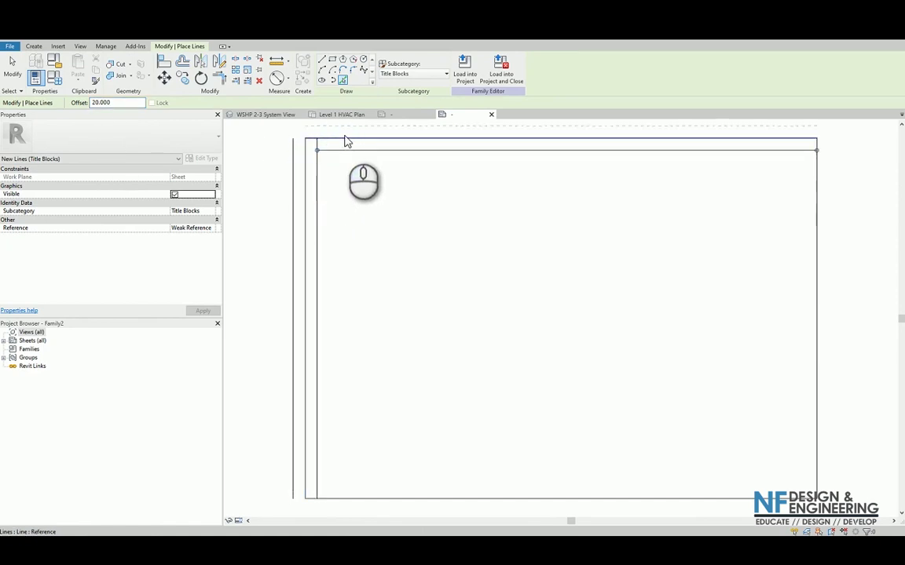
{"action": "left_click", "coordinate": [821, 204]}
{"action": "left_click", "coordinate": [815, 198]}
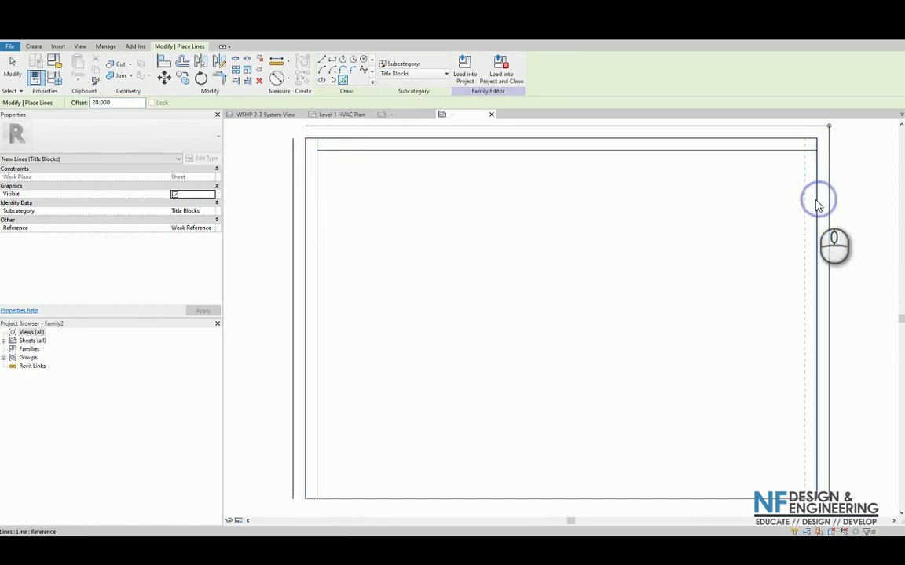
{"action": "left_click", "coordinate": [648, 498]}
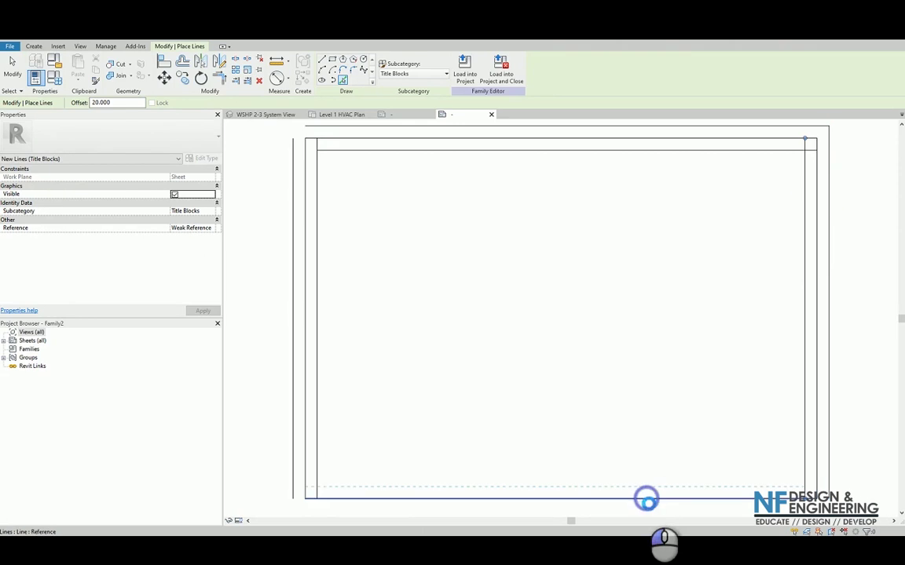
{"action": "left_click", "coordinate": [644, 500]}
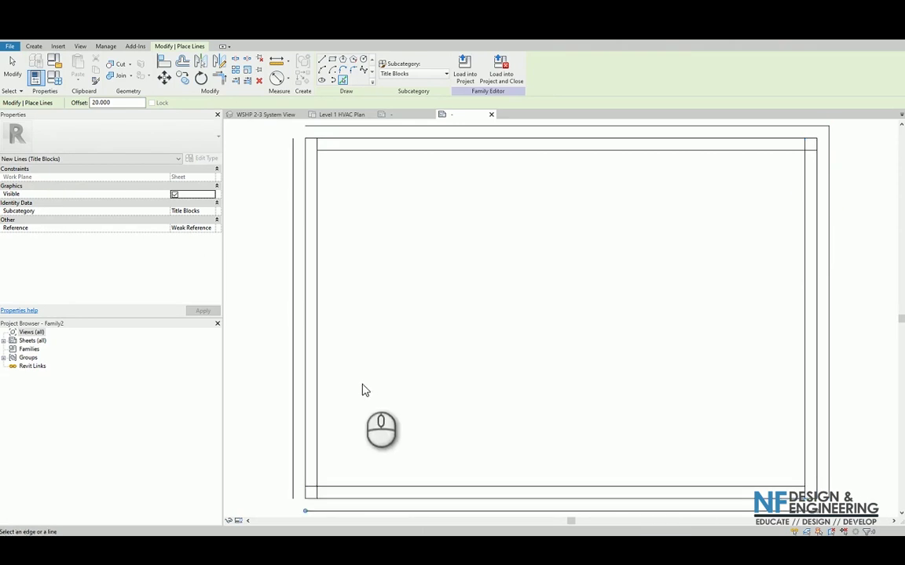
{"action": "key", "text": "Escape"}
{"action": "key", "text": "Escape"}
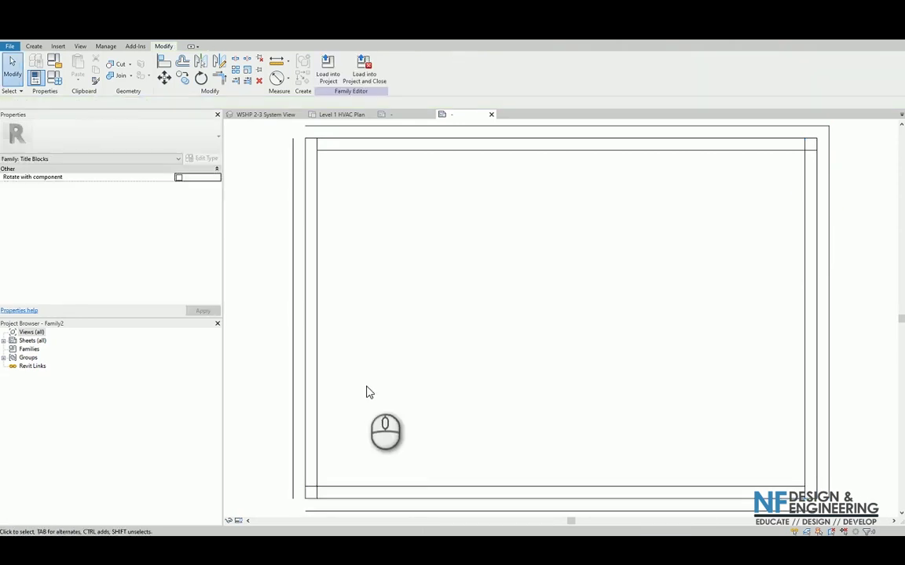
- Join the outer frame lines at the bottom-left and top-left corners with Trim/Extend to Corner
{"action": "left_click", "coordinate": [295, 394]}
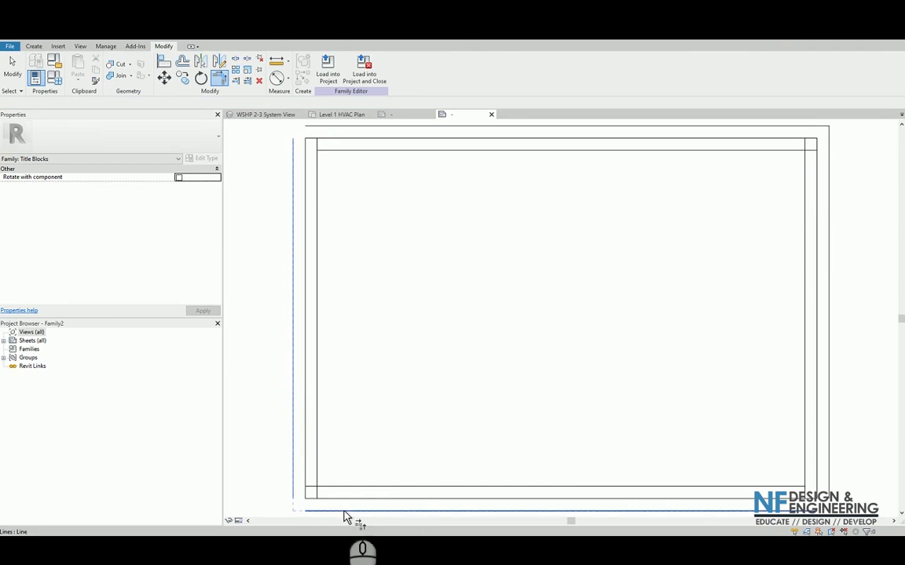
{"action": "left_click", "coordinate": [346, 514]}
{"action": "left_click", "coordinate": [322, 126]}
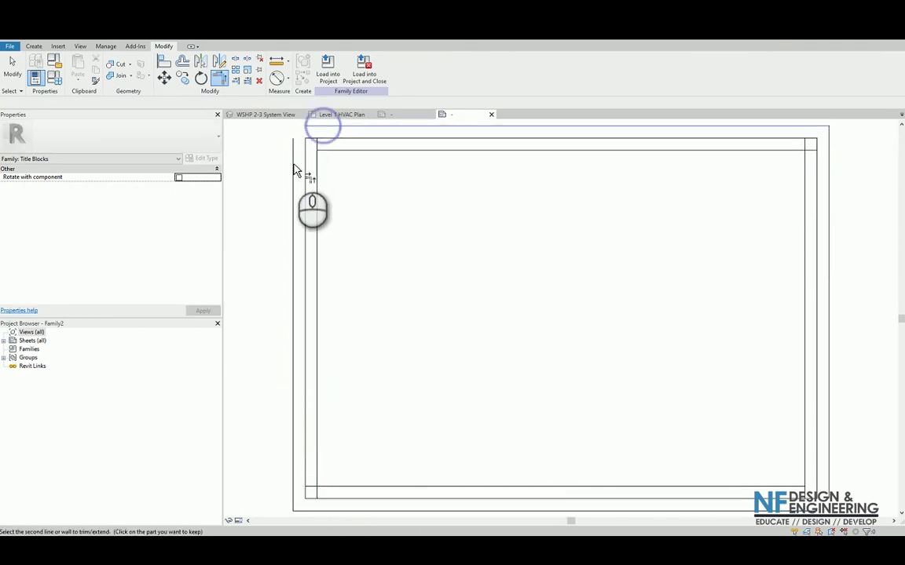
{"action": "left_click", "coordinate": [294, 165]}
- Trim the inner frame lines to clean corners at all four intersections
{"action": "left_click", "coordinate": [803, 161]}
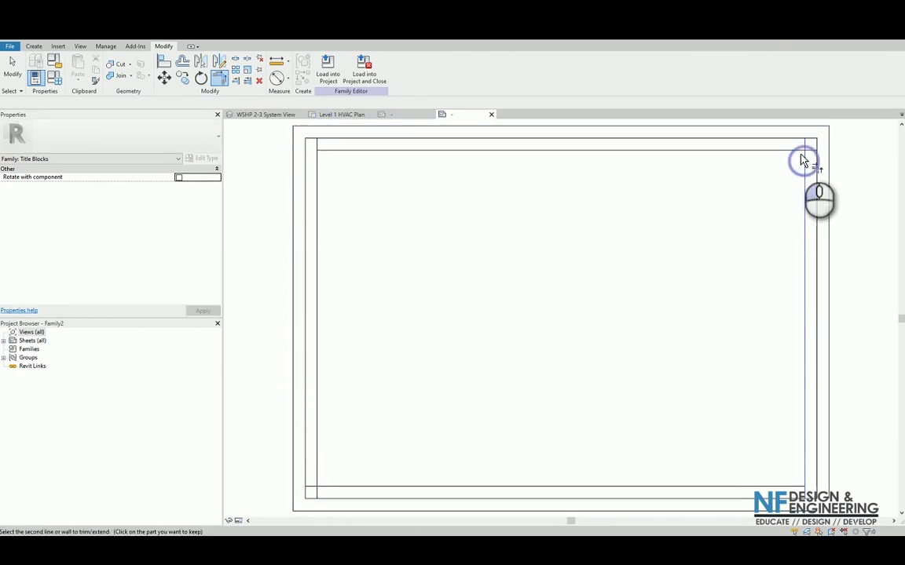
{"action": "left_click", "coordinate": [800, 149]}
{"action": "left_click", "coordinate": [314, 172]}
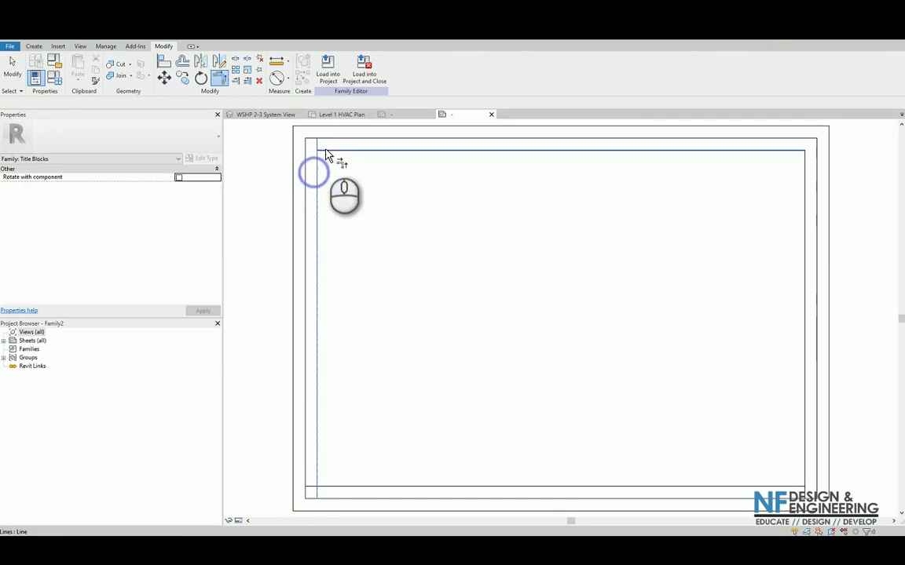
{"action": "left_click", "coordinate": [325, 151]}
{"action": "left_click", "coordinate": [318, 327]}
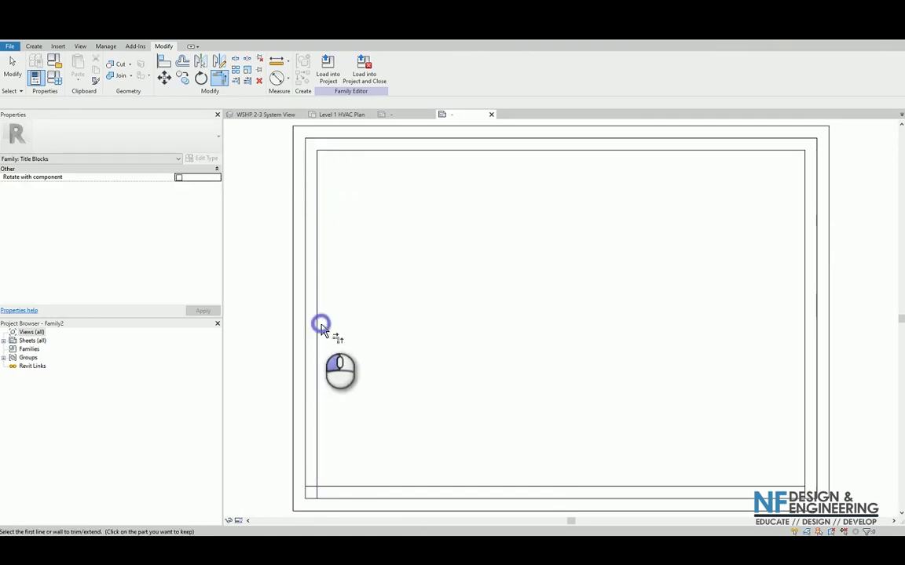
{"action": "left_click", "coordinate": [380, 488]}
{"action": "left_click", "coordinate": [808, 466]}
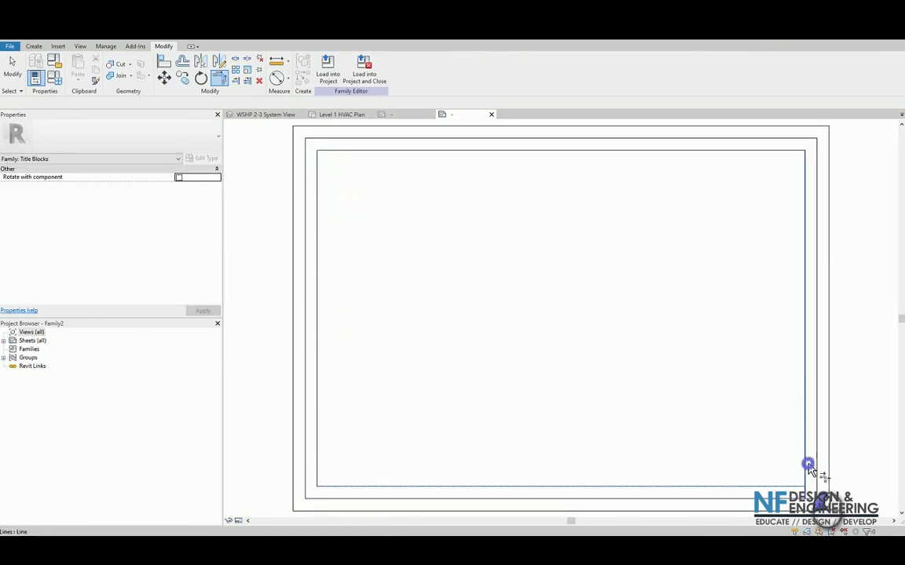
- Join the outer frame's right and bottom lines at their corner and end the trim command
{"action": "left_click", "coordinate": [825, 469]}
{"action": "left_click", "coordinate": [808, 514]}
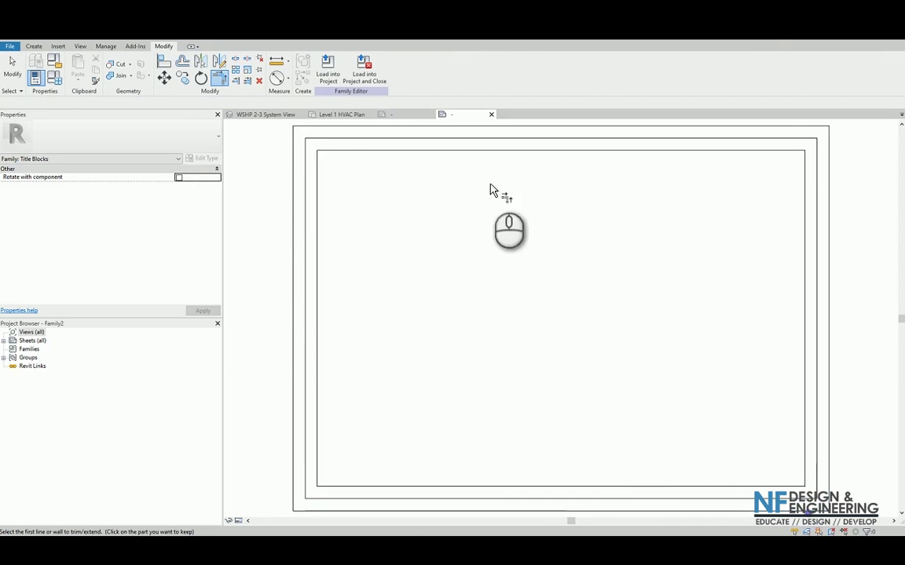
{"action": "scroll", "coordinate": [491, 361], "scroll_direction": "down", "scroll_amount": 2}
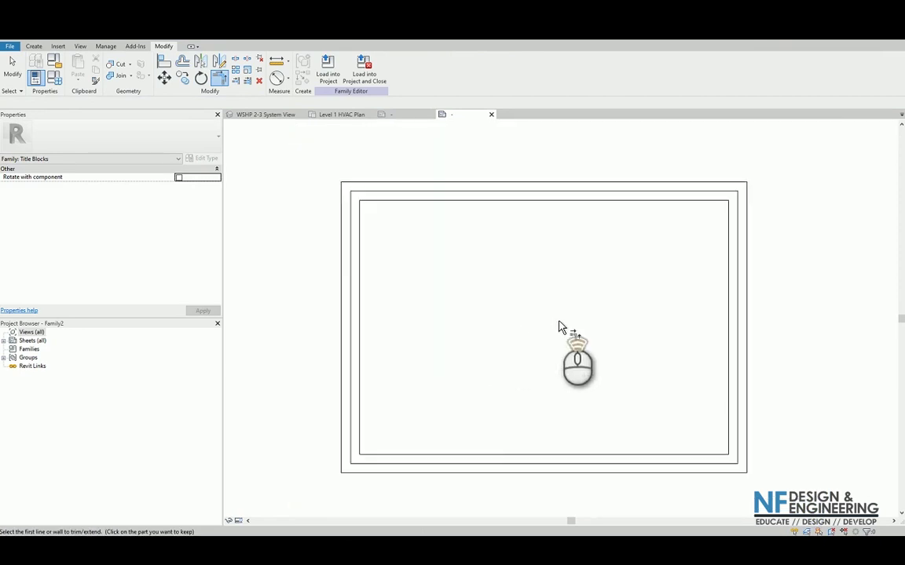
{"action": "scroll", "coordinate": [559, 325], "scroll_direction": "up", "scroll_amount": 1}
{"action": "key", "text": "Escape"}
{"action": "key", "text": "Escape"}
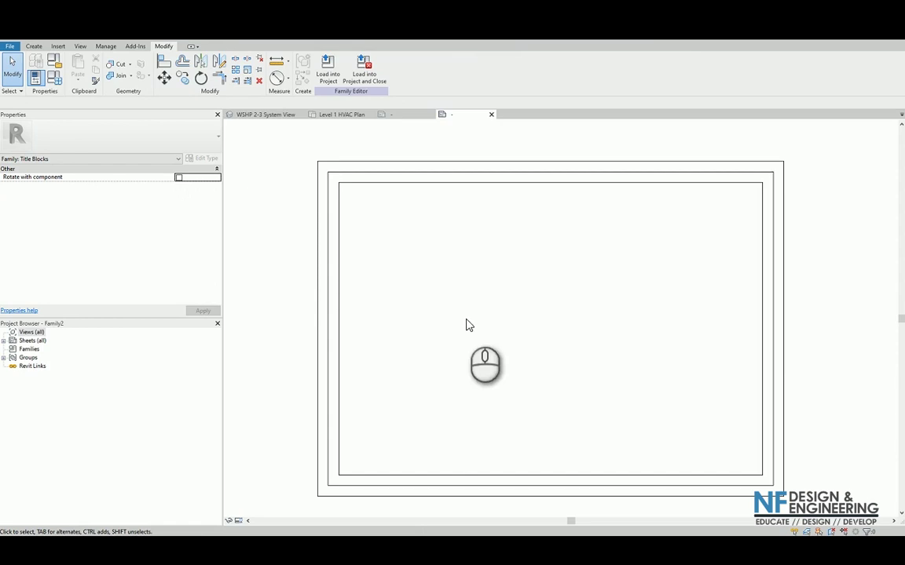
- Start an image import and browse to the Documents > Adobe > Premiere Pro > 12.0 folder
{"action": "left_click", "coordinate": [58, 47]}
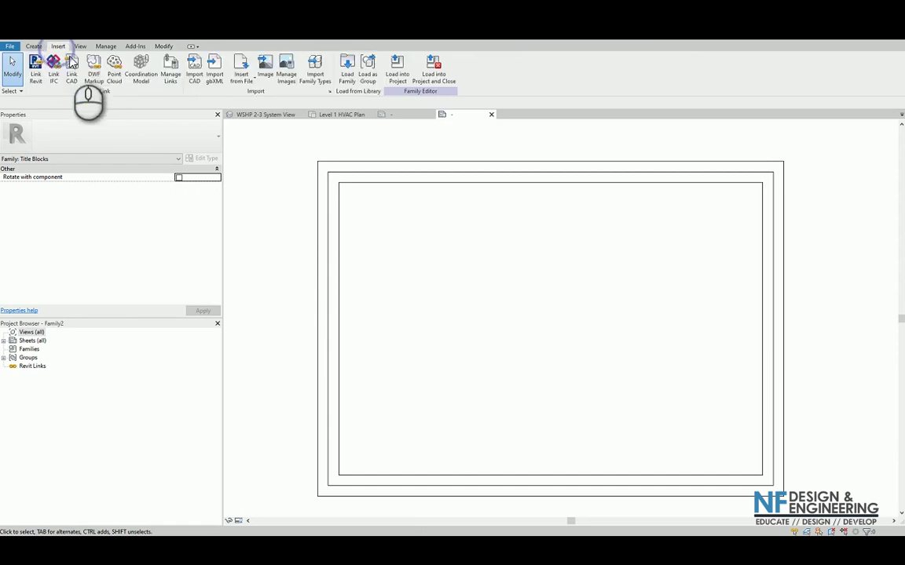
{"action": "left_click", "coordinate": [266, 72]}
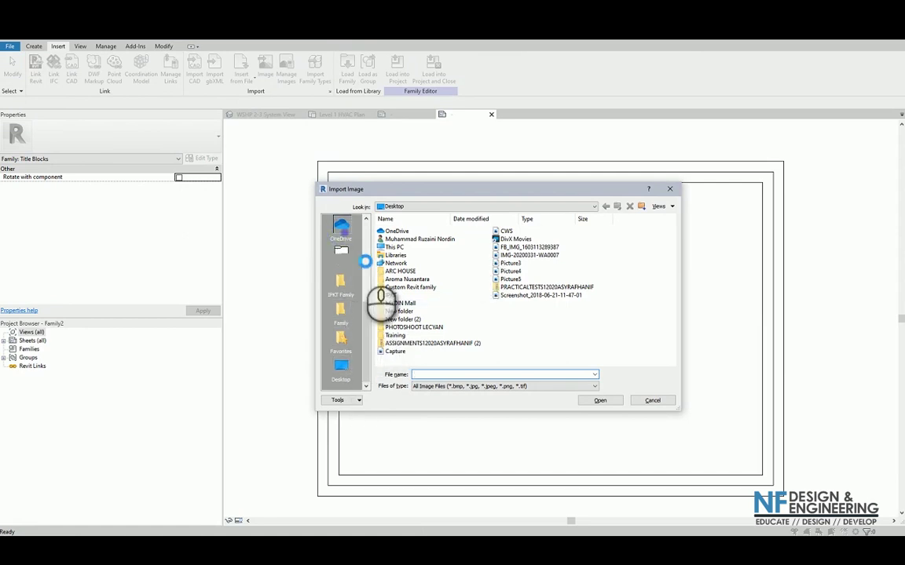
{"action": "left_click", "coordinate": [395, 272]}
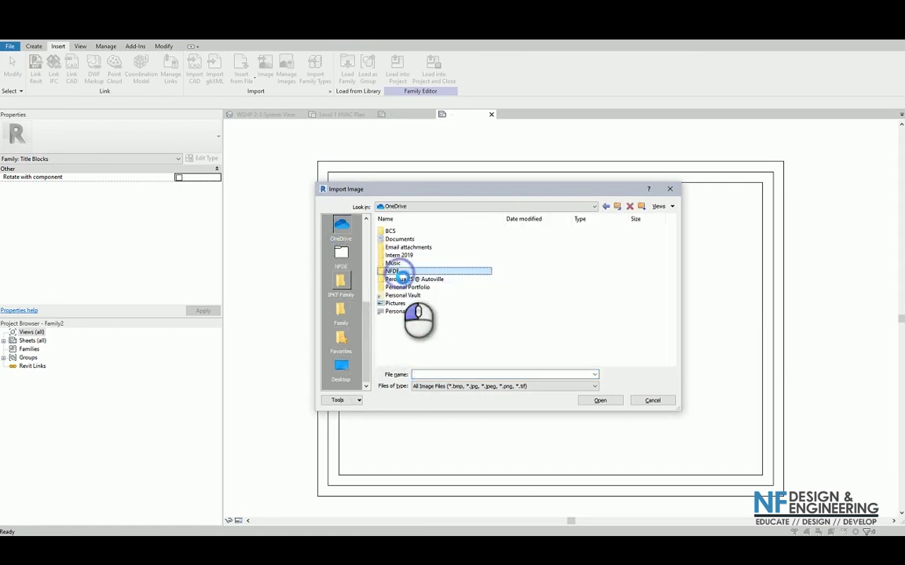
{"action": "scroll", "coordinate": [356, 296], "scroll_direction": "up", "scroll_amount": 5}
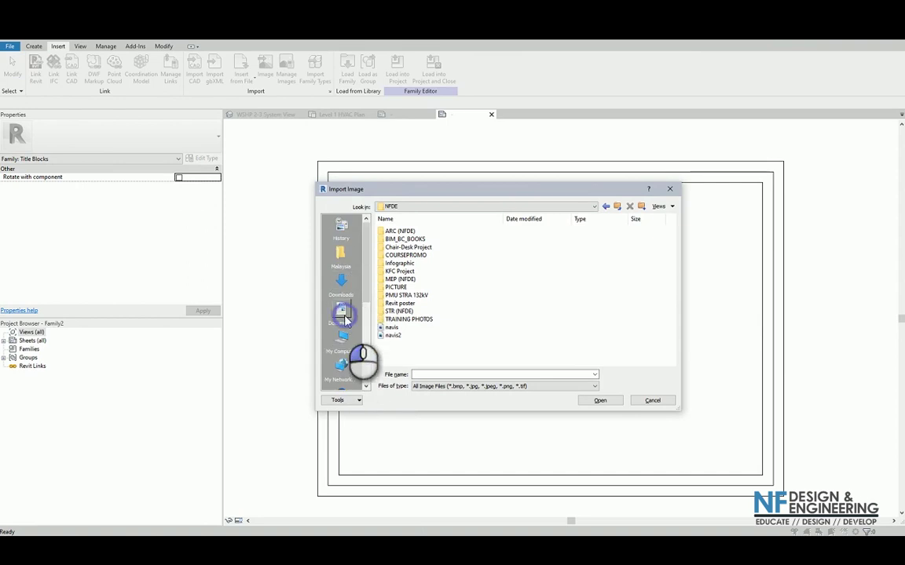
{"action": "left_click", "coordinate": [343, 314]}
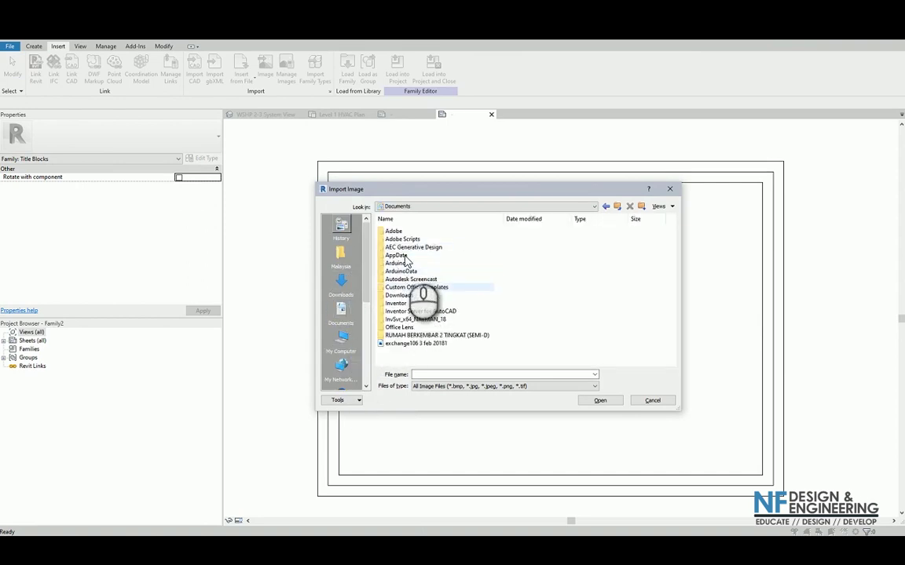
{"action": "double_click", "coordinate": [401, 231]}
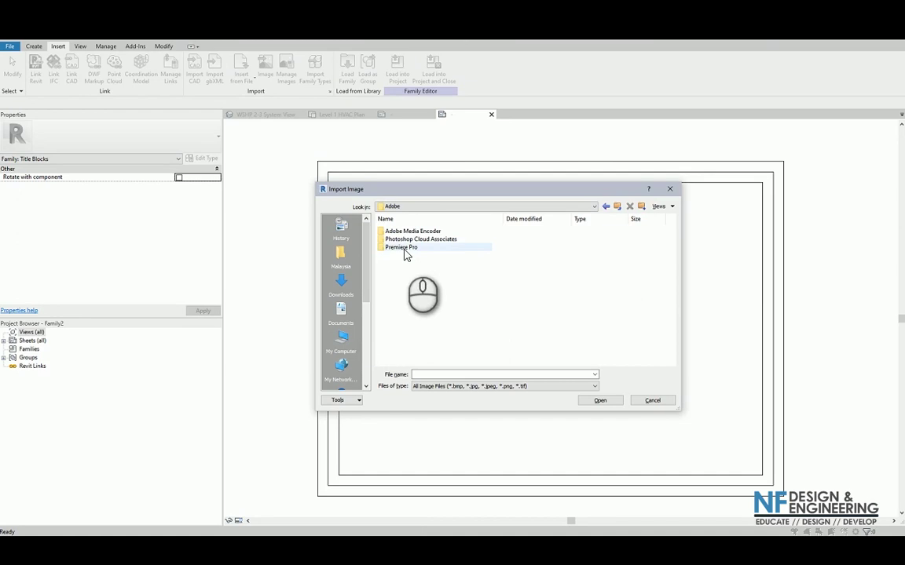
{"action": "double_click", "coordinate": [404, 248]}
{"action": "double_click", "coordinate": [395, 231]}
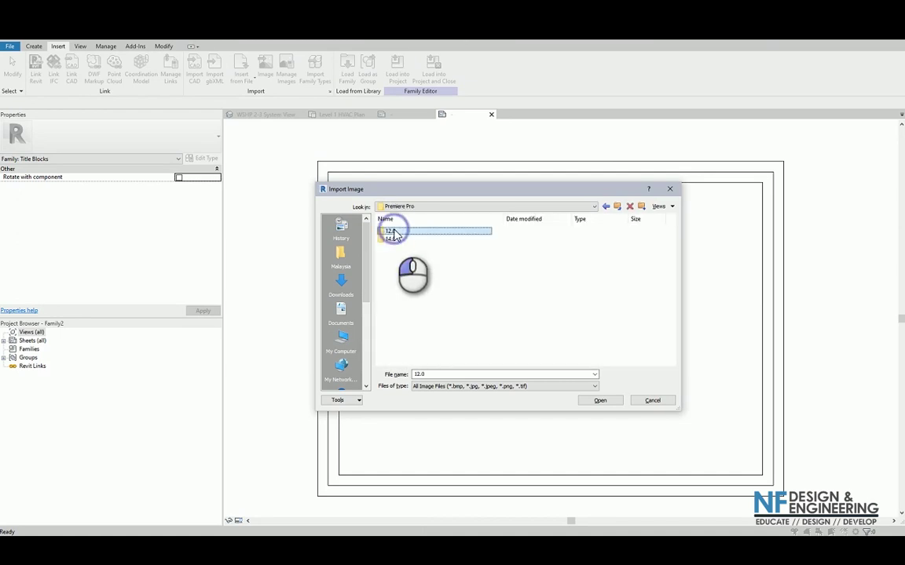
- Import NF Transparent logo.png from the Urinal MEP Revit folder and place it in the upper middle of the frame
{"action": "double_click", "coordinate": [402, 260]}
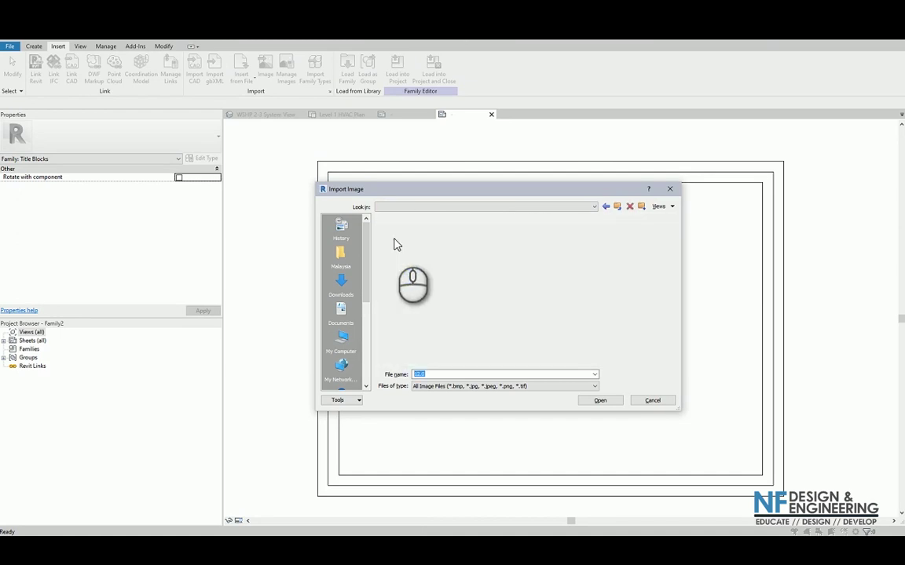
{"action": "double_click", "coordinate": [402, 232]}
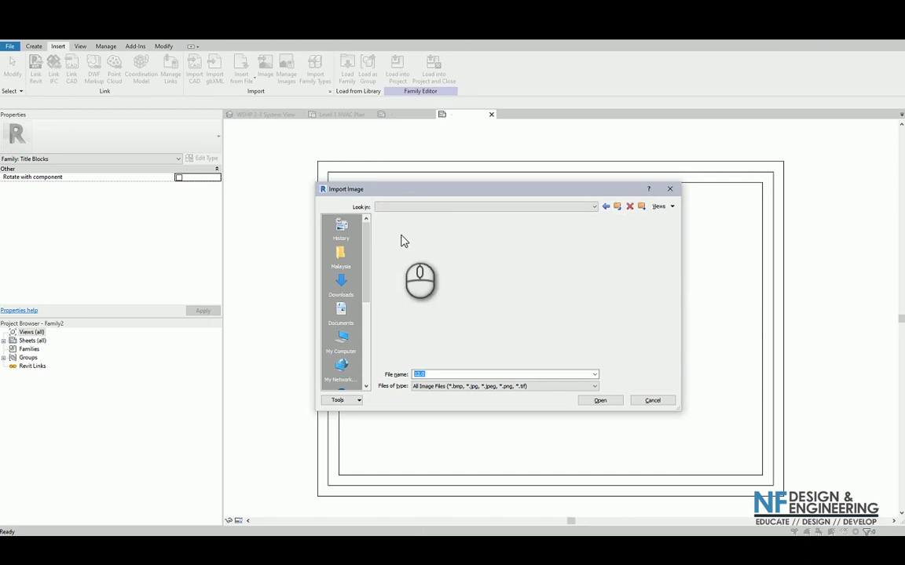
{"action": "left_click", "coordinate": [617, 206]}
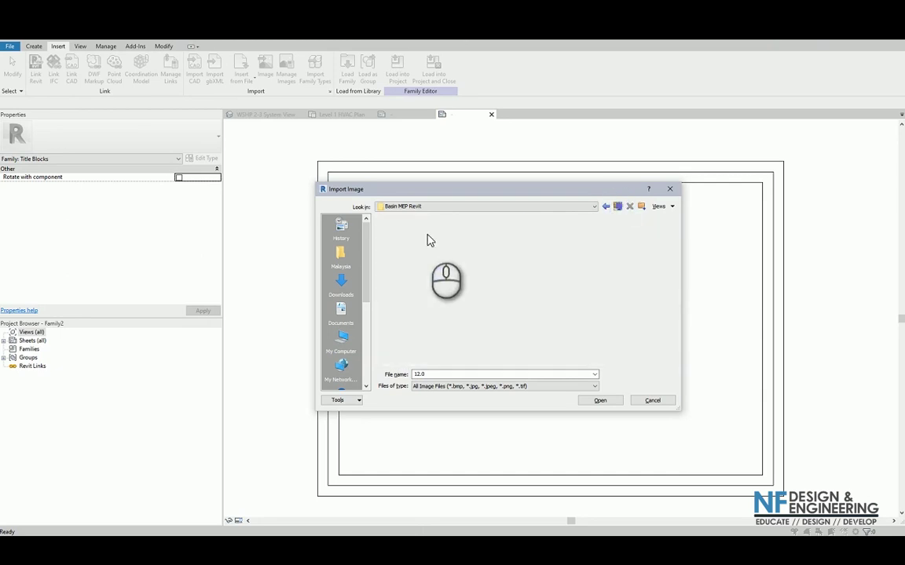
{"action": "double_click", "coordinate": [408, 247]}
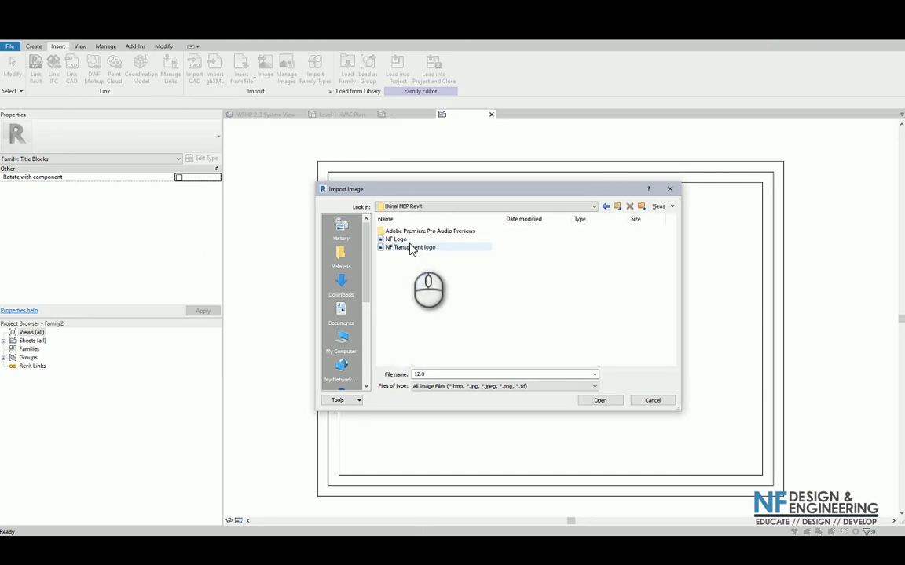
{"action": "left_click", "coordinate": [395, 247]}
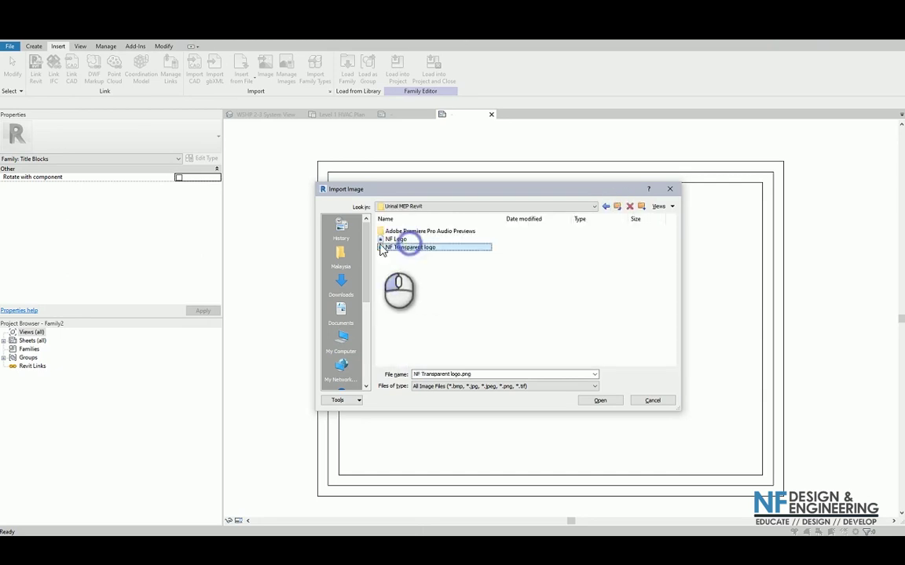
{"action": "left_click", "coordinate": [599, 400]}
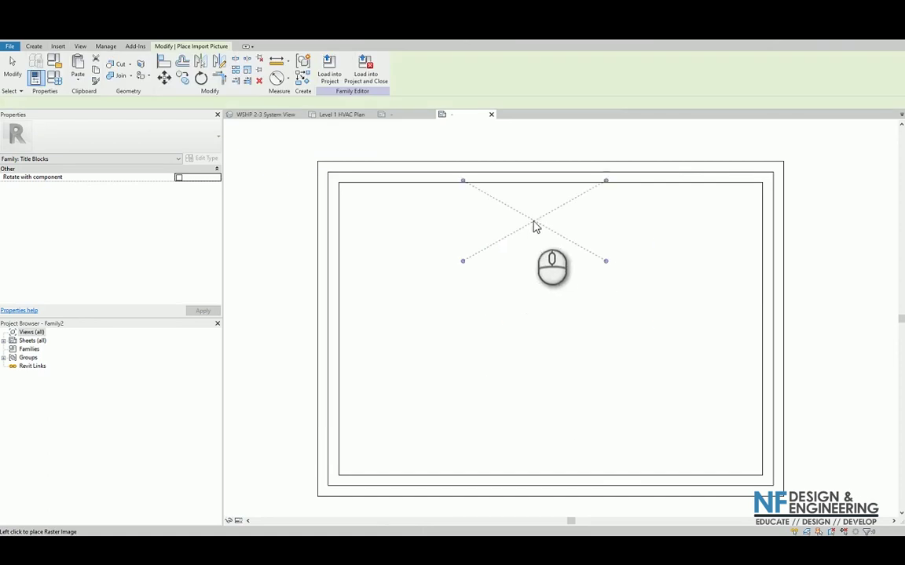
{"action": "left_click", "coordinate": [538, 239]}
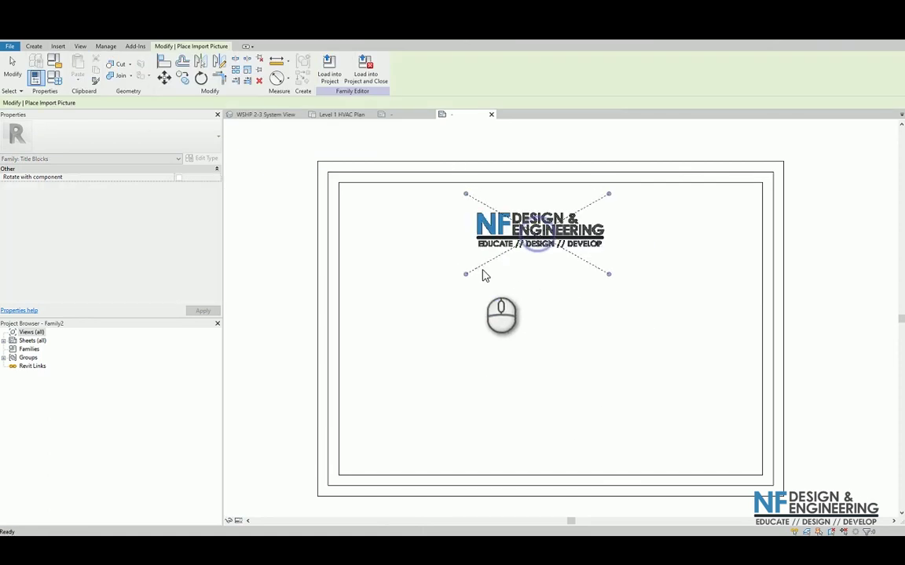
{"action": "left_click", "coordinate": [475, 310]}
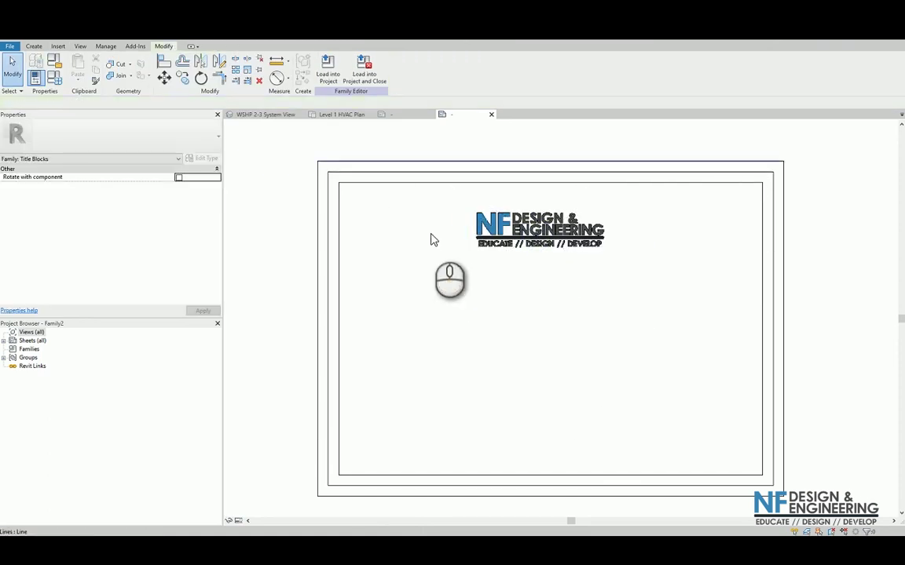
- Draw a vertical reference line about 710 long from the midpoint of the sheet's top edge to below its bottom edge
{"action": "scroll", "coordinate": [438, 241], "scroll_direction": "down", "scroll_amount": 2}
{"action": "scroll", "coordinate": [438, 241], "scroll_direction": "up", "scroll_amount": 1}
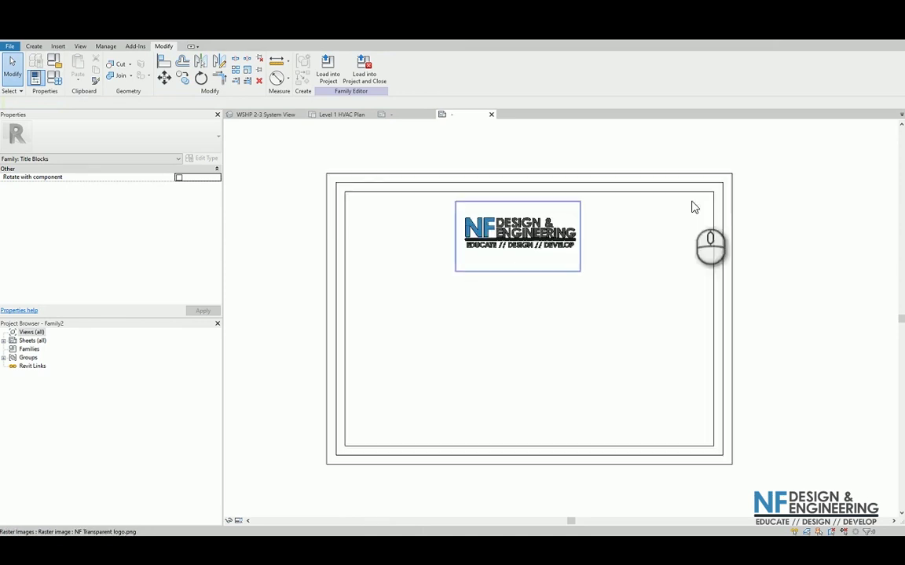
{"action": "left_click", "coordinate": [44, 46]}
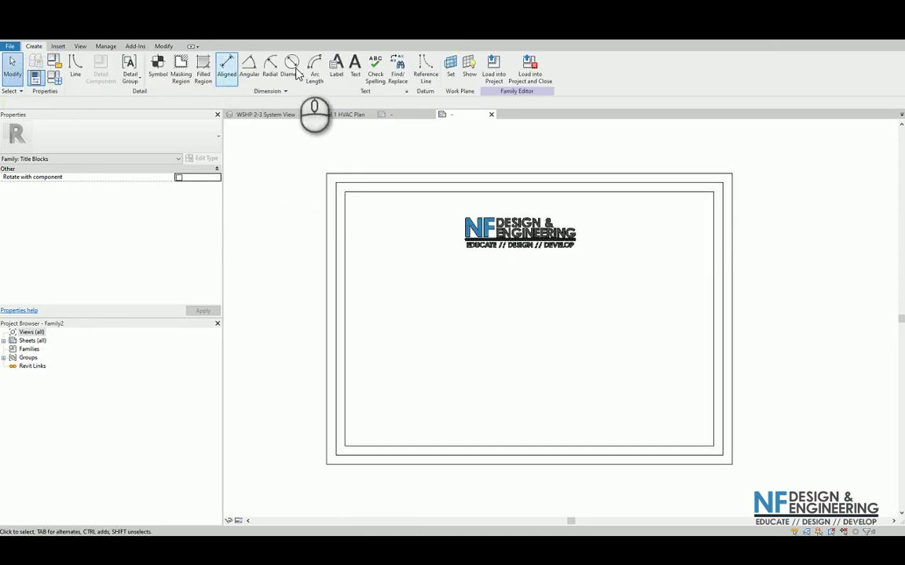
{"action": "left_click", "coordinate": [424, 72]}
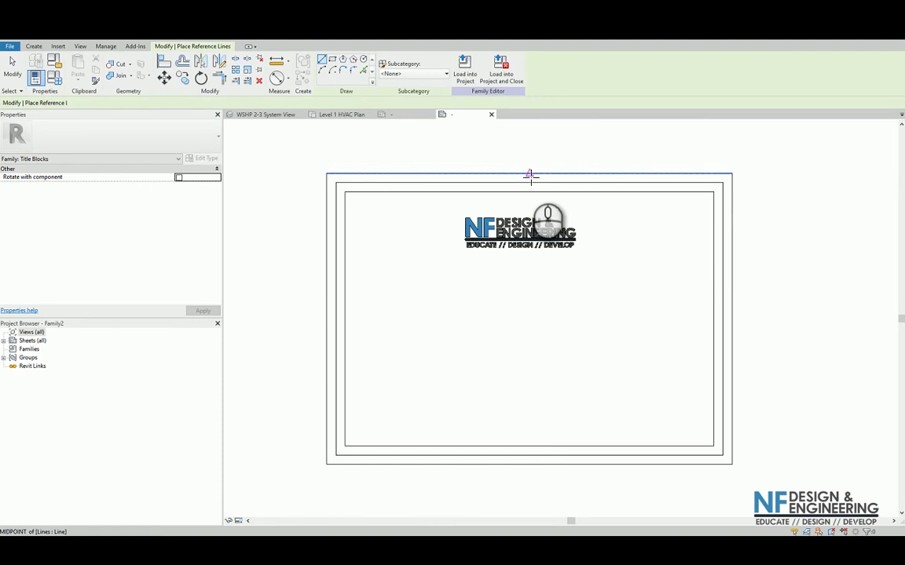
{"action": "left_click", "coordinate": [530, 174]}
{"action": "left_click", "coordinate": [532, 499]}
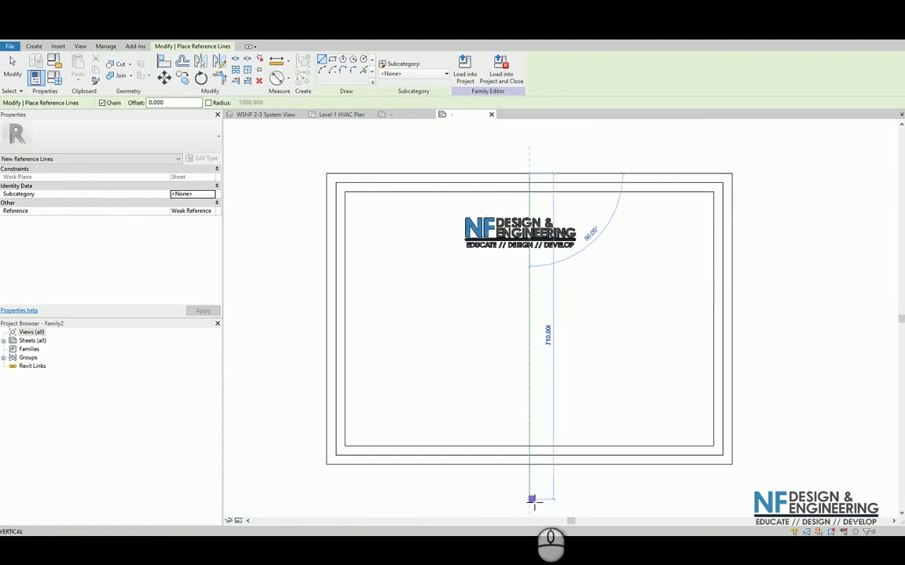
{"action": "key", "text": "Escape"}
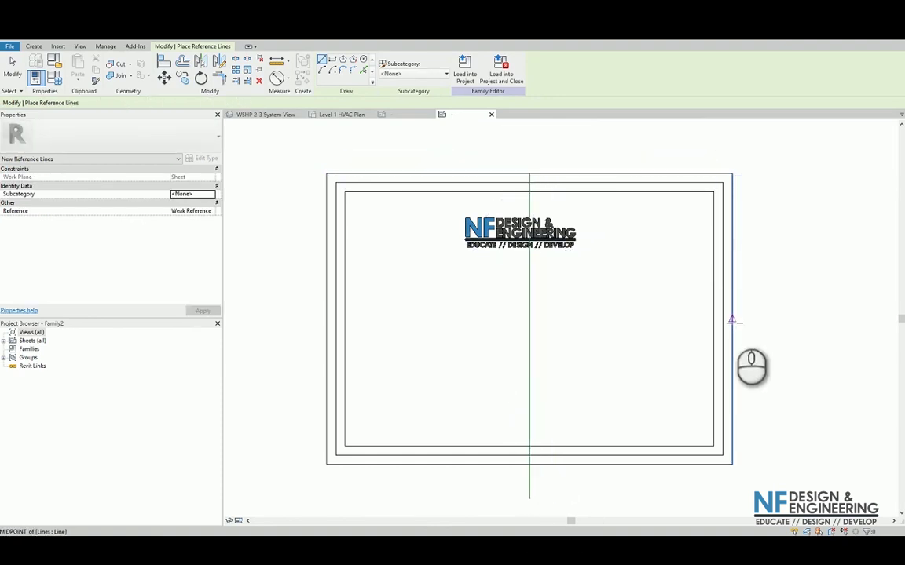
- Draw a horizontal reference line from the midpoint of the sheet's right edge to beyond its left edge and end the command
{"action": "left_click", "coordinate": [733, 321]}
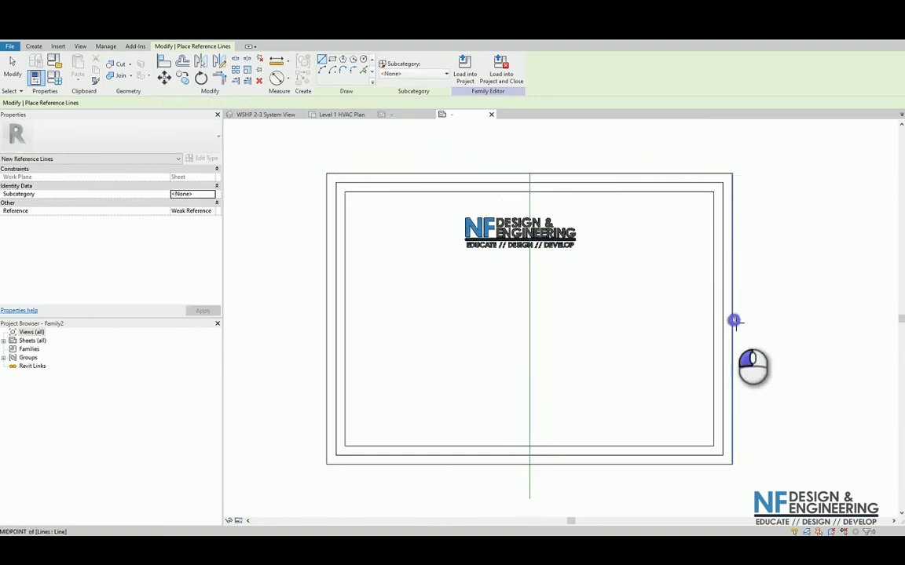
{"action": "left_click", "coordinate": [291, 319]}
{"action": "key", "text": "Escape"}
{"action": "key", "text": "Escape"}
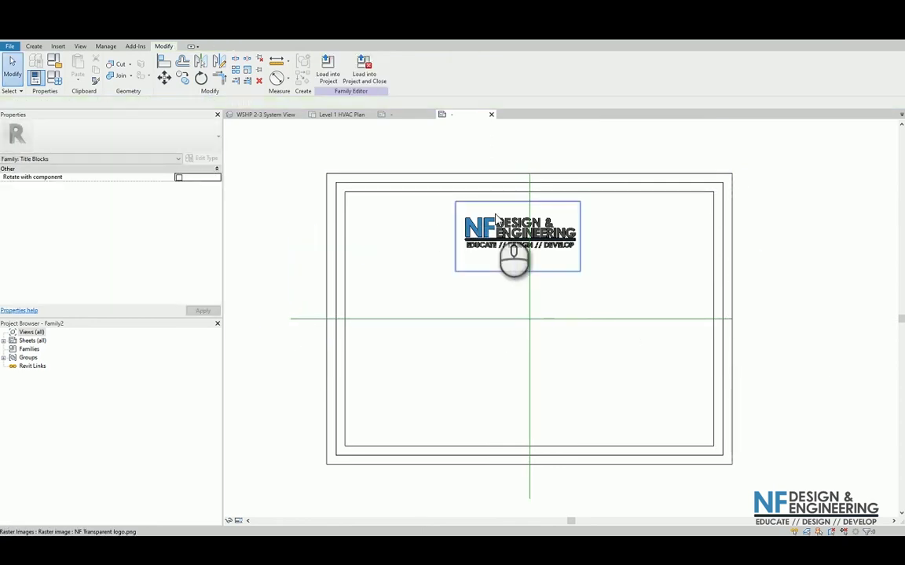
- Enlarge the logo proportionally to about 373 wide by 210 high and shift its centre onto the vertical reference line
{"action": "left_click", "coordinate": [577, 269]}
{"action": "left_click_drag", "start_coordinate": [580, 272], "coordinate": [626, 309]}
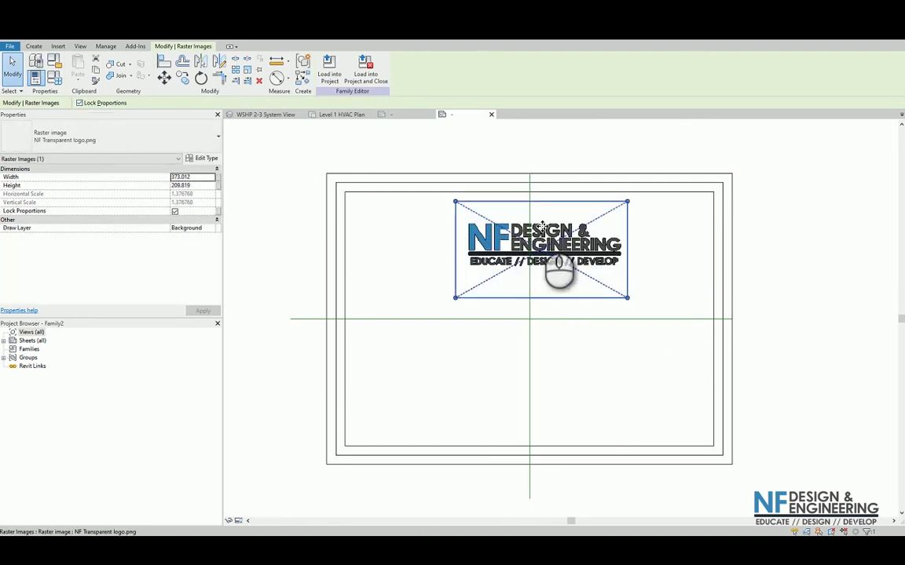
{"action": "scroll", "coordinate": [542, 227], "scroll_direction": "up", "scroll_amount": 2}
{"action": "scroll", "coordinate": [543, 269], "scroll_direction": "up", "scroll_amount": 2}
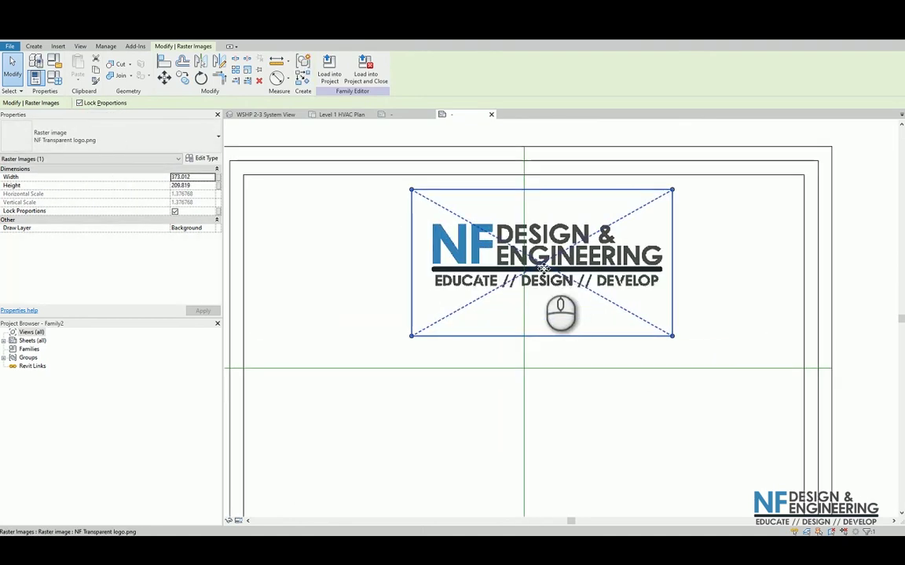
{"action": "left_click_drag", "start_coordinate": [543, 268], "coordinate": [524, 265]}
- Fine-tune the logo's position on the vertical reference line with the Move tool, using its top midpoint, and deselect it
{"action": "left_click", "coordinate": [161, 79]}
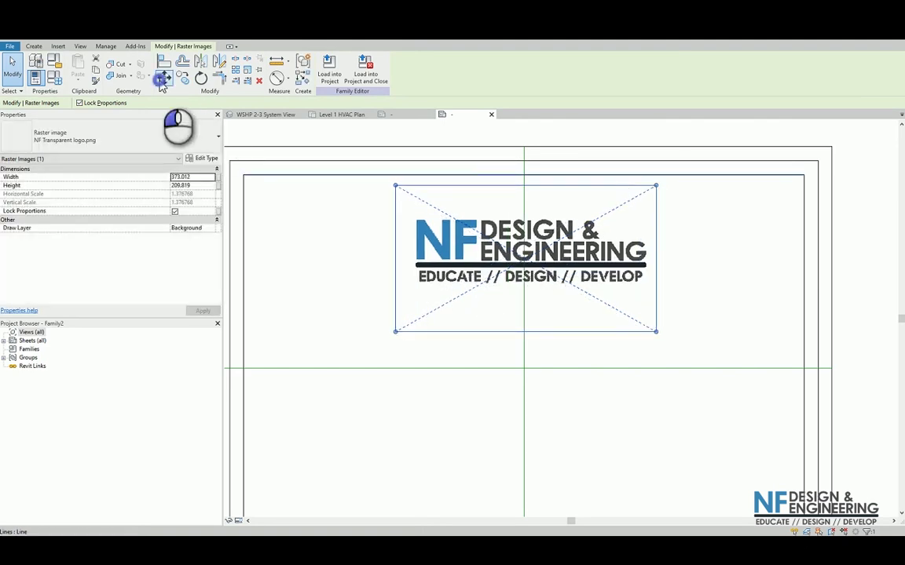
{"action": "left_click", "coordinate": [527, 188]}
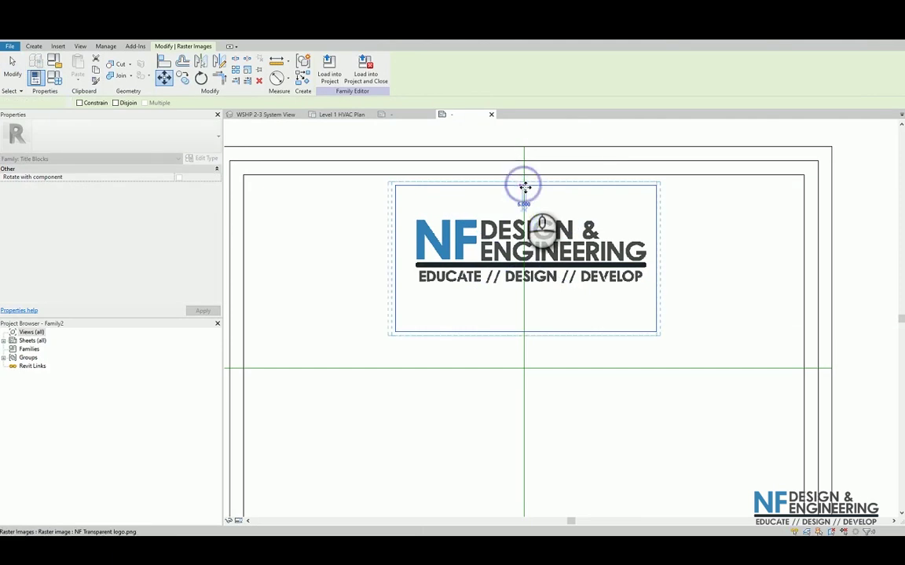
{"action": "left_click", "coordinate": [522, 187]}
{"action": "scroll", "coordinate": [731, 250], "scroll_direction": "down", "scroll_amount": 5}
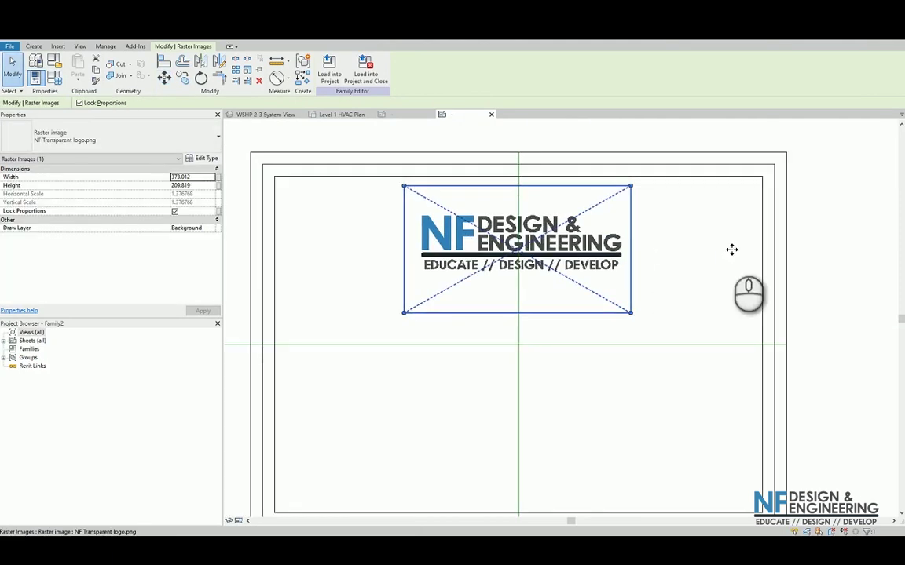
{"action": "scroll", "coordinate": [508, 189], "scroll_direction": "up", "scroll_amount": 3}
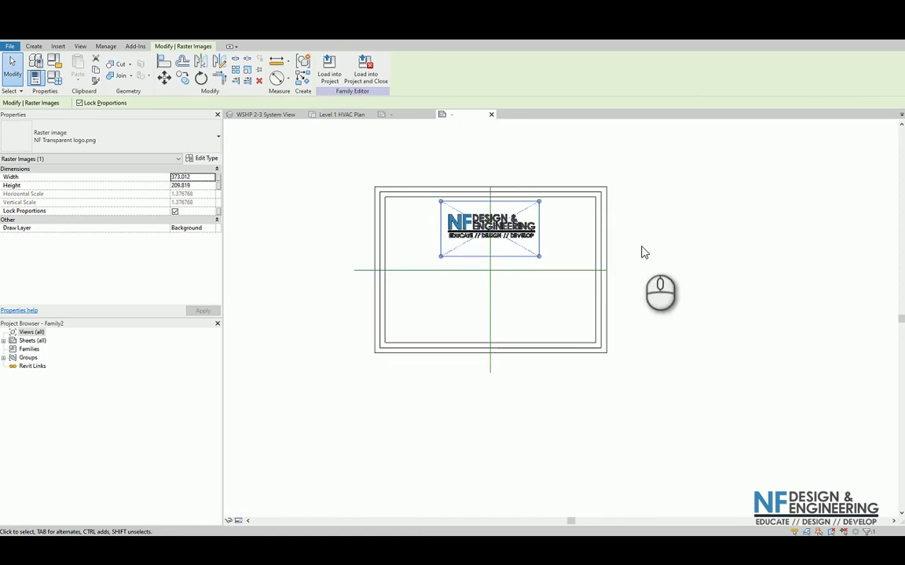
{"action": "left_click", "coordinate": [666, 251]}
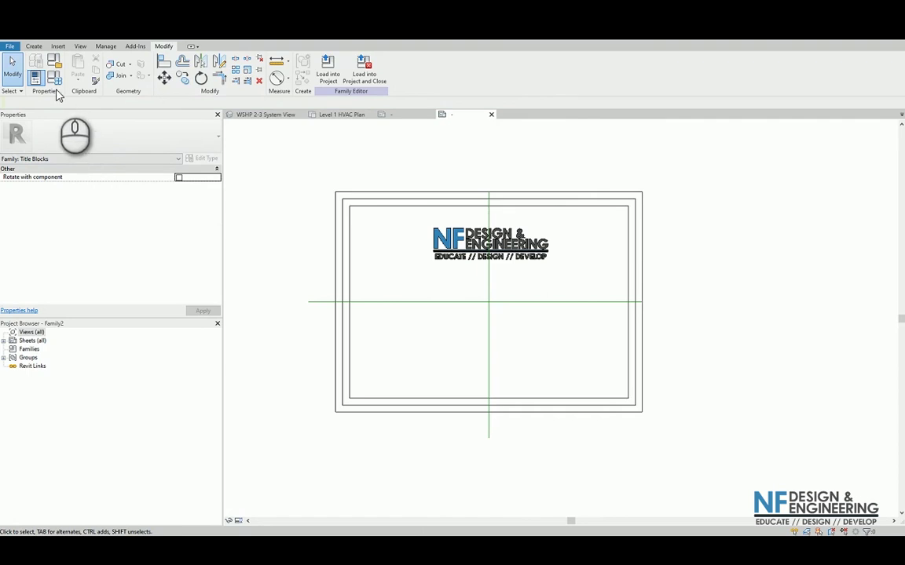
- Place an 8mm label showing the Project Name parameter below the logo, just beside the vertical reference line
{"action": "left_click", "coordinate": [34, 45]}
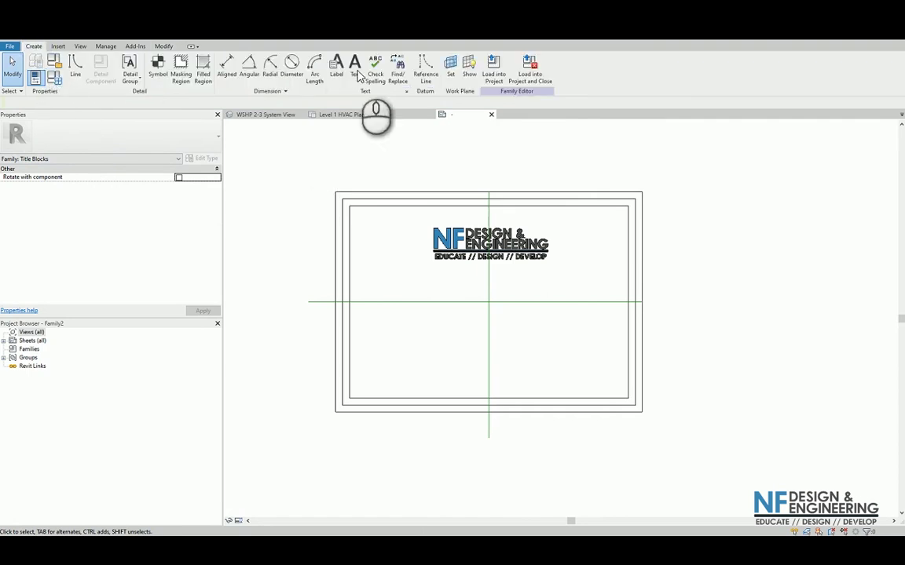
{"action": "left_click", "coordinate": [12, 67]}
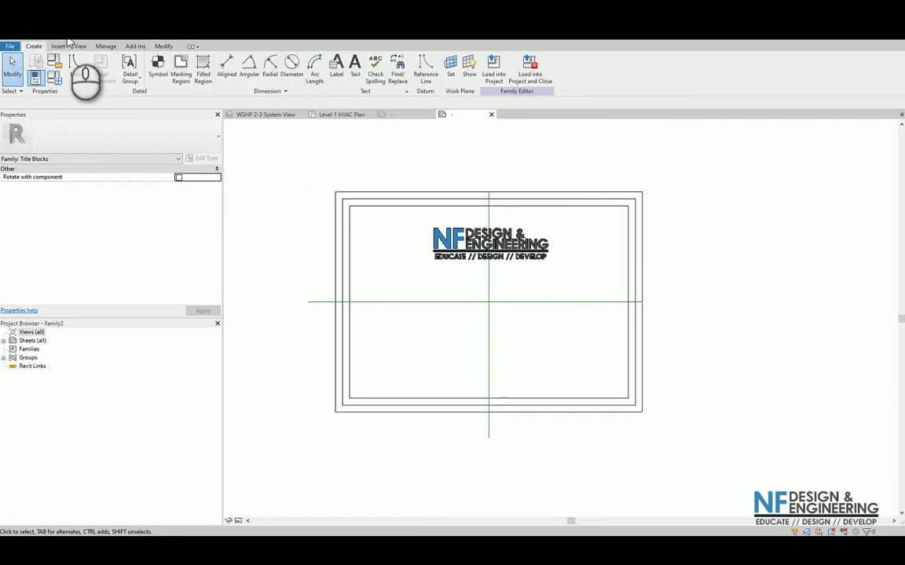
{"action": "left_click", "coordinate": [336, 76]}
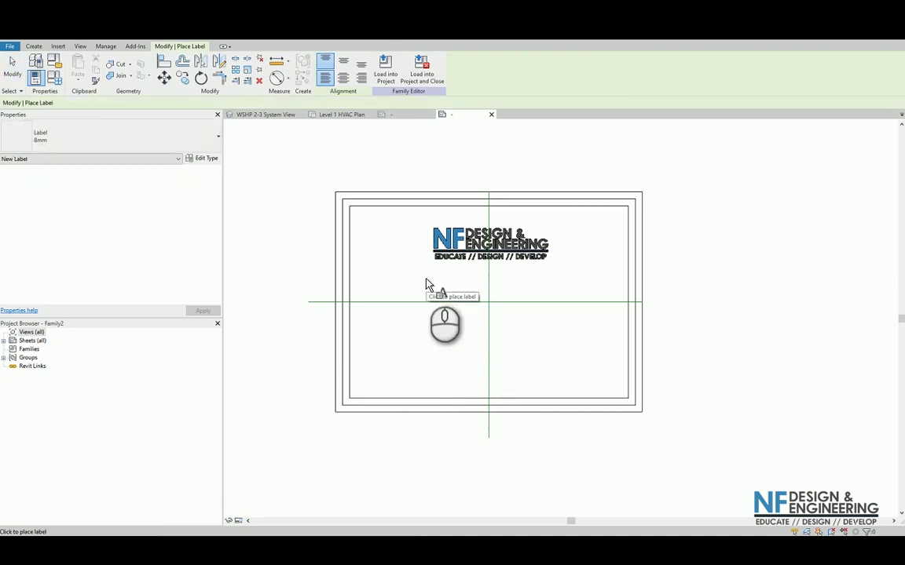
{"action": "scroll", "coordinate": [426, 281], "scroll_direction": "up", "scroll_amount": 2}
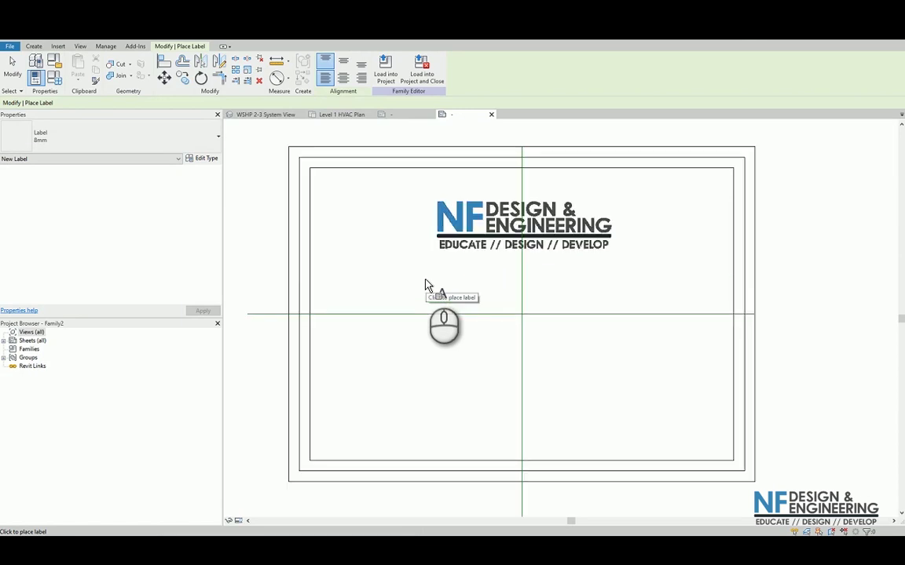
{"action": "left_click", "coordinate": [66, 135]}
{"action": "left_click", "coordinate": [65, 135]}
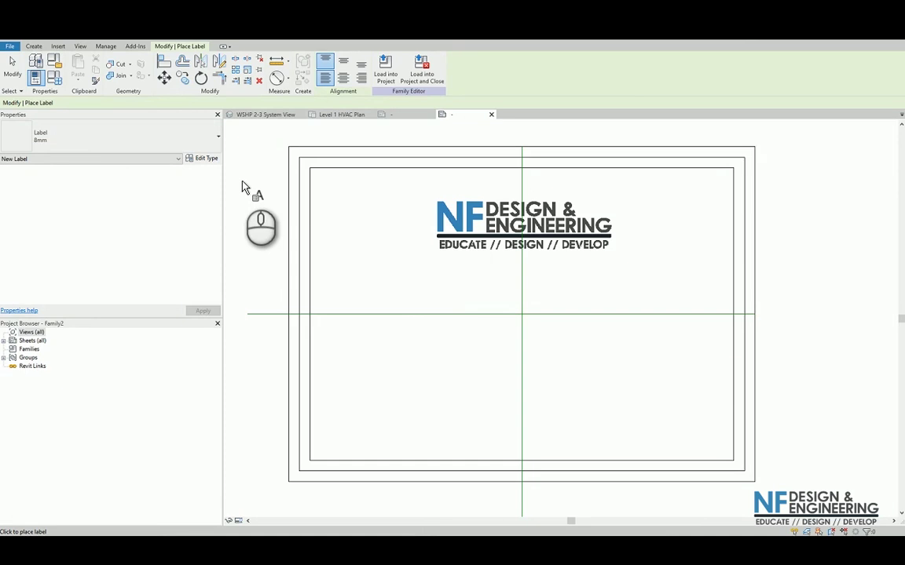
{"action": "left_click", "coordinate": [527, 295]}
{"action": "scroll", "coordinate": [471, 255], "scroll_direction": "down", "scroll_amount": 5}
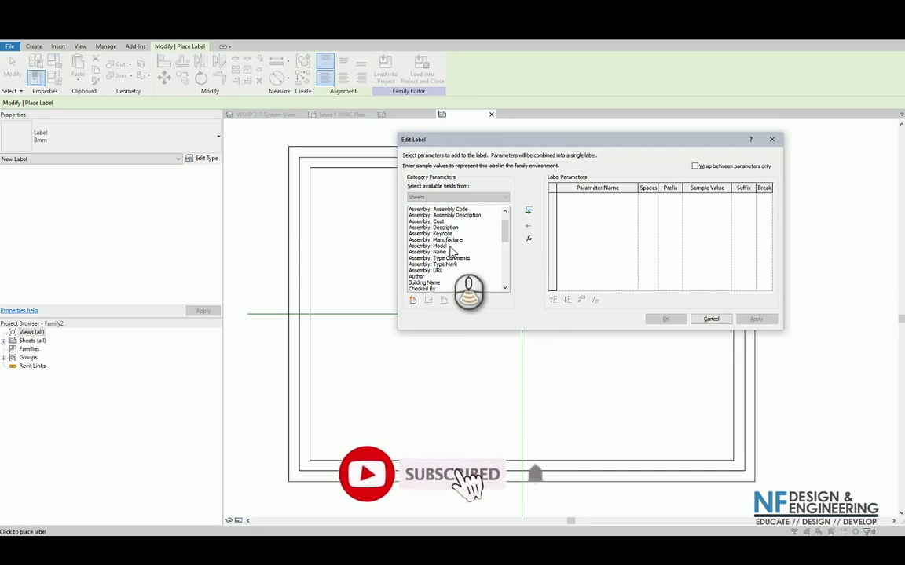
{"action": "left_click", "coordinate": [431, 242]}
{"action": "left_click", "coordinate": [424, 288]}
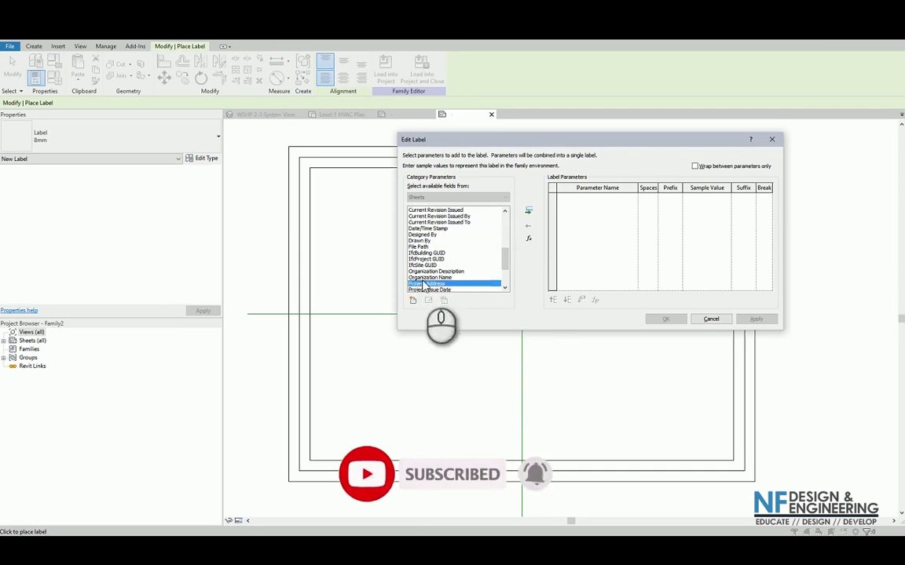
{"action": "scroll", "coordinate": [423, 285], "scroll_direction": "down", "scroll_amount": 2}
{"action": "scroll", "coordinate": [424, 288], "scroll_direction": "down", "scroll_amount": 1}
{"action": "left_click", "coordinate": [422, 259]}
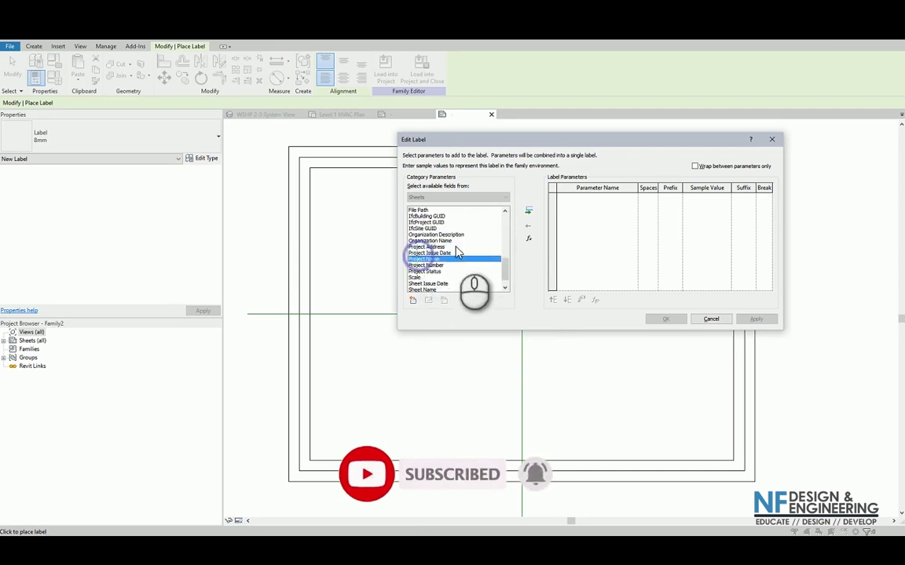
{"action": "left_click", "coordinate": [529, 210]}
{"action": "left_click", "coordinate": [666, 318]}
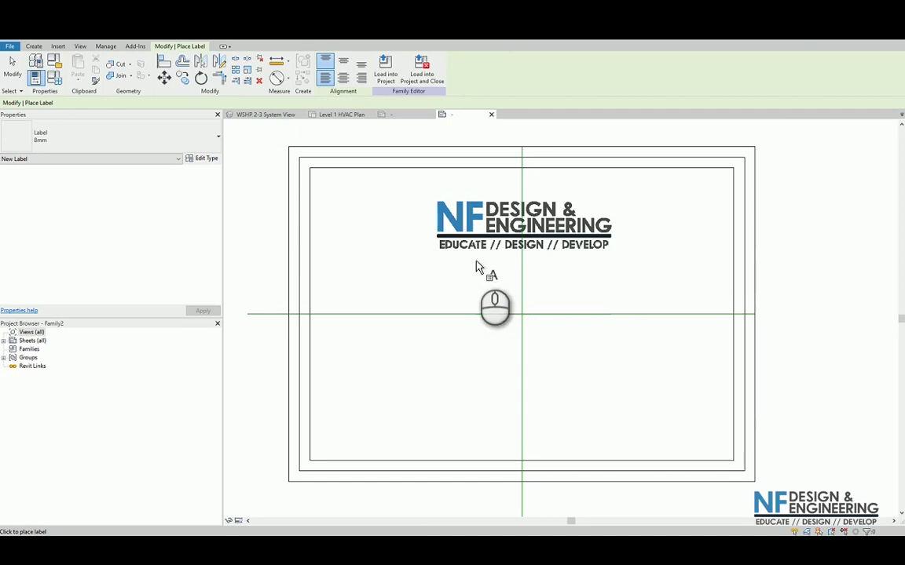
- Place a label for the Project Address parameter beneath the Project Name label, just below the horizontal reference line
{"action": "left_click", "coordinate": [531, 326]}
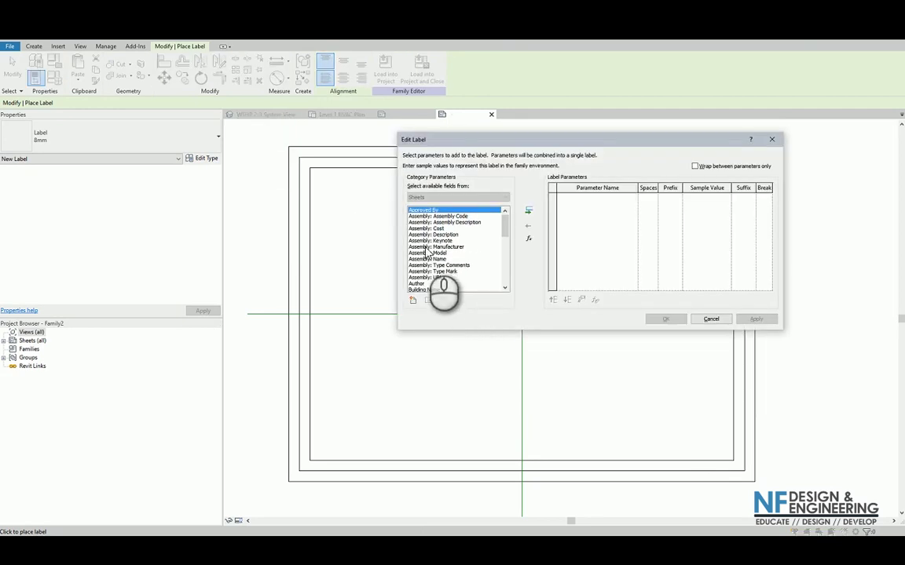
{"action": "scroll", "coordinate": [426, 251], "scroll_direction": "down", "scroll_amount": 10}
{"action": "left_click", "coordinate": [440, 234]}
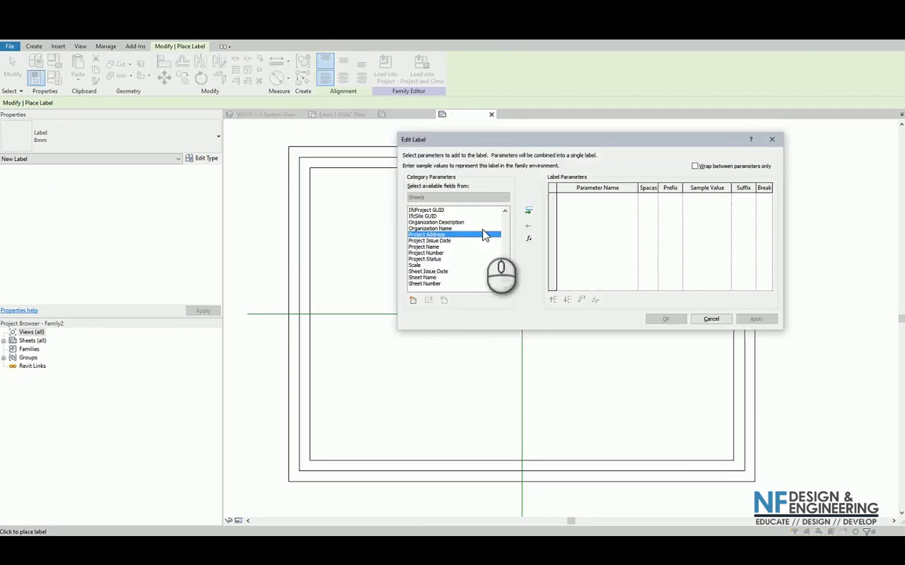
{"action": "left_click", "coordinate": [529, 212]}
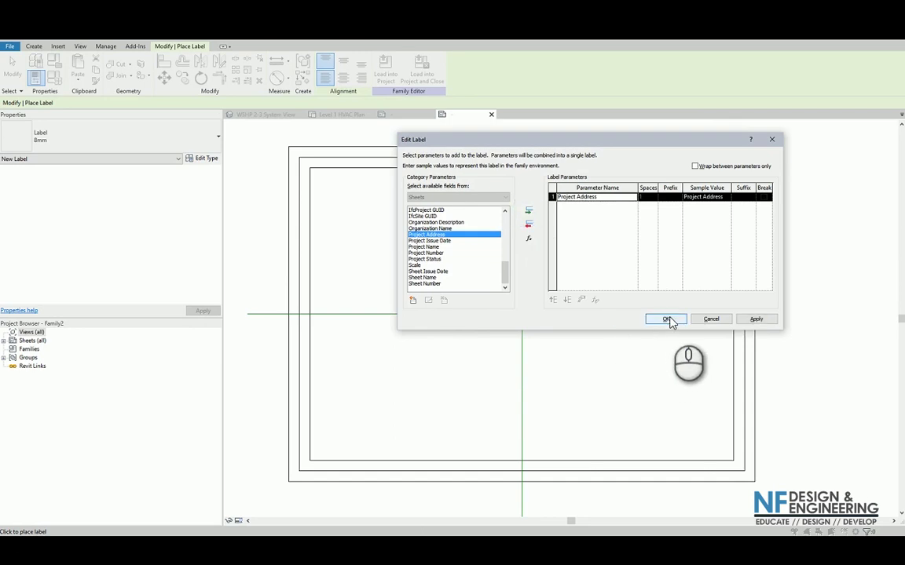
{"action": "left_click", "coordinate": [667, 320]}
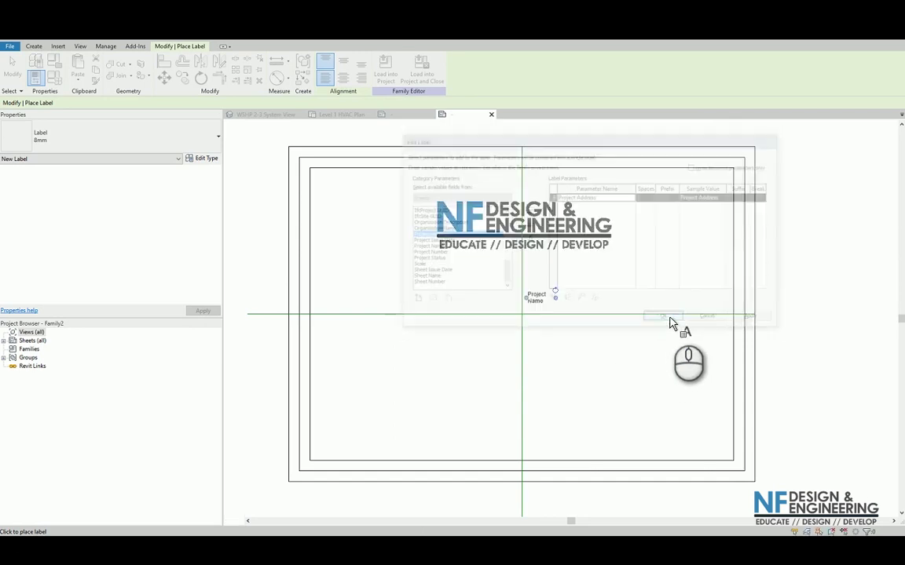
- Place a label for the Project Number parameter directly below the Project Address label
{"action": "left_click", "coordinate": [531, 359]}
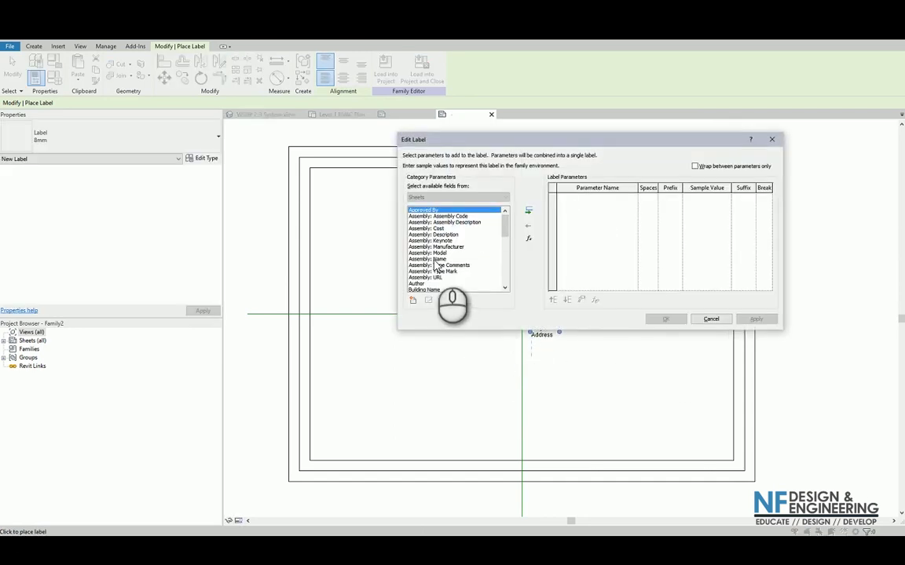
{"action": "scroll", "coordinate": [435, 266], "scroll_direction": "down", "scroll_amount": 3}
{"action": "scroll", "coordinate": [434, 265], "scroll_direction": "down", "scroll_amount": 4}
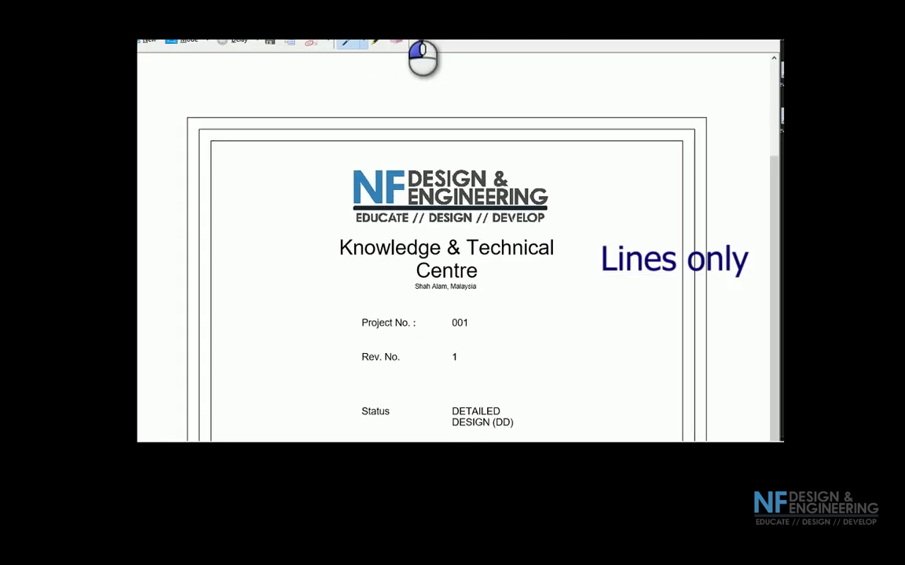
{"action": "left_click_drag", "start_coordinate": [407, 16], "coordinate": [407, 32]}
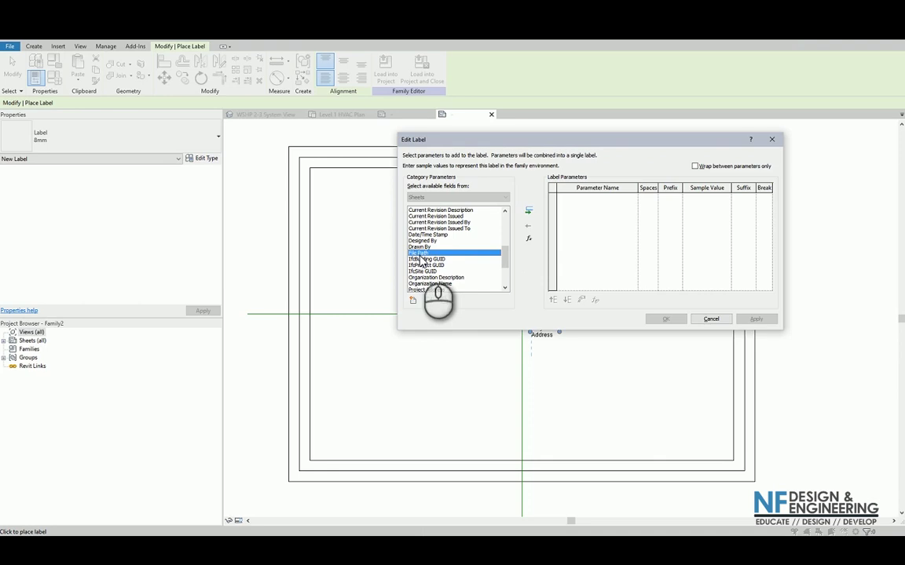
{"action": "left_click", "coordinate": [418, 290]}
{"action": "scroll", "coordinate": [418, 291], "scroll_direction": "down", "scroll_amount": 1}
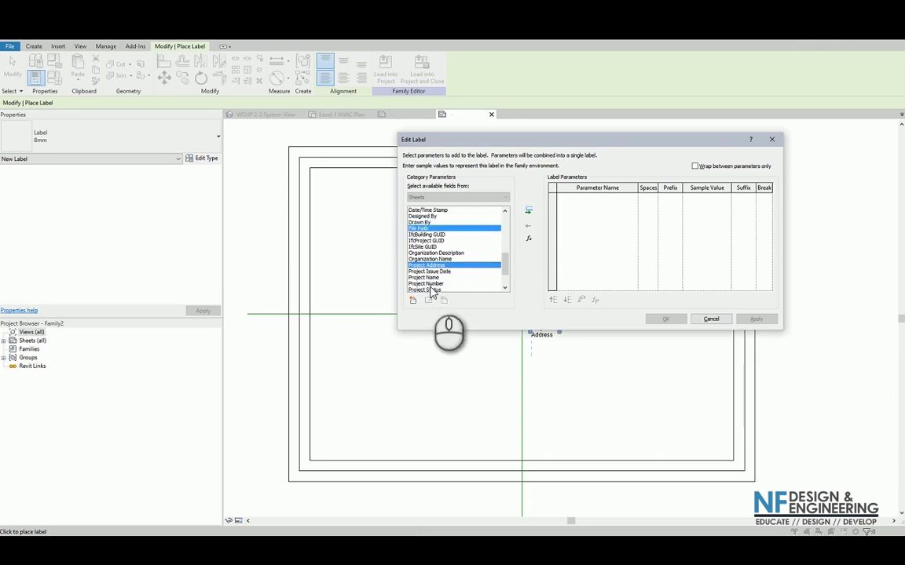
{"action": "left_click", "coordinate": [431, 284]}
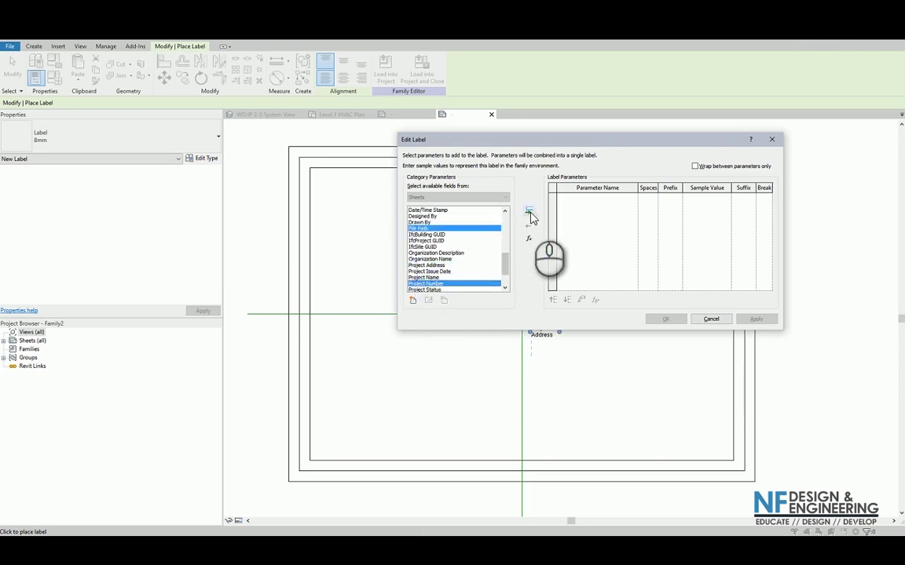
{"action": "left_click", "coordinate": [529, 212]}
{"action": "left_click", "coordinate": [666, 319]}
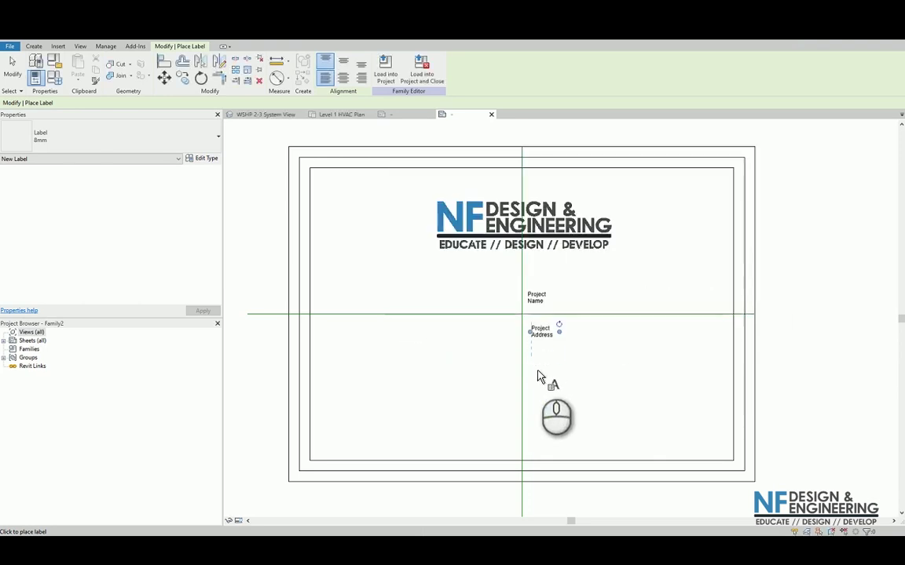
- Place a label for the Project Status parameter below the Project Number label
{"action": "left_click", "coordinate": [531, 388]}
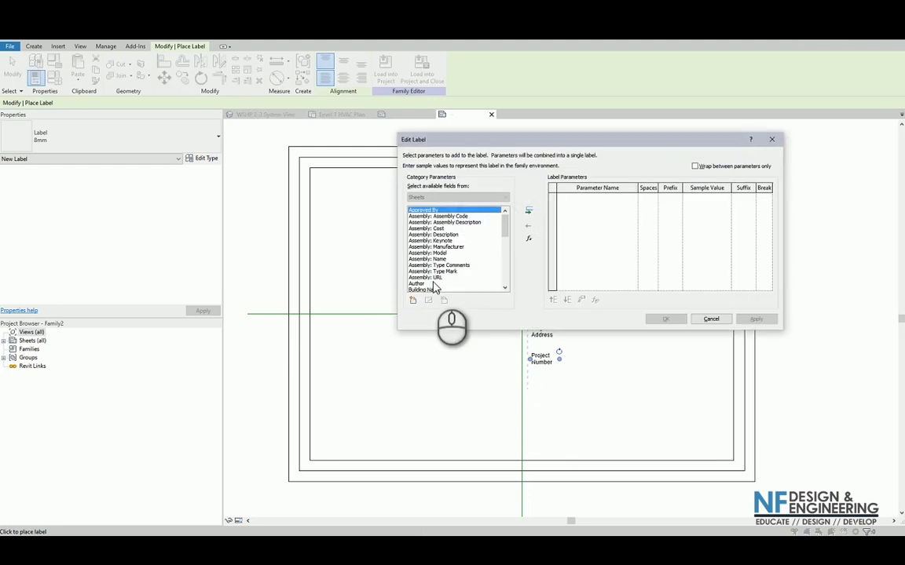
{"action": "left_click", "coordinate": [419, 265]}
{"action": "key", "text": "p"}
{"action": "scroll", "coordinate": [416, 290], "scroll_direction": "down", "scroll_amount": 1}
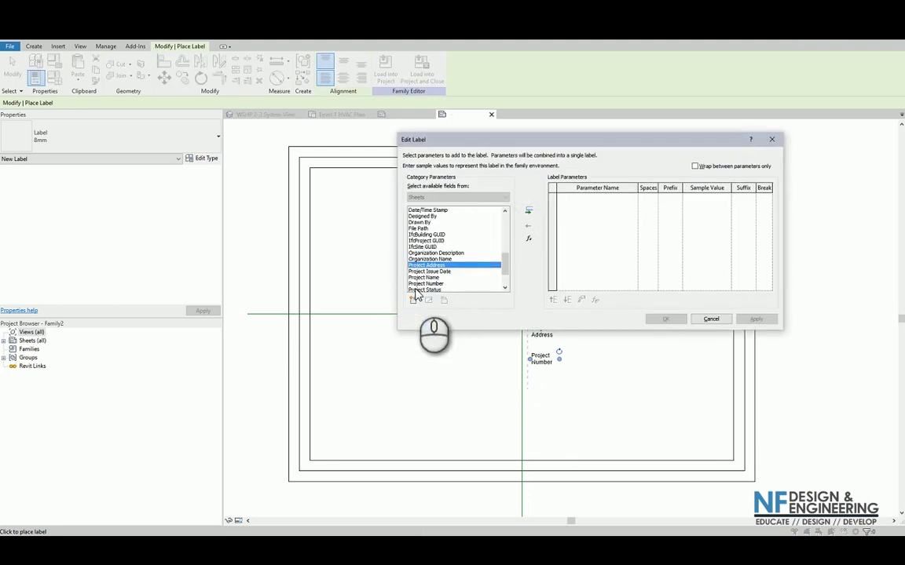
{"action": "left_click", "coordinate": [416, 290]}
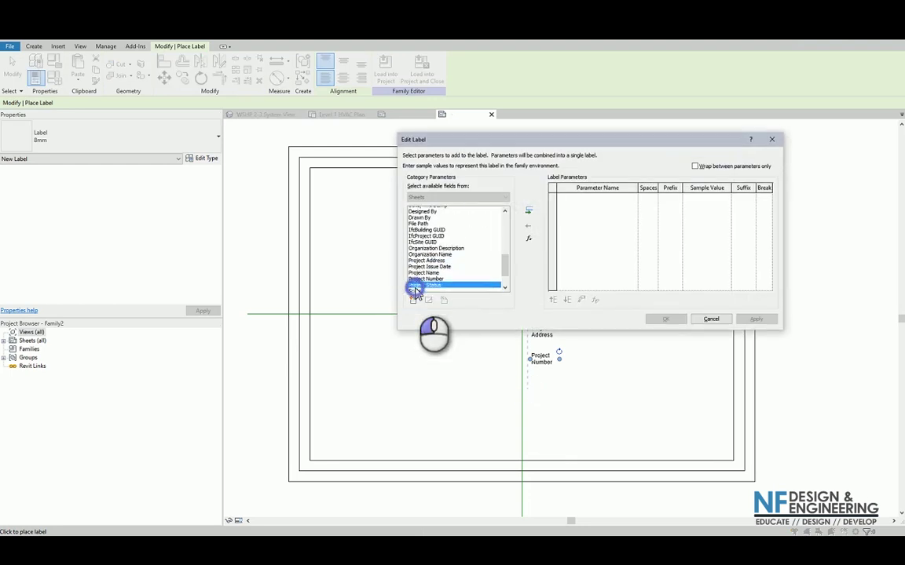
{"action": "left_click", "coordinate": [530, 210]}
{"action": "left_click", "coordinate": [666, 319]}
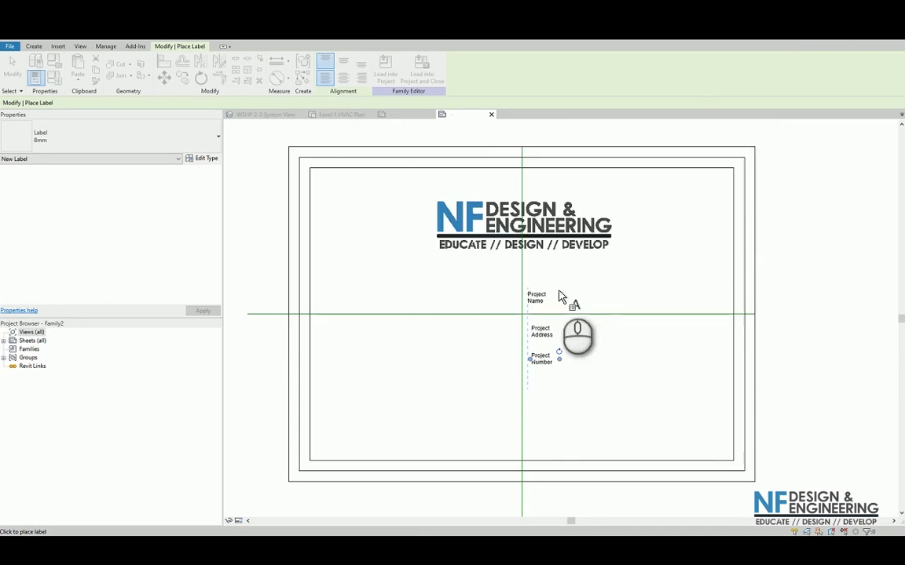
- Place a label for the Current Revision parameter just beneath the logo and end the Label command
{"action": "left_click", "coordinate": [477, 271]}
{"action": "left_click", "coordinate": [429, 254]}
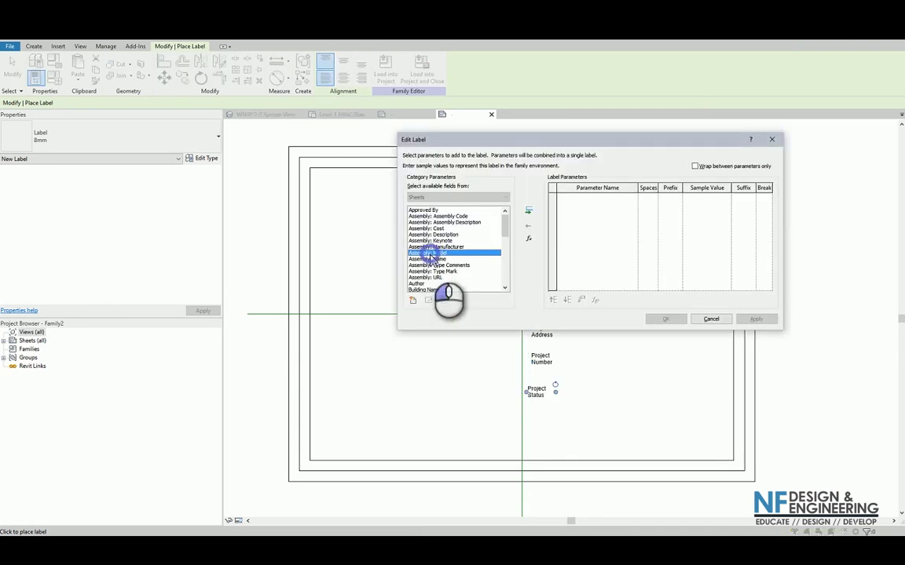
{"action": "scroll", "coordinate": [428, 263], "scroll_direction": "down", "scroll_amount": 1}
{"action": "left_click", "coordinate": [422, 283]}
{"action": "scroll", "coordinate": [424, 289], "scroll_direction": "down", "scroll_amount": 2}
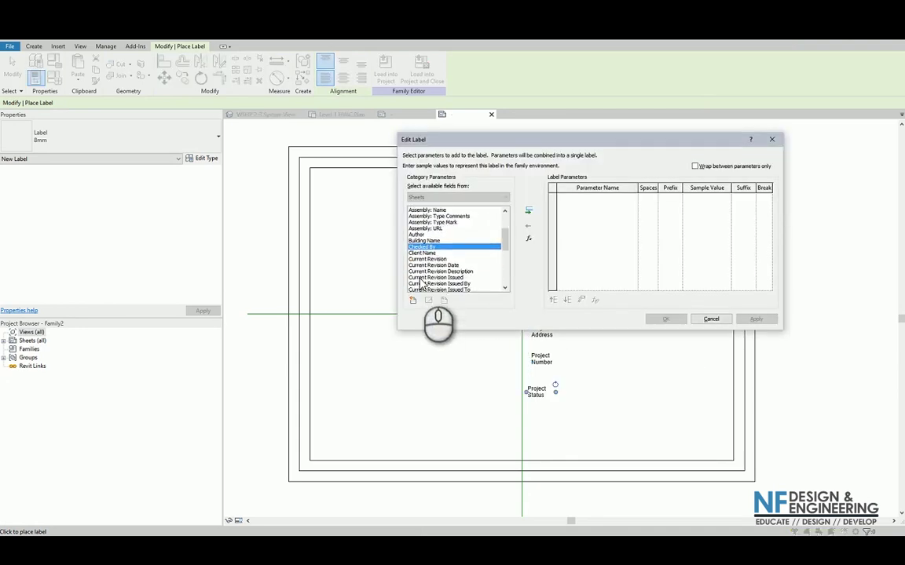
{"action": "left_click", "coordinate": [432, 259]}
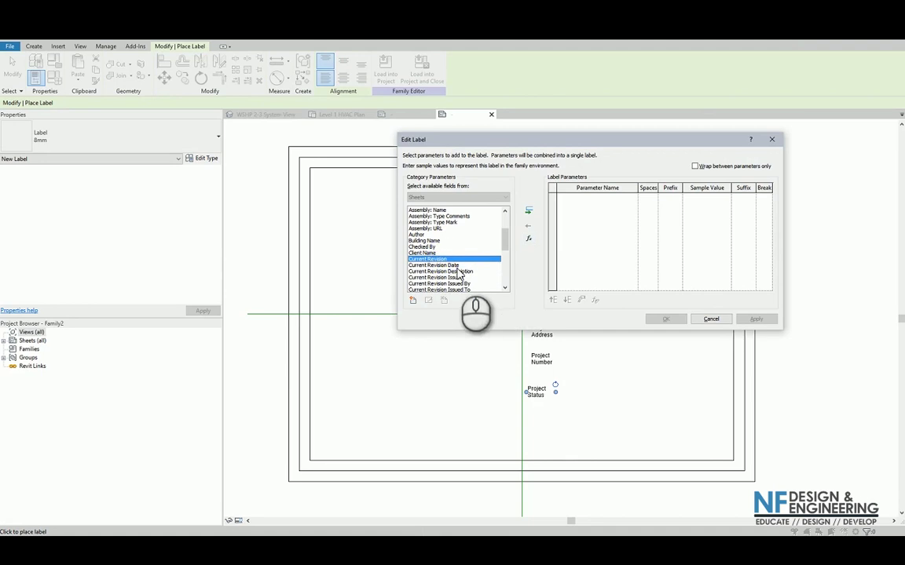
{"action": "left_click", "coordinate": [528, 211]}
{"action": "left_click", "coordinate": [676, 319]}
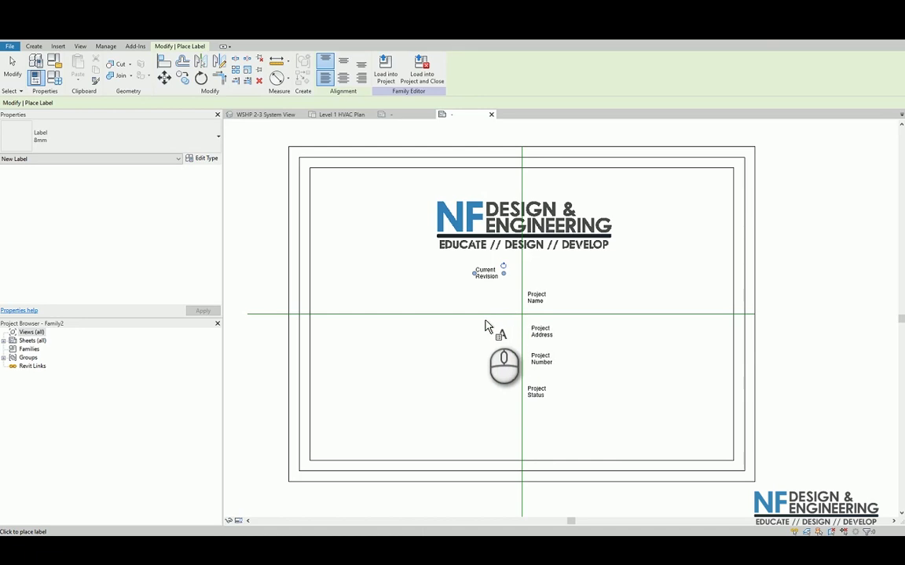
{"action": "key", "text": "Escape"}
- Move the Current Revision label below Project Status, and the Project Name label up beneath the logo onto the vertical reference line
{"action": "left_click", "coordinate": [477, 279]}
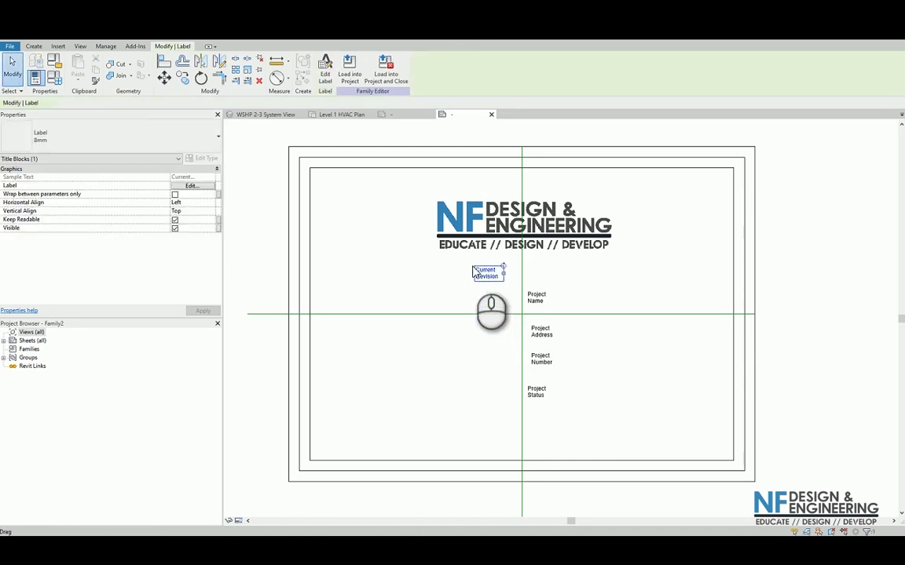
{"action": "left_click_drag", "start_coordinate": [479, 279], "coordinate": [556, 412]}
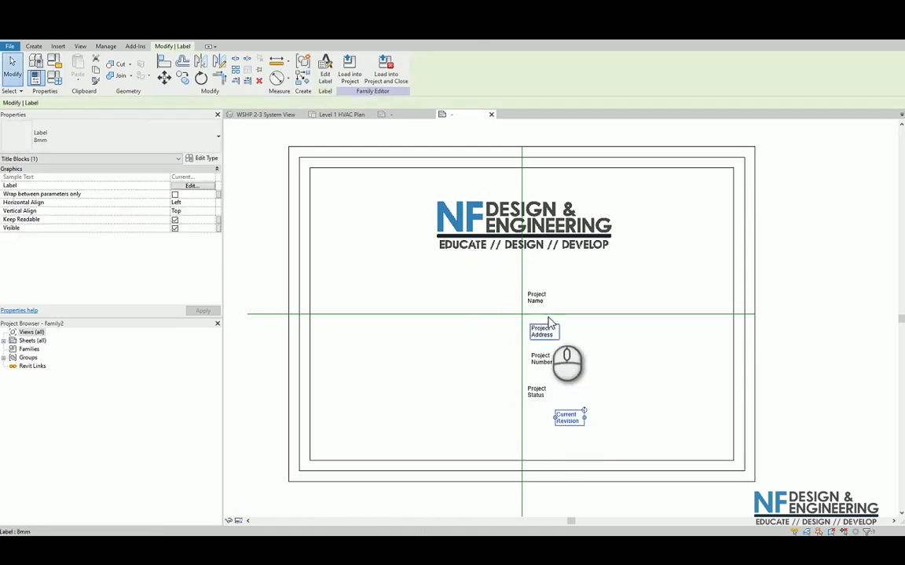
{"action": "left_click", "coordinate": [534, 297]}
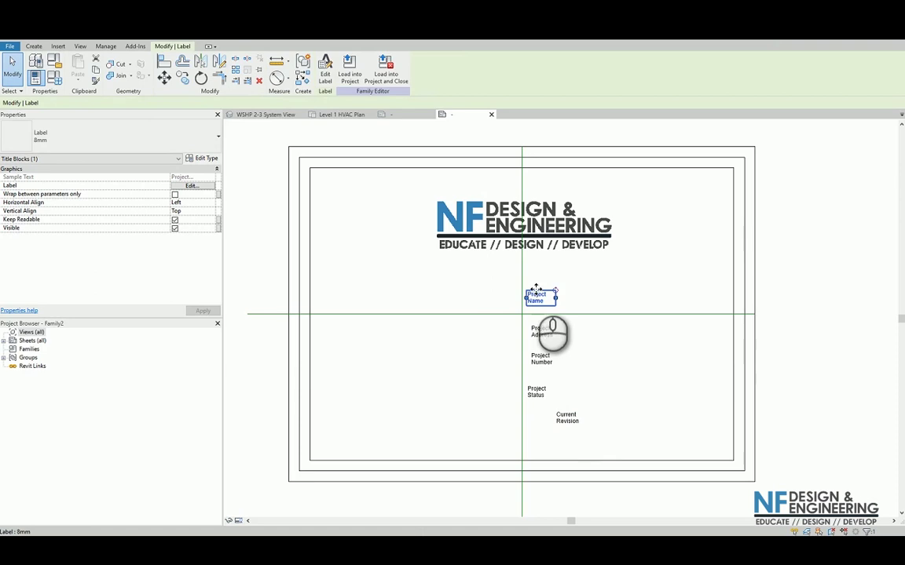
{"action": "left_click_drag", "start_coordinate": [536, 289], "coordinate": [522, 267]}
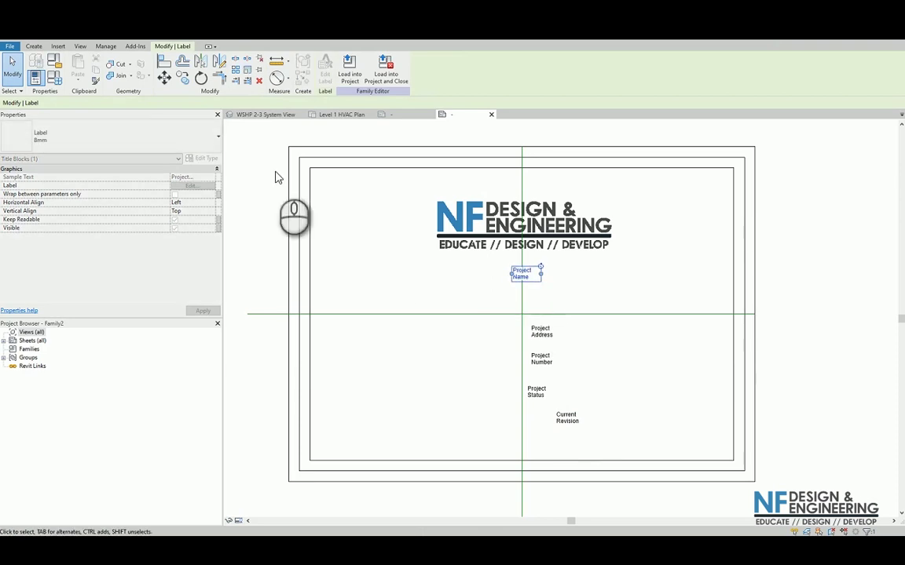
- Duplicate the Project Name label's type as 25mm and set its text size to match the new type name
{"action": "left_click", "coordinate": [197, 159]}
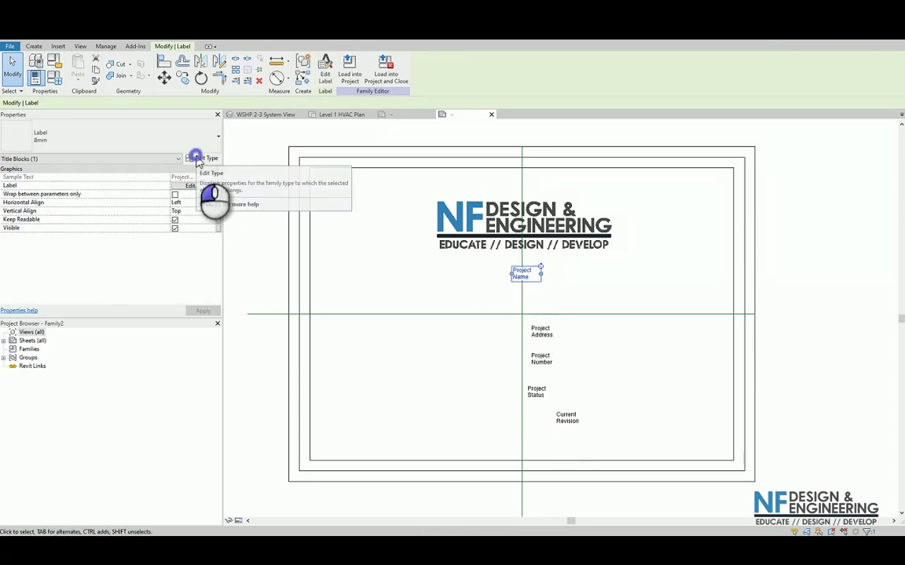
{"action": "left_click", "coordinate": [549, 223]}
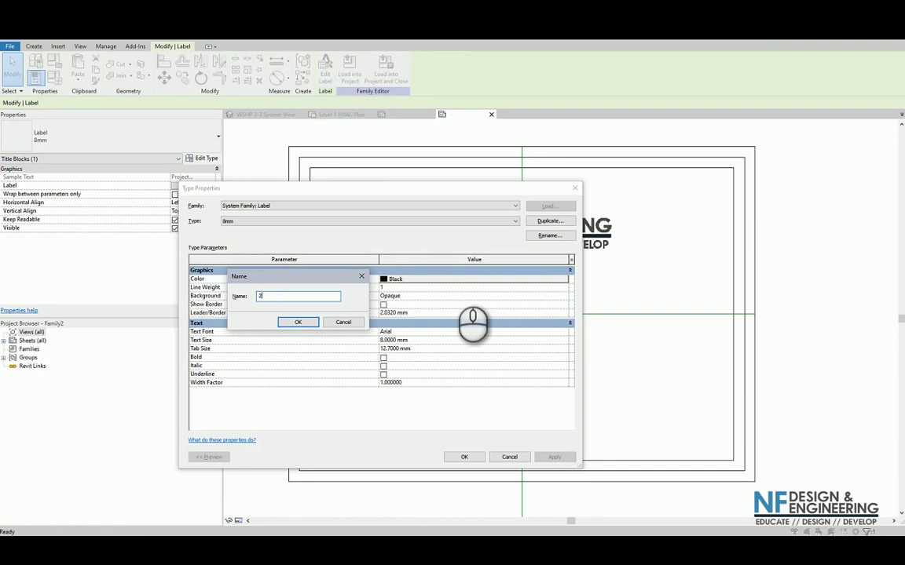
{"action": "left_click", "coordinate": [292, 323]}
{"action": "left_click", "coordinate": [383, 340]}
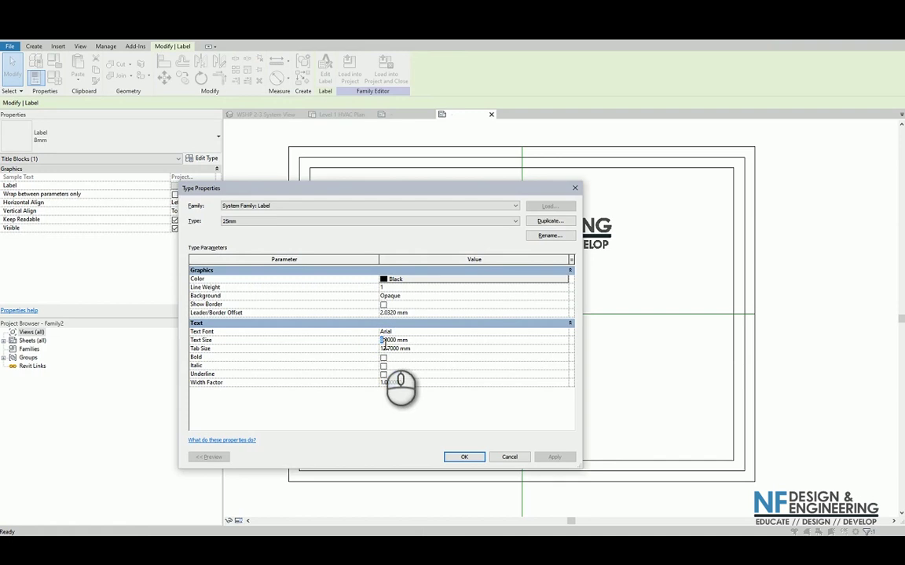
{"action": "left_click", "coordinate": [463, 458]}
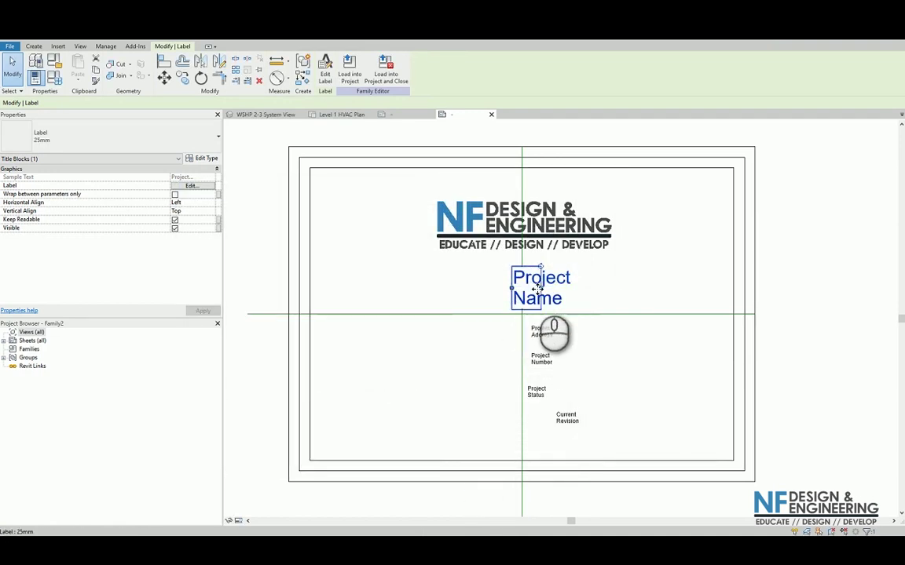
- Widen the Project Name label, enable wrapping between parameters only, and align it Center horizontally and Middle vertically
{"action": "left_click", "coordinate": [587, 300]}
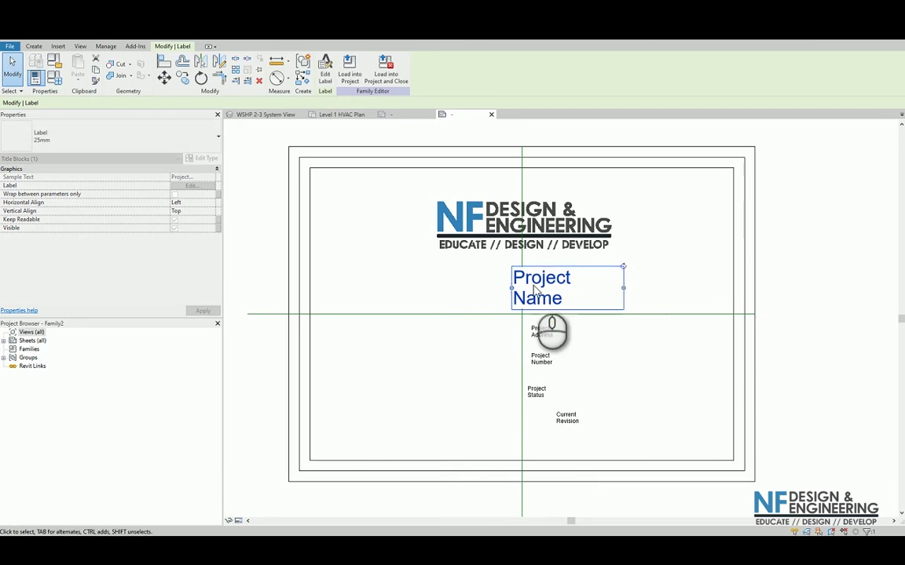
{"action": "left_click", "coordinate": [174, 194]}
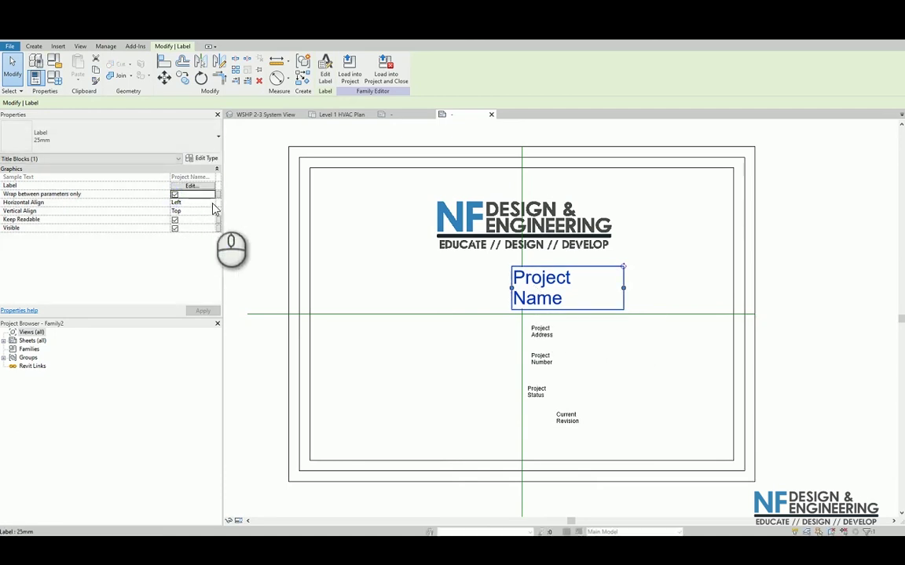
{"action": "left_click", "coordinate": [211, 203]}
{"action": "left_click", "coordinate": [177, 219]}
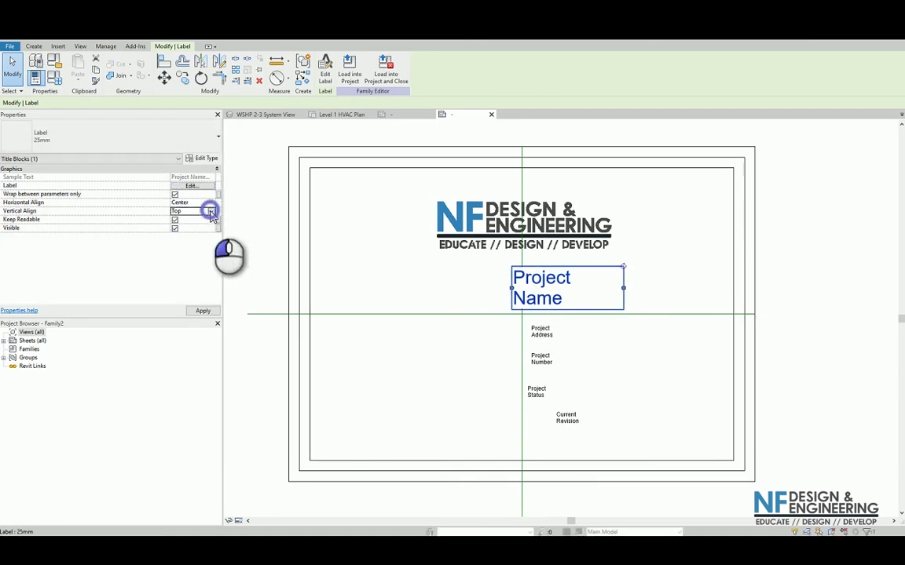
{"action": "left_click", "coordinate": [211, 212]}
{"action": "left_click", "coordinate": [185, 226]}
{"action": "left_click", "coordinate": [201, 311]}
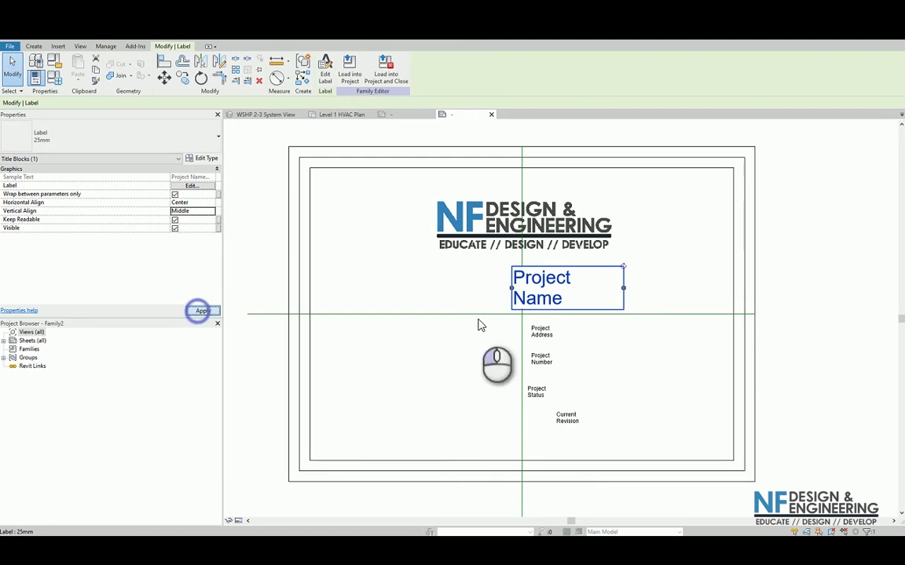
- Move the Project Name label left and up so it sits roughly centred directly beneath the logo
{"action": "left_click_drag", "start_coordinate": [518, 287], "coordinate": [481, 285]}
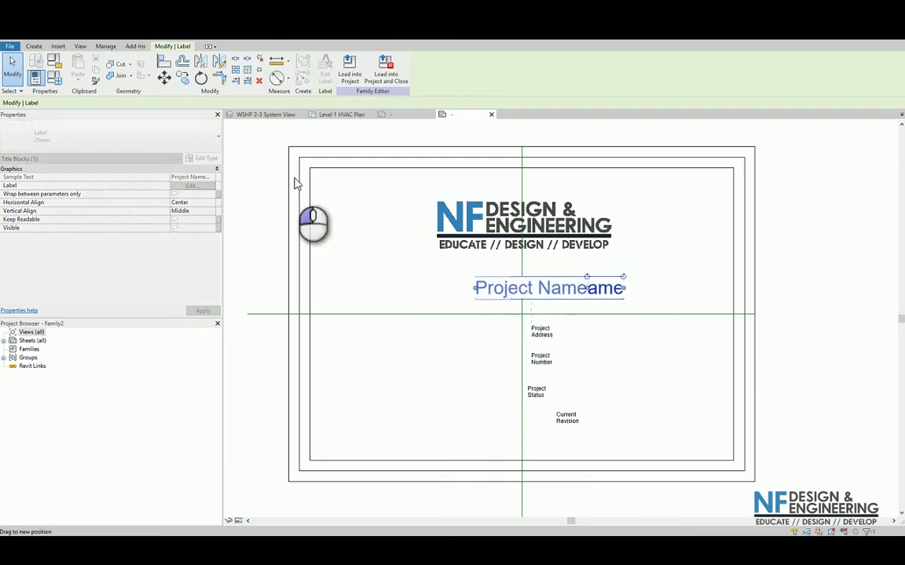
{"action": "left_click", "coordinate": [164, 76]}
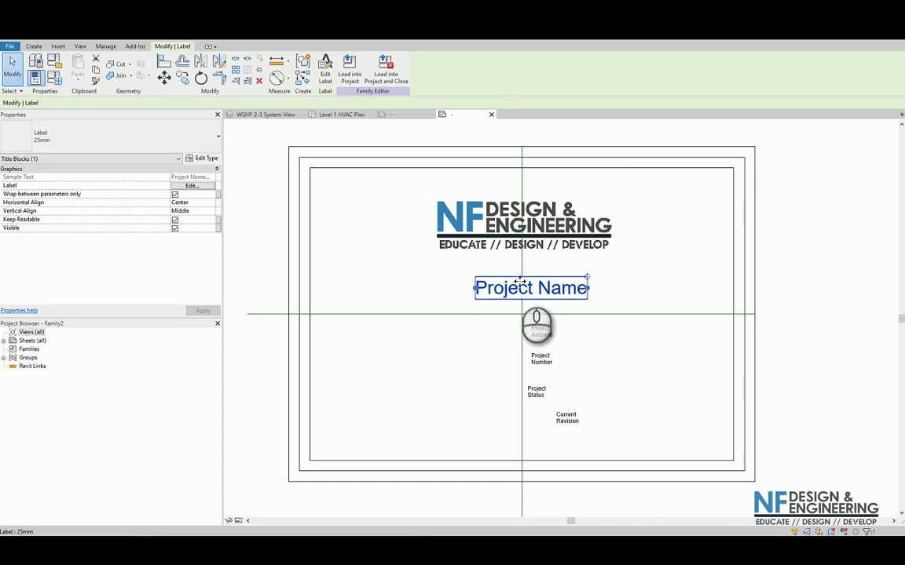
{"action": "left_click_drag", "start_coordinate": [520, 283], "coordinate": [509, 267]}
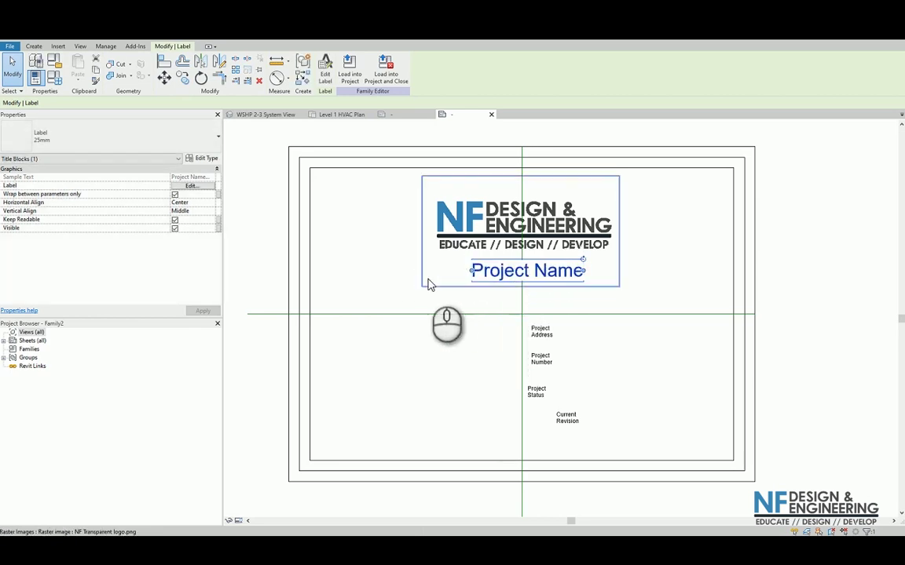
- Switch the Project Address label to the 12mm type, widen it to fit one line, and move it beneath Project Name
{"action": "left_click", "coordinate": [541, 331]}
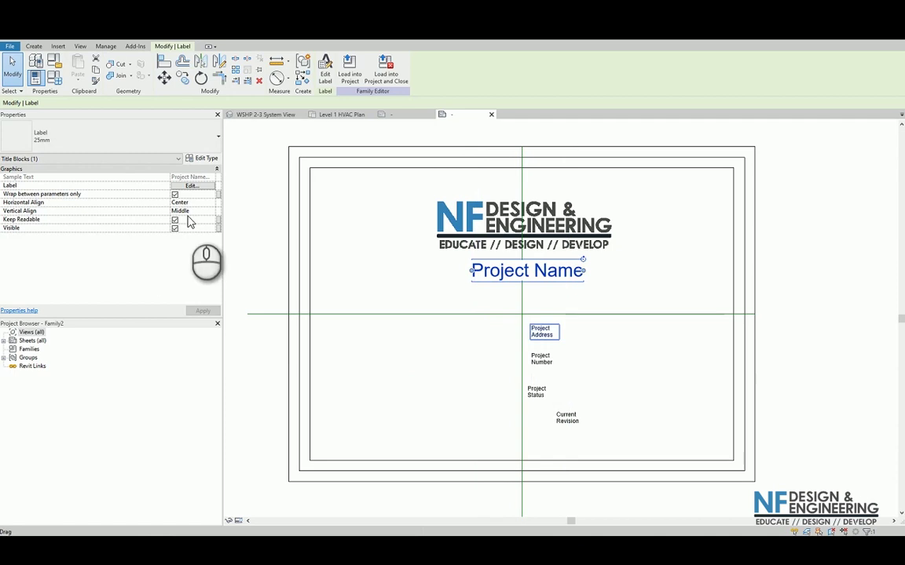
{"action": "left_click", "coordinate": [82, 144]}
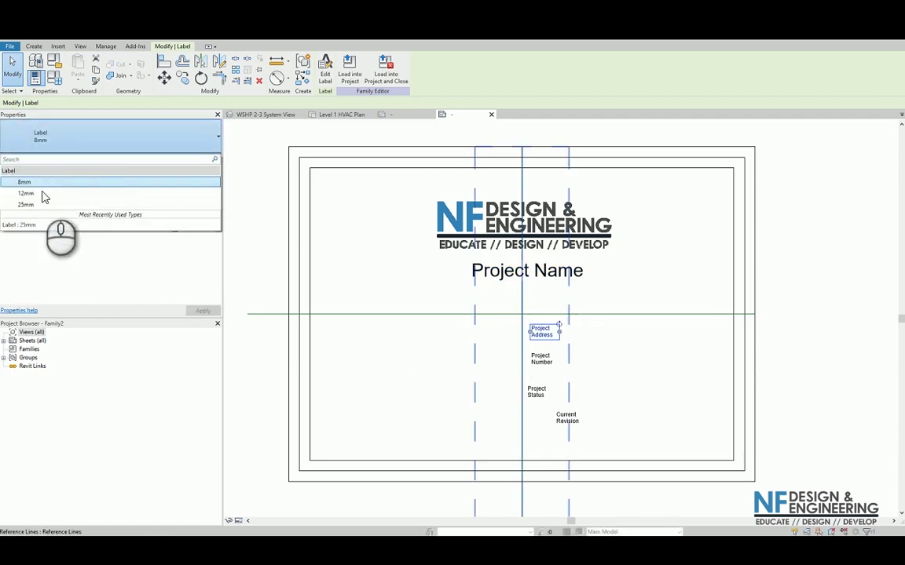
{"action": "left_click", "coordinate": [43, 193]}
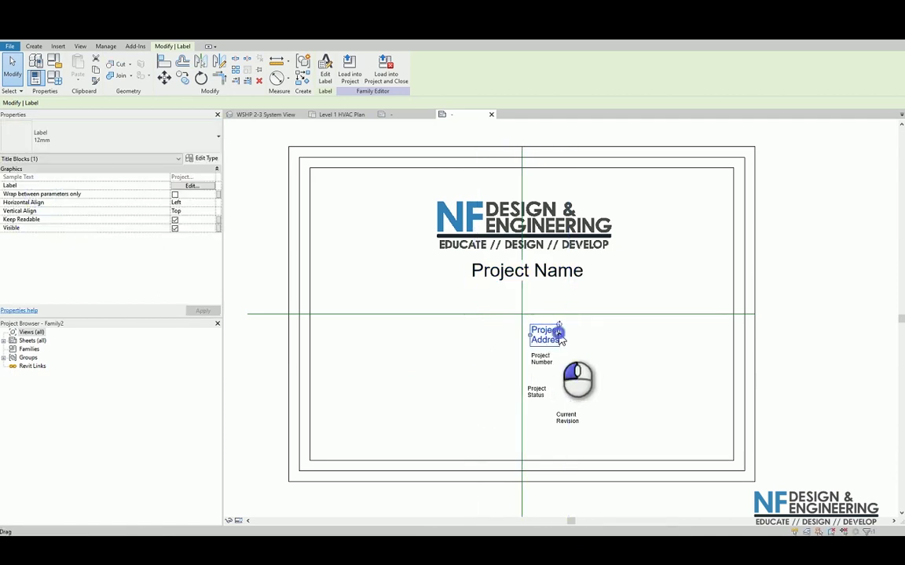
{"action": "left_click_drag", "start_coordinate": [559, 336], "coordinate": [626, 346]}
{"action": "left_click_drag", "start_coordinate": [563, 332], "coordinate": [511, 299]}
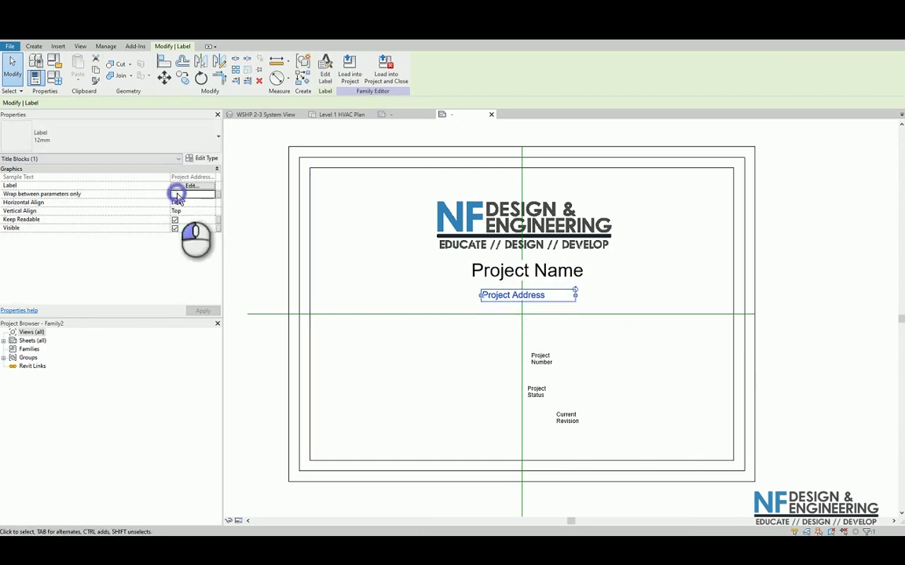
- Enable wrapping between parameters only for the Project Address label and align it Center horizontally and Middle vertically
{"action": "left_click", "coordinate": [175, 194]}
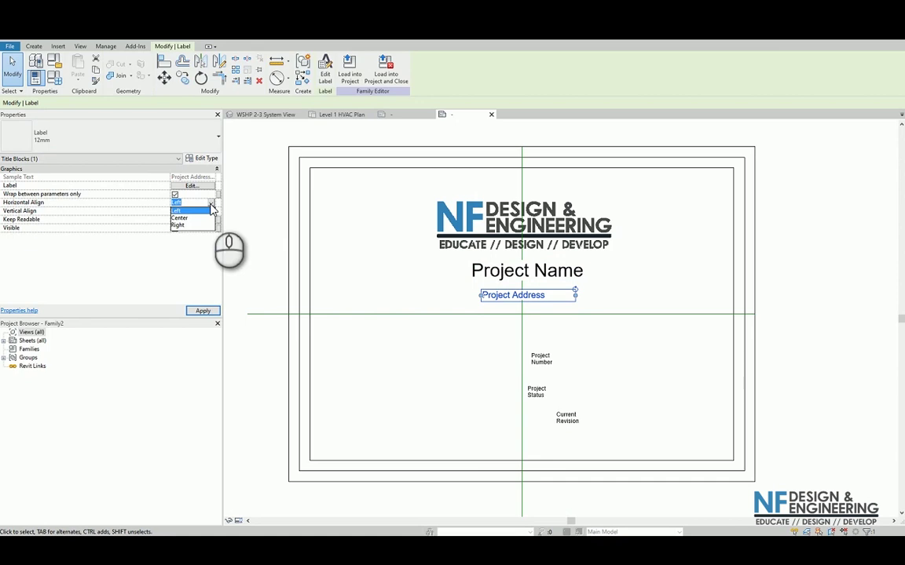
{"action": "left_click", "coordinate": [179, 217]}
{"action": "left_click", "coordinate": [210, 210]}
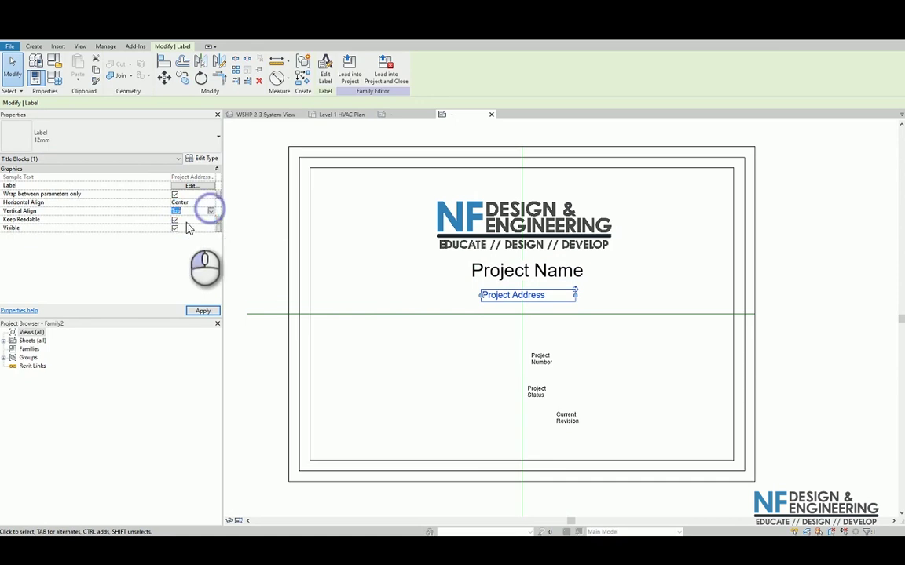
{"action": "left_click", "coordinate": [181, 227]}
{"action": "left_click", "coordinate": [203, 311]}
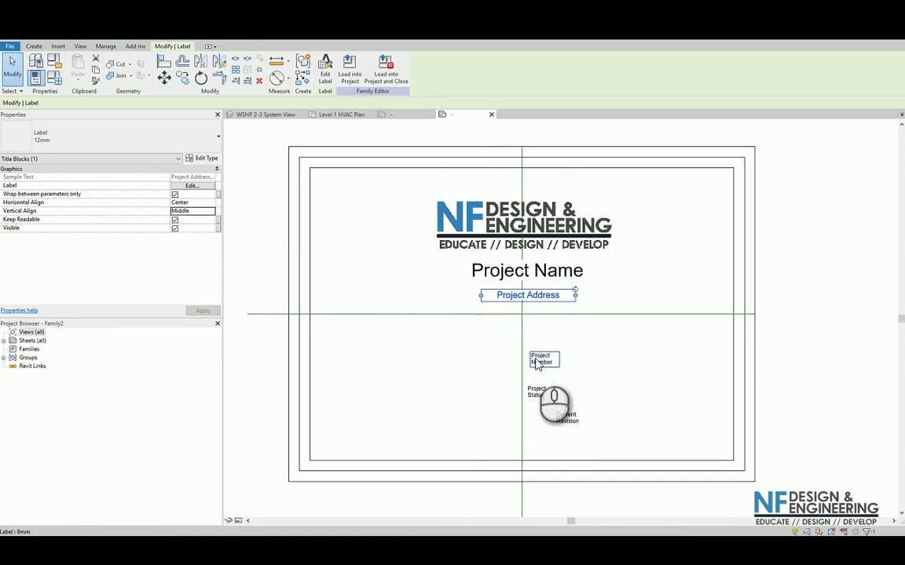
- Move the Project Number label up and widen it to fit one line, and nudge the Project Status label slightly
{"action": "left_click_drag", "start_coordinate": [545, 355], "coordinate": [542, 343]}
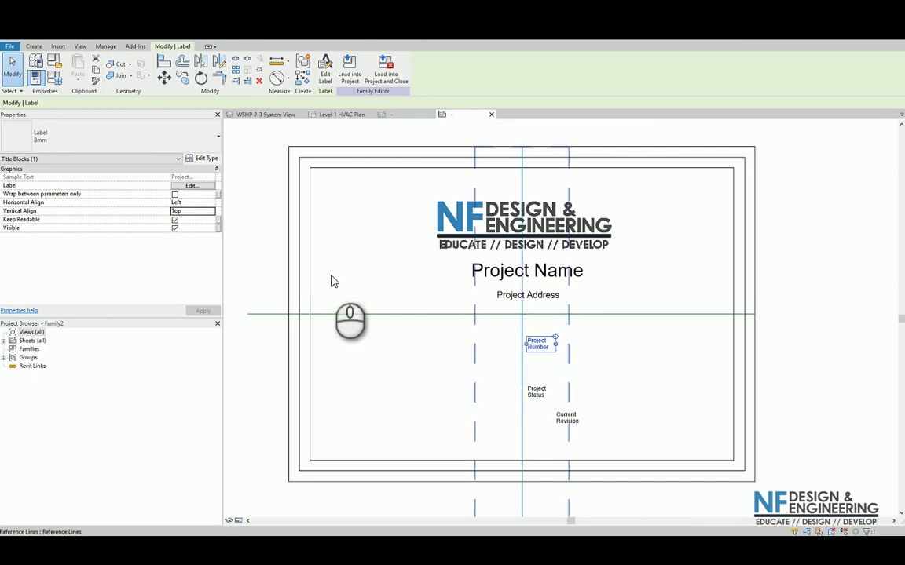
{"action": "left_click", "coordinate": [135, 146]}
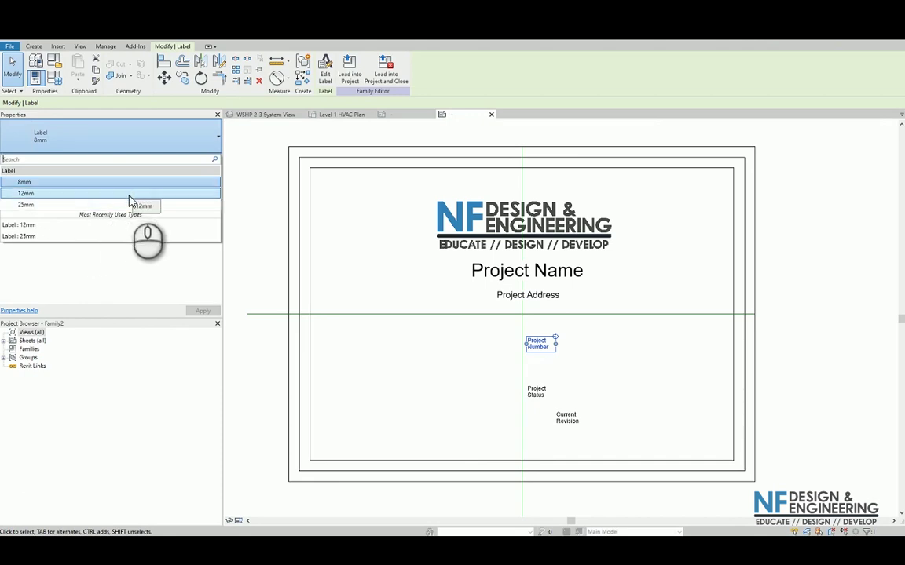
{"action": "left_click", "coordinate": [554, 341]}
{"action": "left_click_drag", "start_coordinate": [553, 341], "coordinate": [579, 349]}
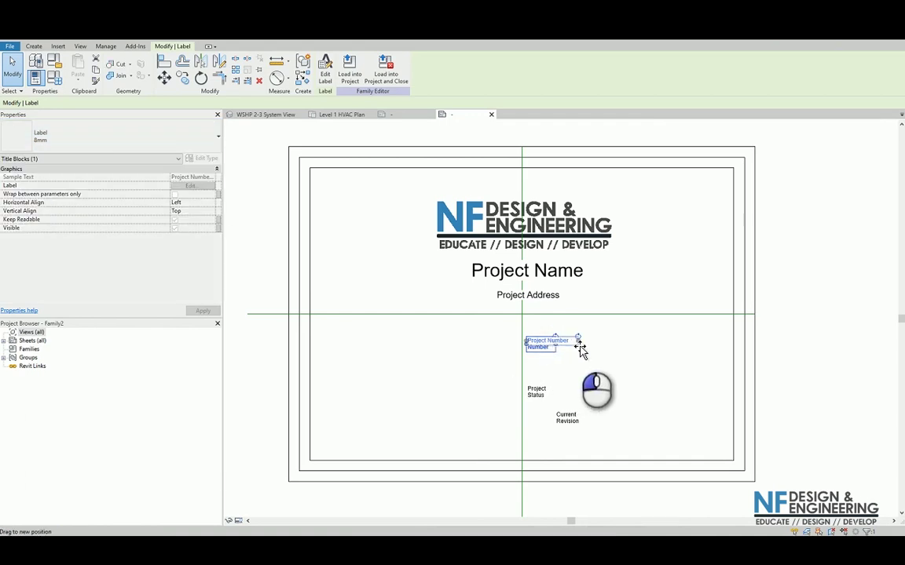
{"action": "left_click", "coordinate": [541, 392]}
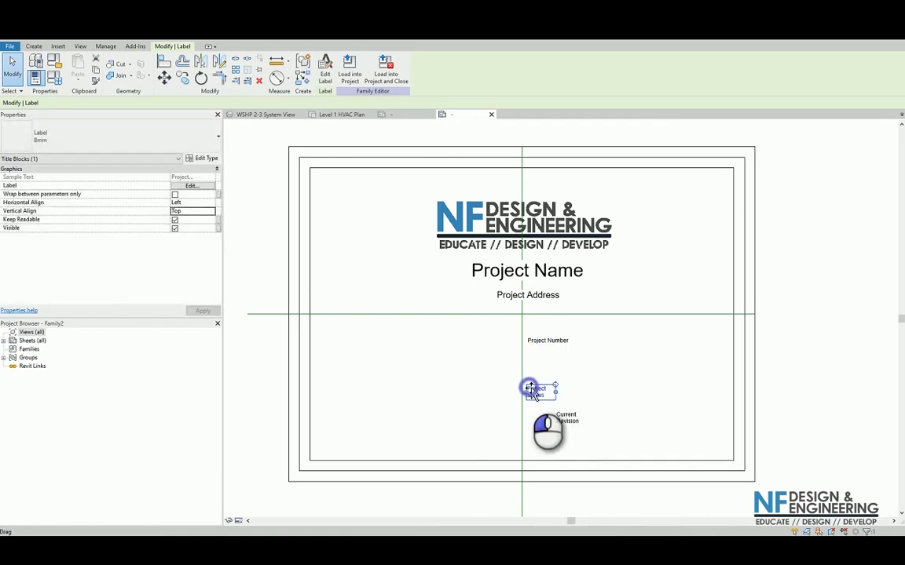
{"action": "left_click_drag", "start_coordinate": [527, 384], "coordinate": [532, 362]}
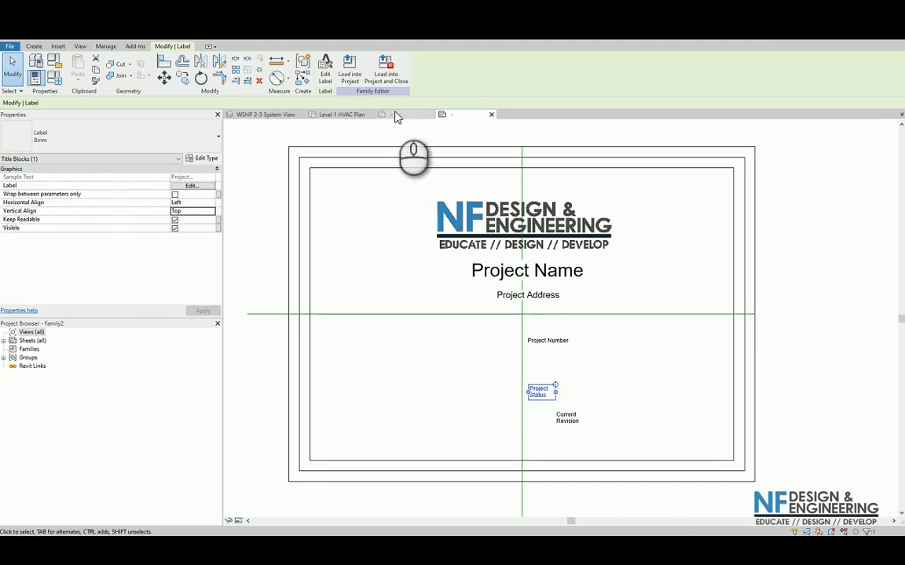
- Check the label types used for Project Number and Project Address in the ProjectStartingView family, and return to the new family
{"action": "left_click", "coordinate": [393, 115]}
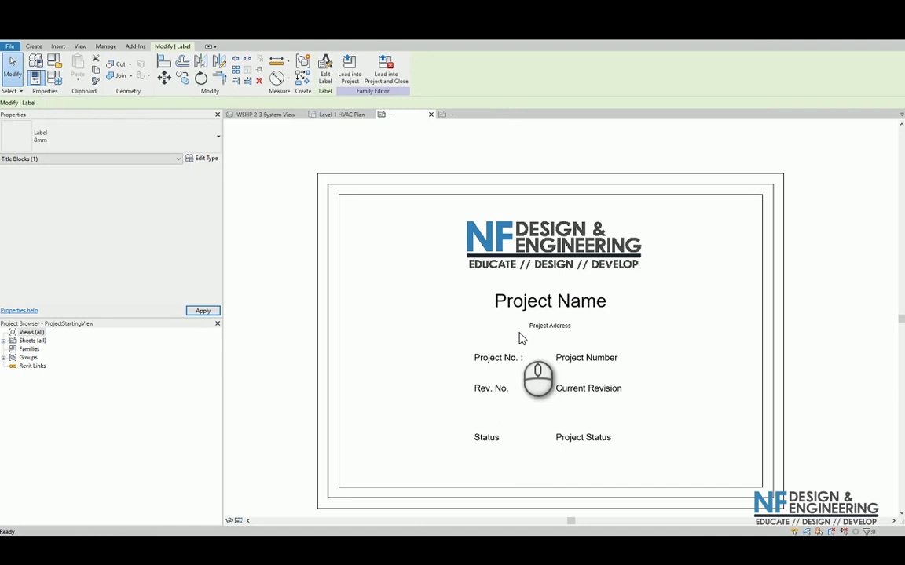
{"action": "left_click", "coordinate": [559, 362]}
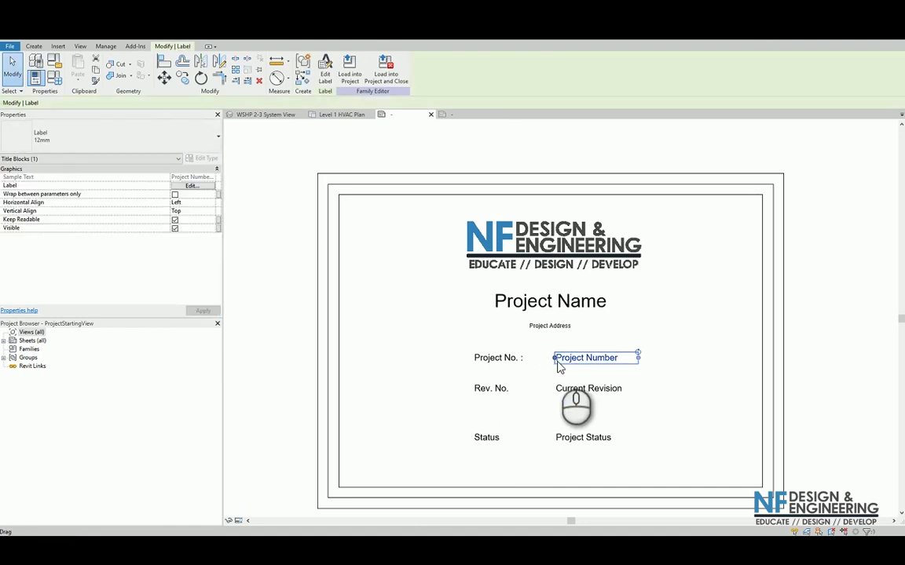
{"action": "left_click", "coordinate": [540, 329]}
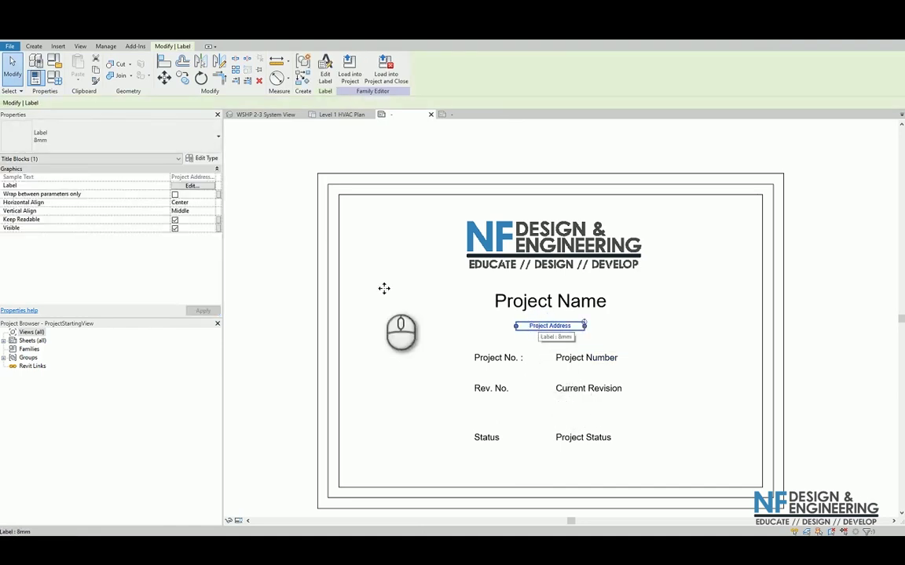
{"action": "left_click", "coordinate": [459, 115]}
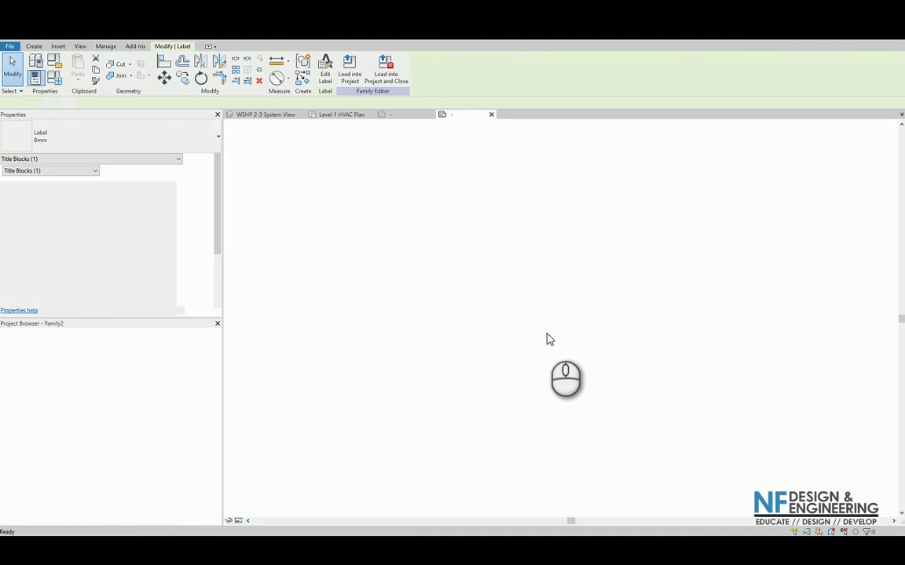
- Change the Project Address label to the 8mm type
{"action": "left_click", "coordinate": [528, 296]}
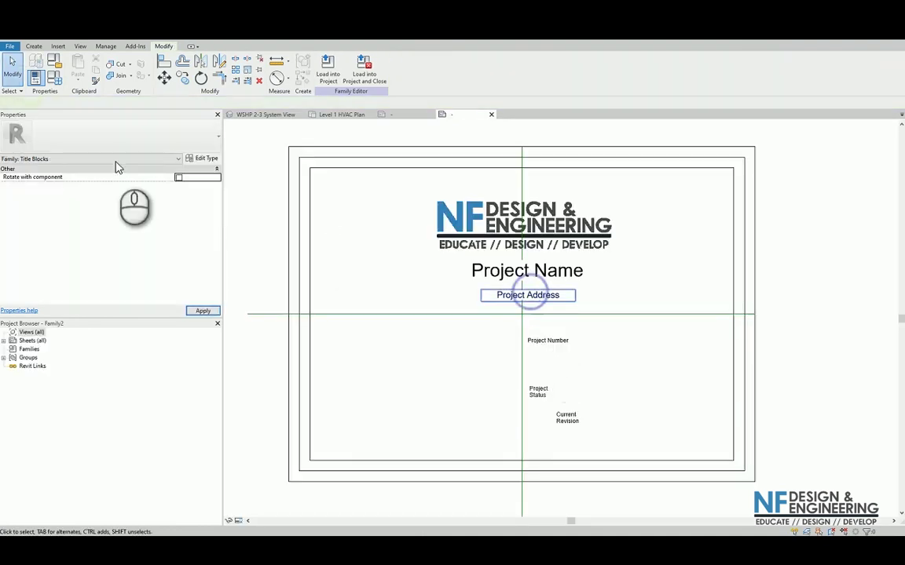
{"action": "left_click", "coordinate": [102, 138]}
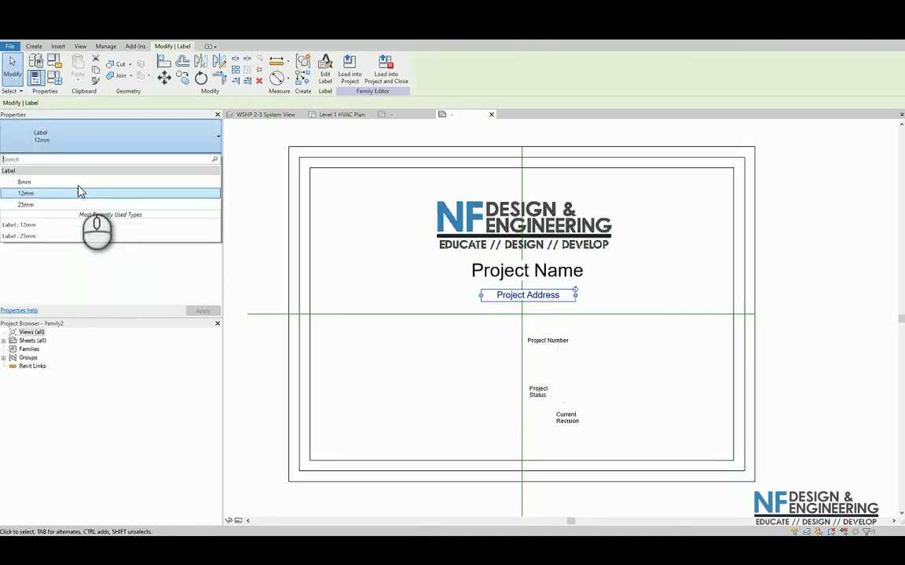
{"action": "left_click", "coordinate": [77, 183]}
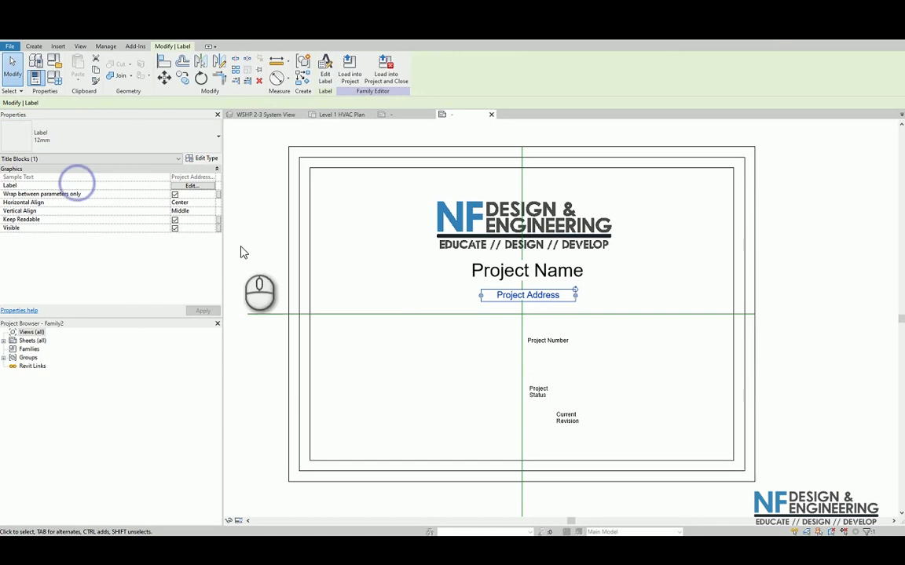
- Change the Project Number, Project Status and Current Revision labels together to the 12mm type
{"action": "left_click", "coordinate": [549, 340]}
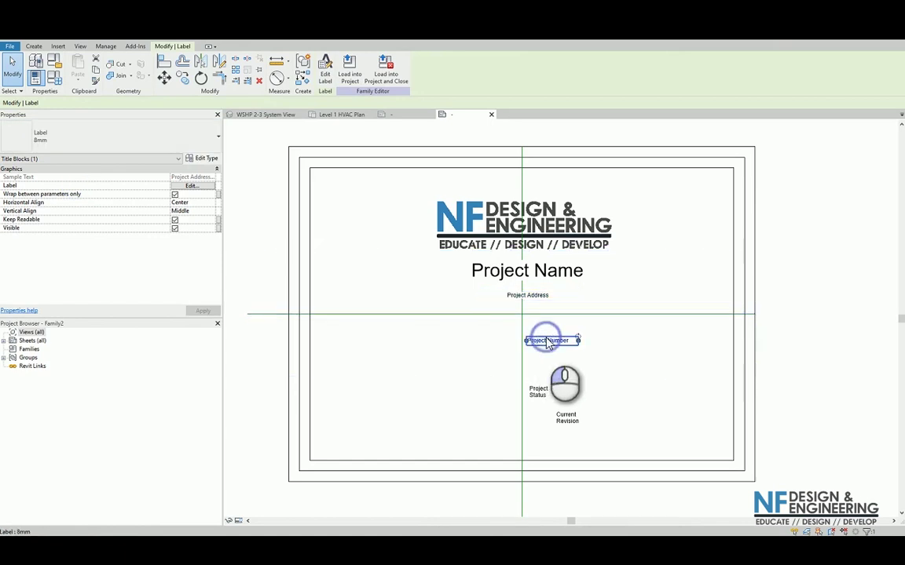
{"action": "left_click", "coordinate": [539, 393], "text": "ctrl"}
{"action": "left_click", "coordinate": [573, 421], "text": "ctrl"}
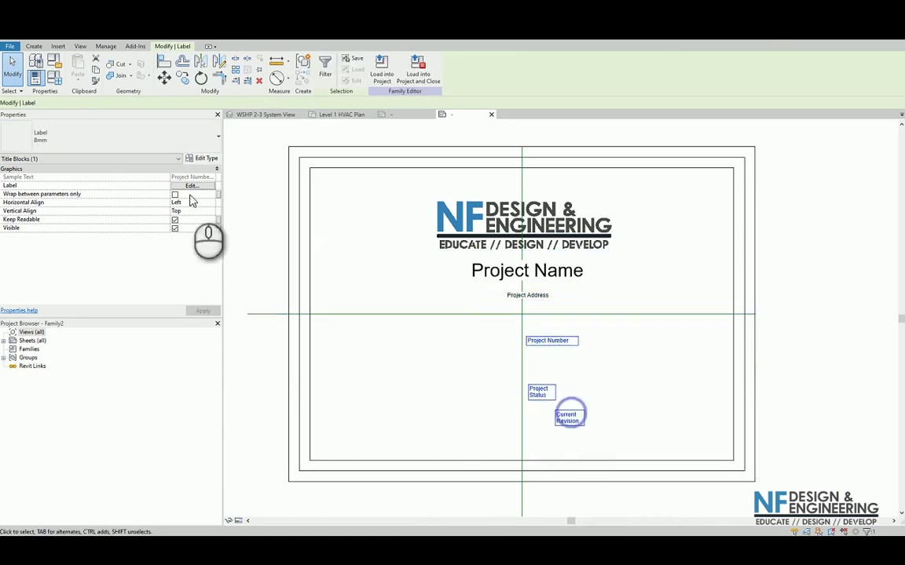
{"action": "left_click", "coordinate": [151, 132]}
{"action": "left_click", "coordinate": [38, 193]}
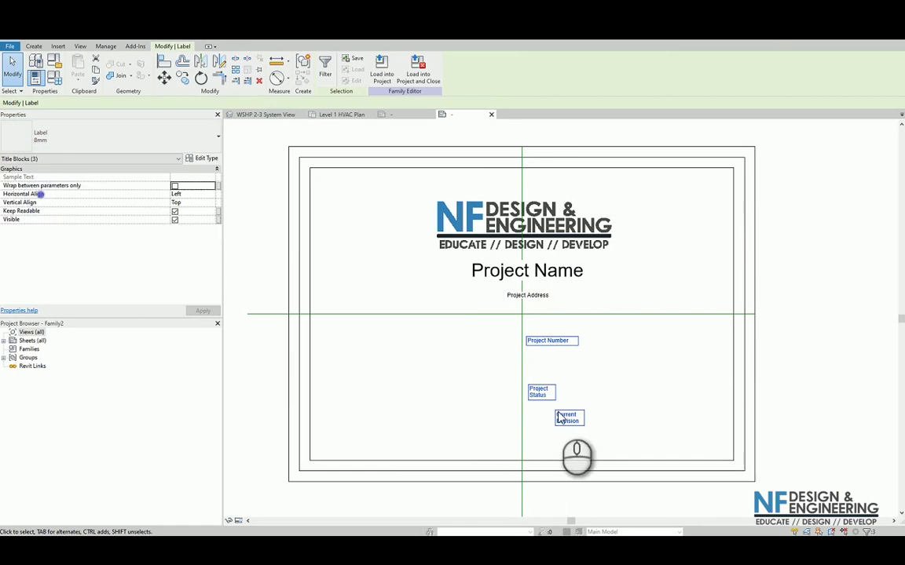
{"action": "left_click", "coordinate": [589, 372]}
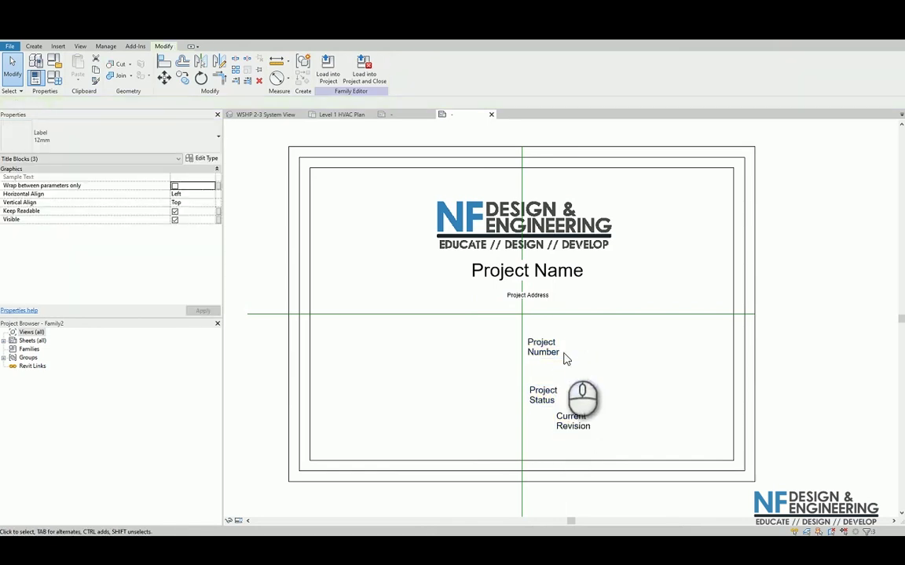
- Widen the Project Number, Project Status and Current Revision labels to single lines and stack them left-aligned beside the vertical reference line
{"action": "left_click", "coordinate": [539, 349]}
{"action": "left_click_drag", "start_coordinate": [580, 351], "coordinate": [606, 350]}
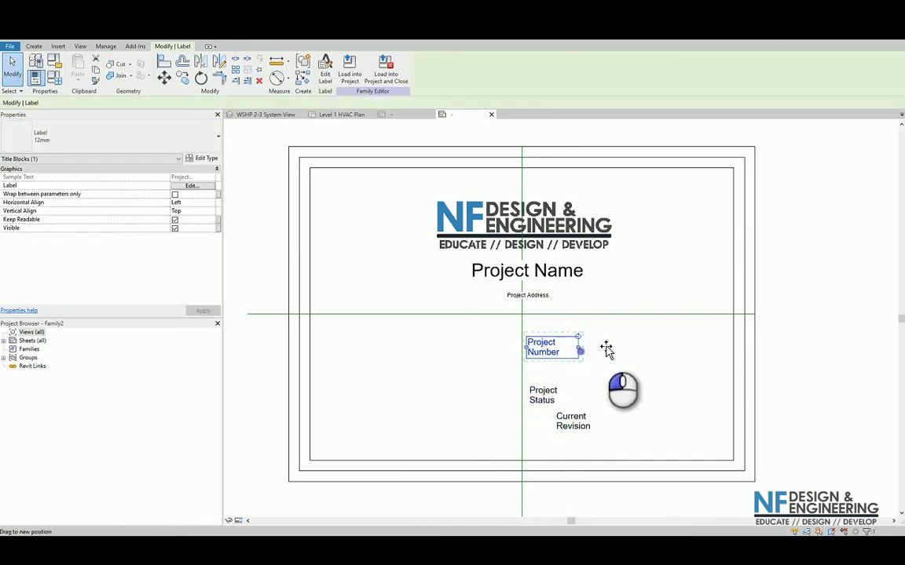
{"action": "left_click", "coordinate": [542, 393]}
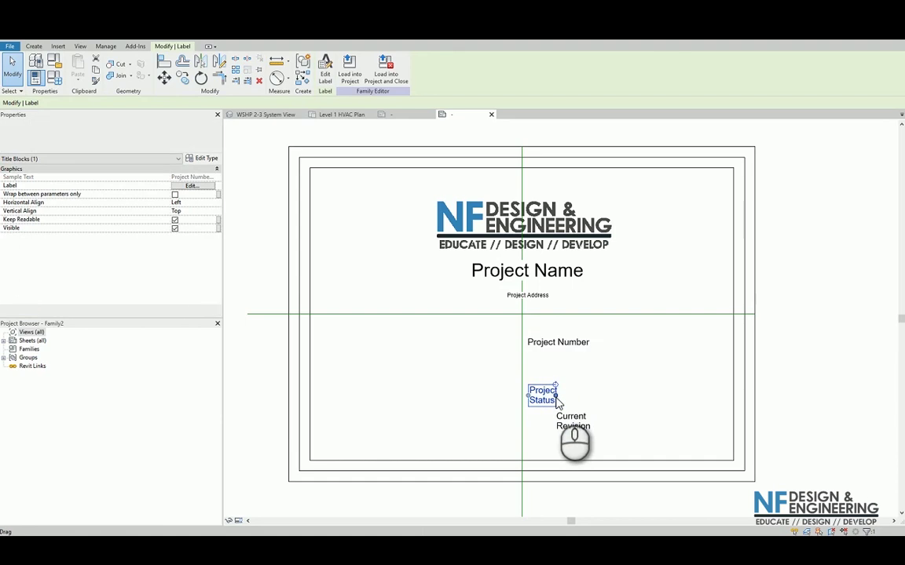
{"action": "left_click_drag", "start_coordinate": [585, 399], "coordinate": [552, 378]}
{"action": "left_click", "coordinate": [572, 424]}
{"action": "mouse_move", "coordinate": [572, 425]}
{"action": "left_mouse_down"}
{"action": "mouse_move", "coordinate": [633, 428]}
{"action": "mouse_move", "coordinate": [567, 414]}
{"action": "left_mouse_up"}
- Move the Project Address label slightly left to centre it on the vertical reference line beneath Project Name
{"action": "left_click", "coordinate": [540, 297]}
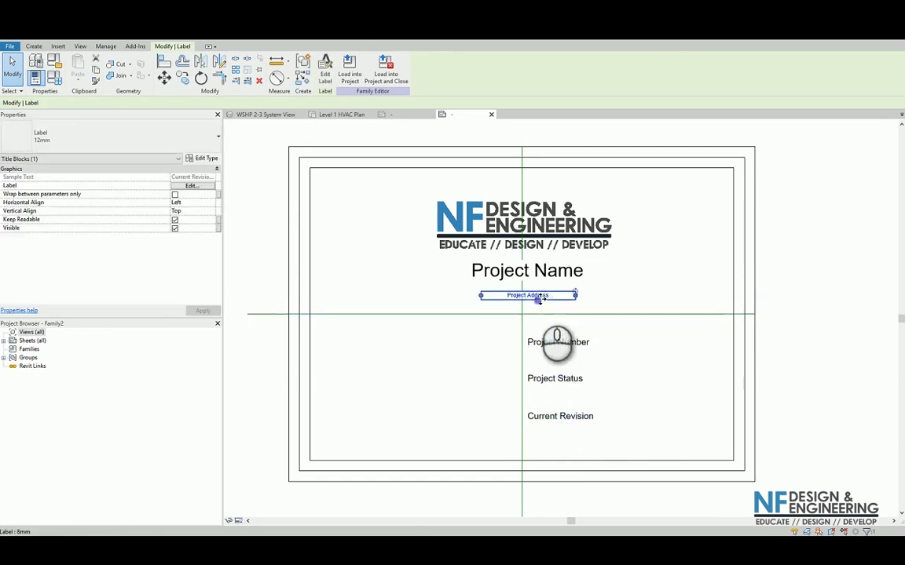
{"action": "mouse_move", "coordinate": [540, 298]}
{"action": "left_mouse_down"}
{"action": "mouse_move", "coordinate": [524, 303]}
{"action": "mouse_move", "coordinate": [535, 308]}
{"action": "left_mouse_up"}
{"action": "left_click", "coordinate": [637, 381]}
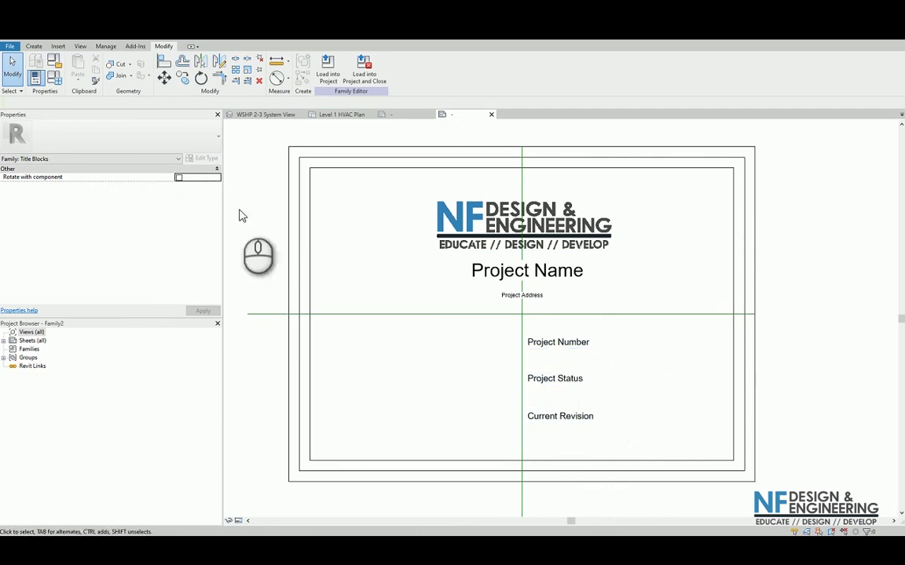
- Place three text notes beside the parameter labels, from top to bottom: "Project No.:", "Rev. No.:" and "Status:"
{"action": "left_click", "coordinate": [35, 46]}
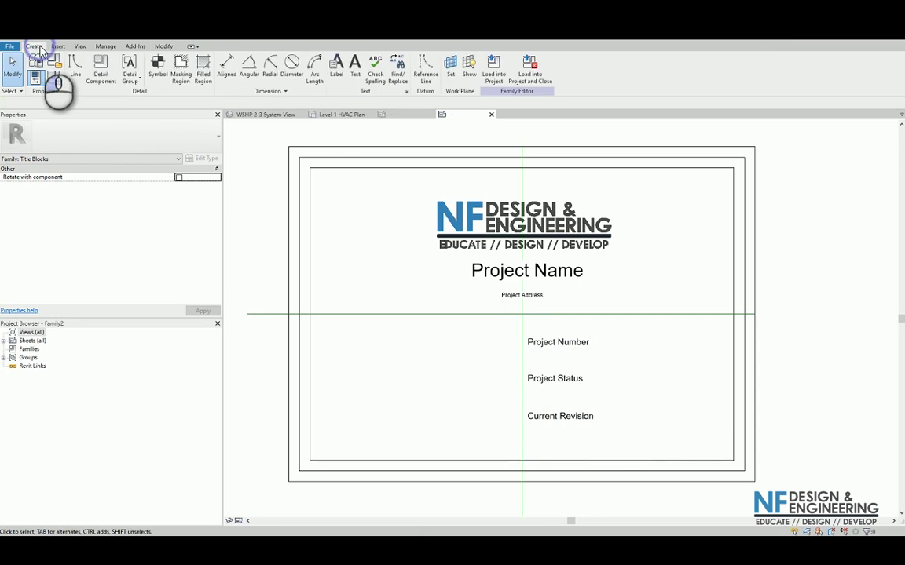
{"action": "left_click", "coordinate": [353, 70]}
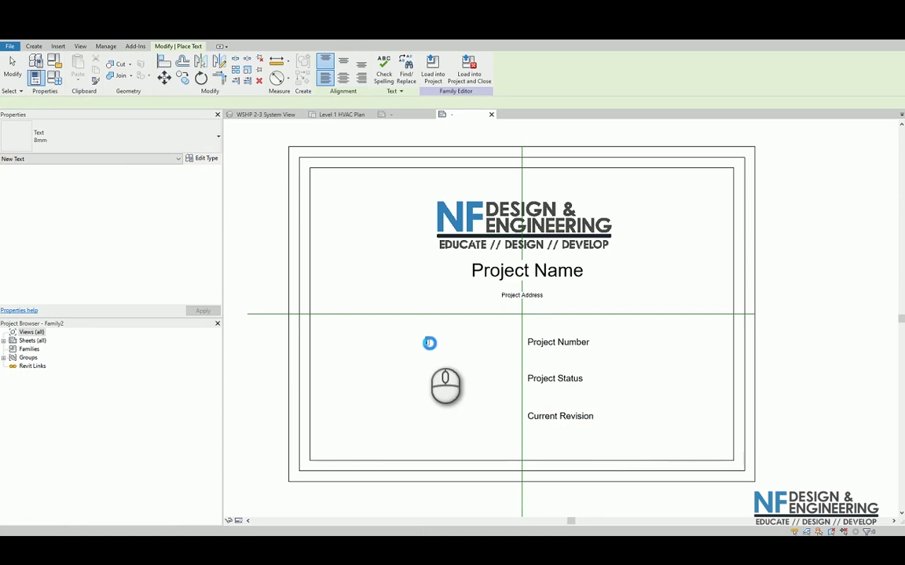
{"action": "left_click", "coordinate": [429, 343]}
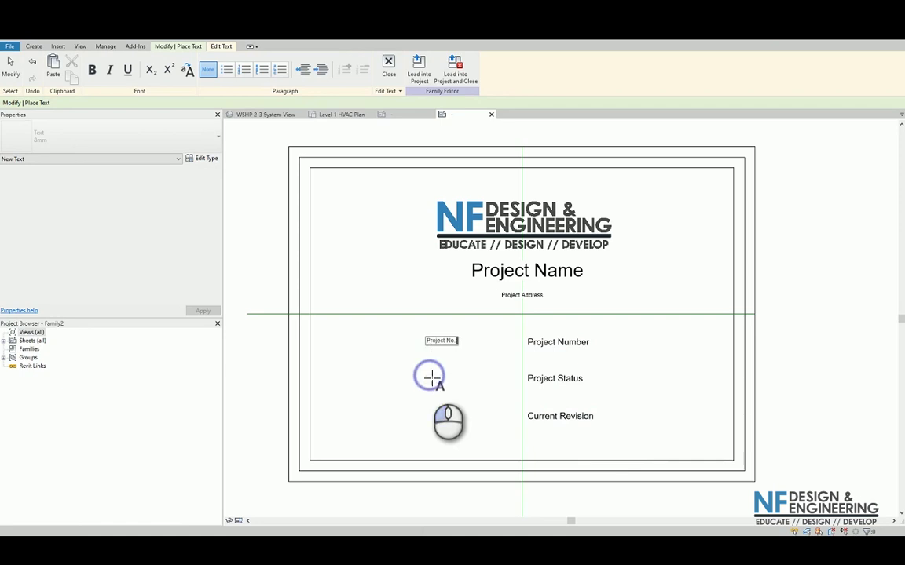
{"action": "left_click", "coordinate": [431, 378]}
{"action": "left_click", "coordinate": [432, 378]}
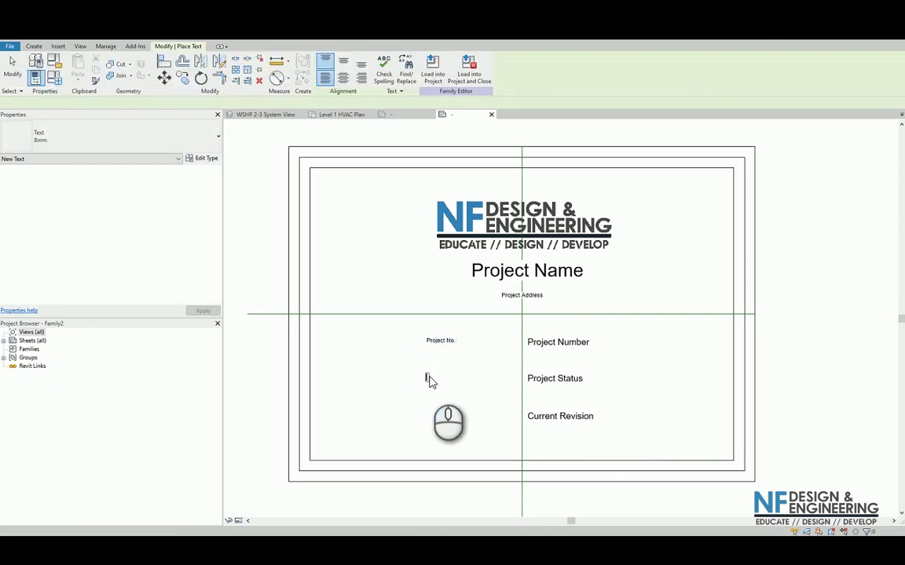
{"action": "left_click", "coordinate": [430, 379]}
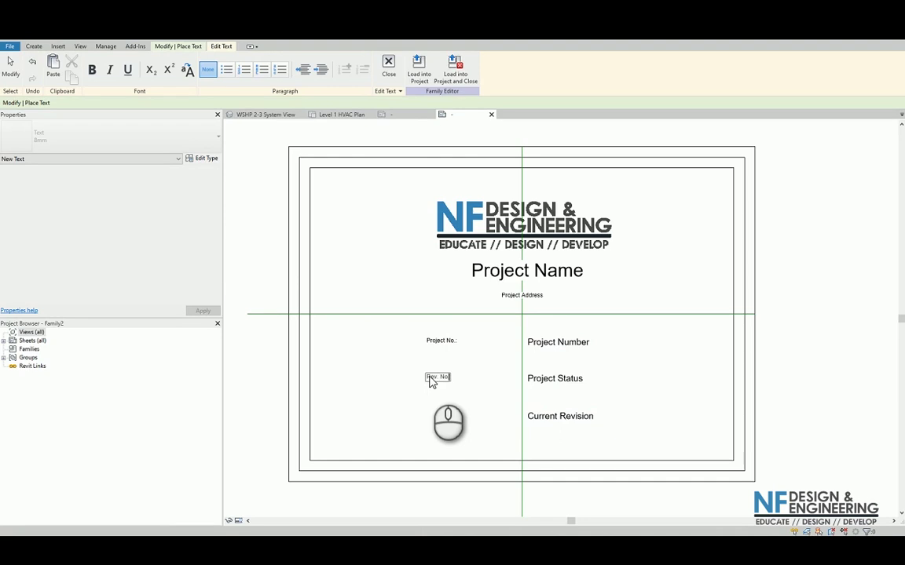
{"action": "left_click", "coordinate": [436, 418]}
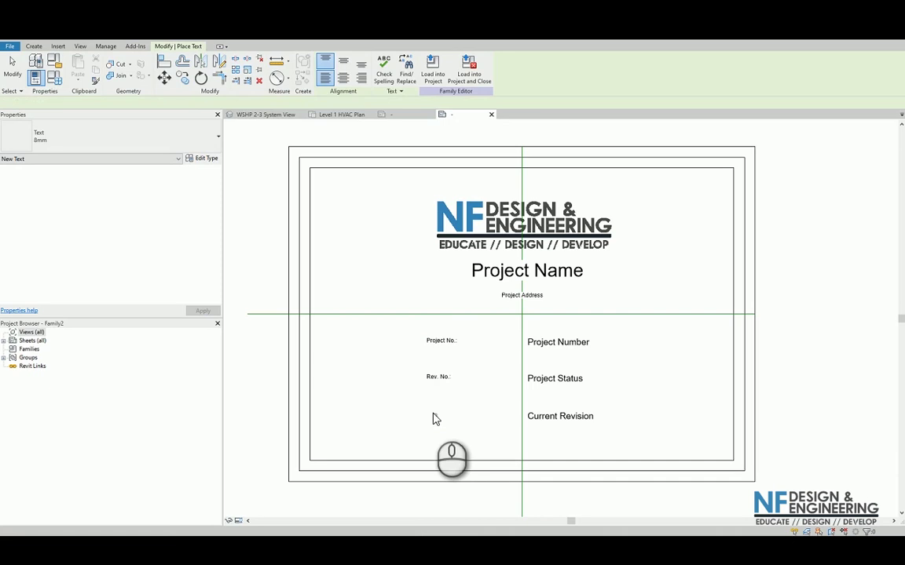
{"action": "left_click", "coordinate": [434, 419]}
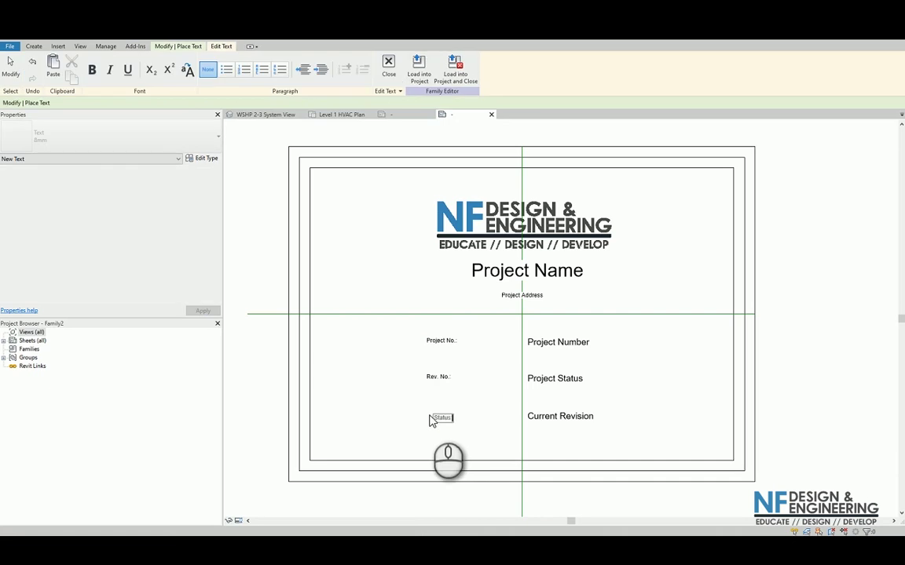
{"action": "left_click", "coordinate": [465, 436]}
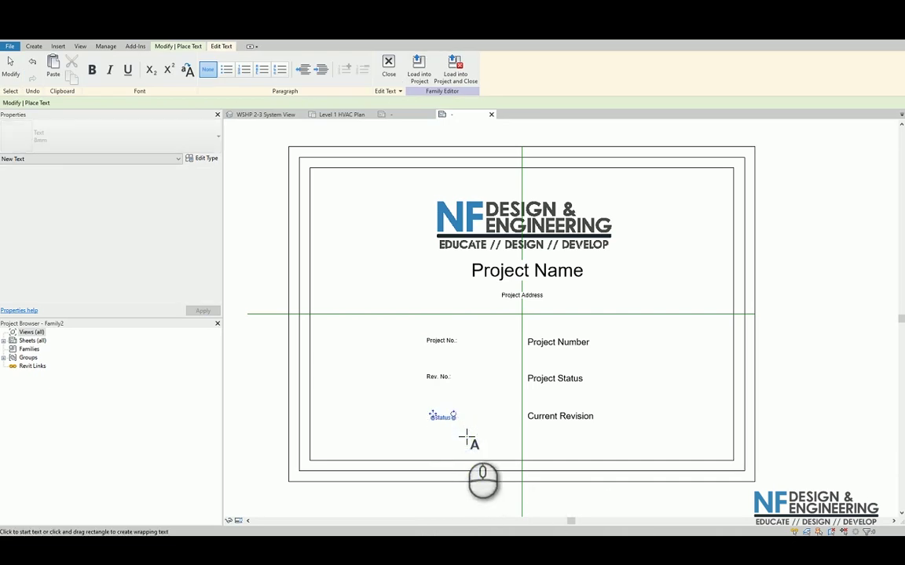
{"action": "key", "text": "Escape"}
- Change the Project No., Rev. No. and Status text notes together to the 12mm type
{"action": "left_click", "coordinate": [439, 341]}
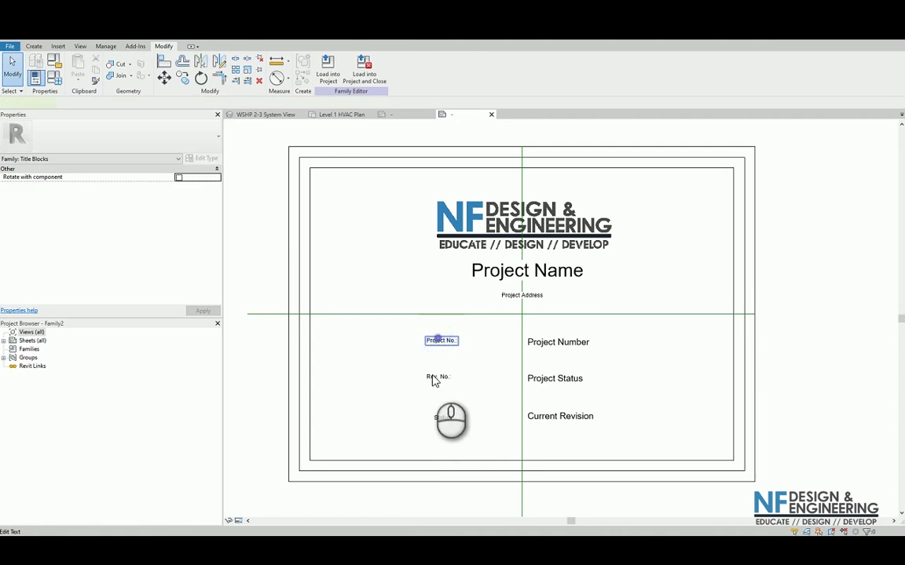
{"action": "left_click", "coordinate": [437, 377], "text": "ctrl"}
{"action": "left_click", "coordinate": [443, 419], "text": "ctrl"}
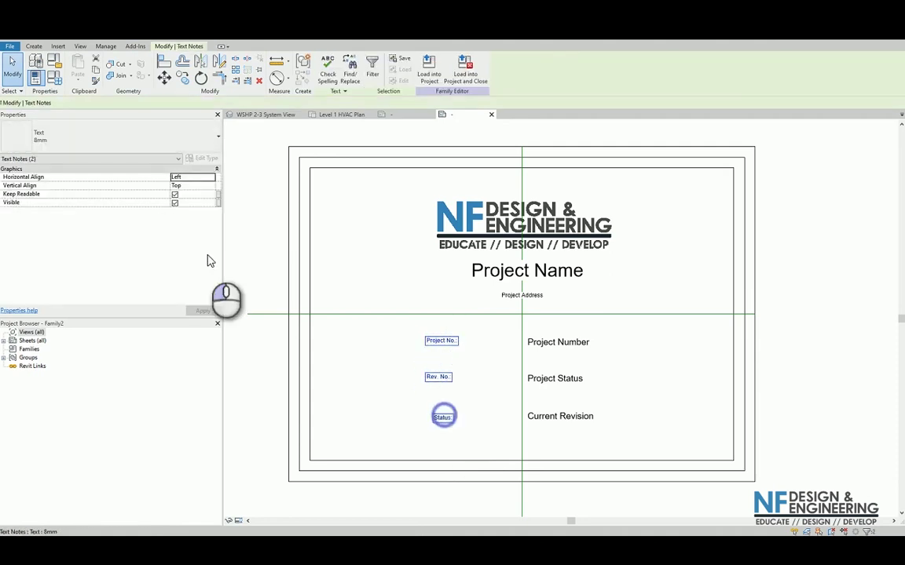
{"action": "left_click", "coordinate": [145, 141]}
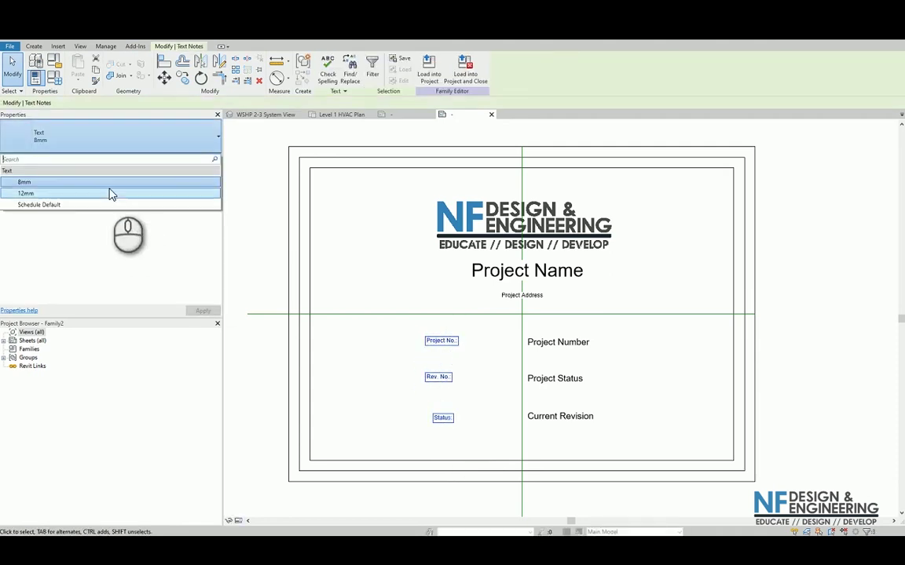
{"action": "left_click", "coordinate": [110, 193]}
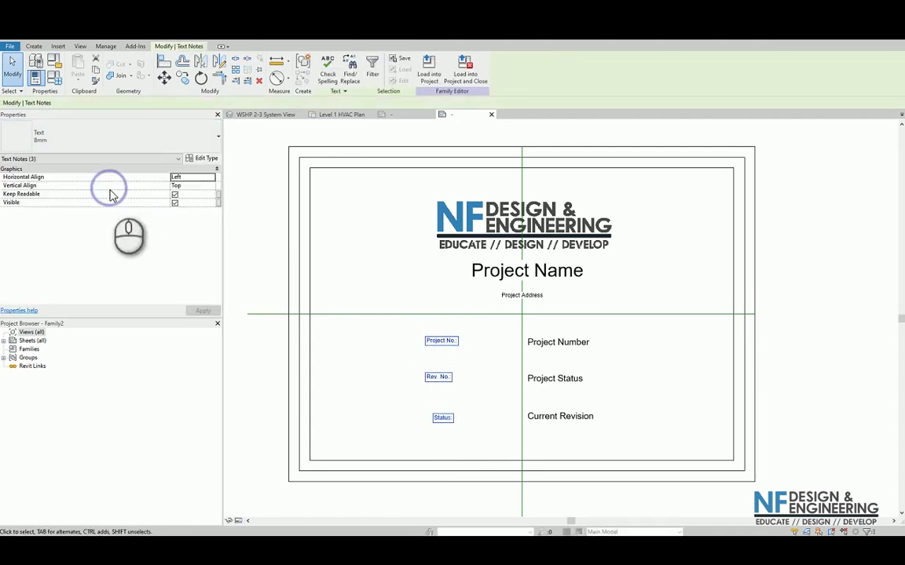
{"action": "left_click", "coordinate": [462, 378]}
- Move the Project No., Rev. No. and Status text notes closer to the parameter labels, left-aligned in one column and level with their rows
{"action": "left_click", "coordinate": [452, 349]}
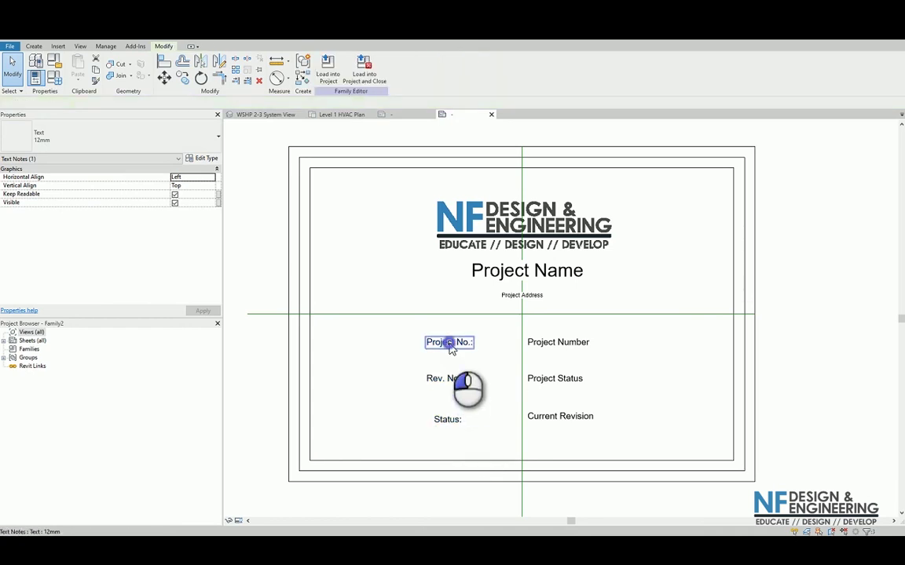
{"action": "left_click_drag", "start_coordinate": [425, 335], "coordinate": [438, 337]}
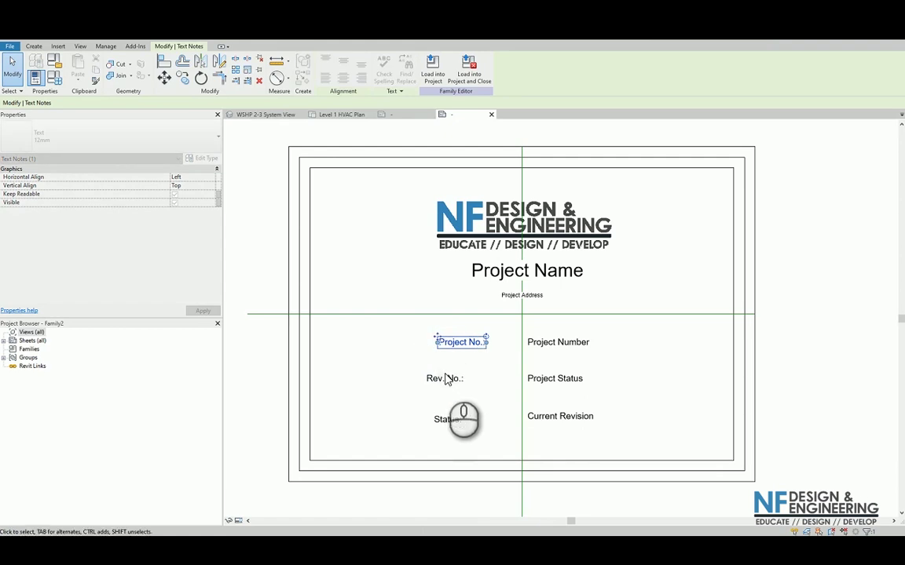
{"action": "left_click", "coordinate": [444, 375]}
{"action": "left_click_drag", "start_coordinate": [427, 377], "coordinate": [439, 378]}
{"action": "left_click", "coordinate": [446, 420]}
{"action": "left_click_drag", "start_coordinate": [445, 418], "coordinate": [443, 416]}
{"action": "left_click", "coordinate": [406, 389]}
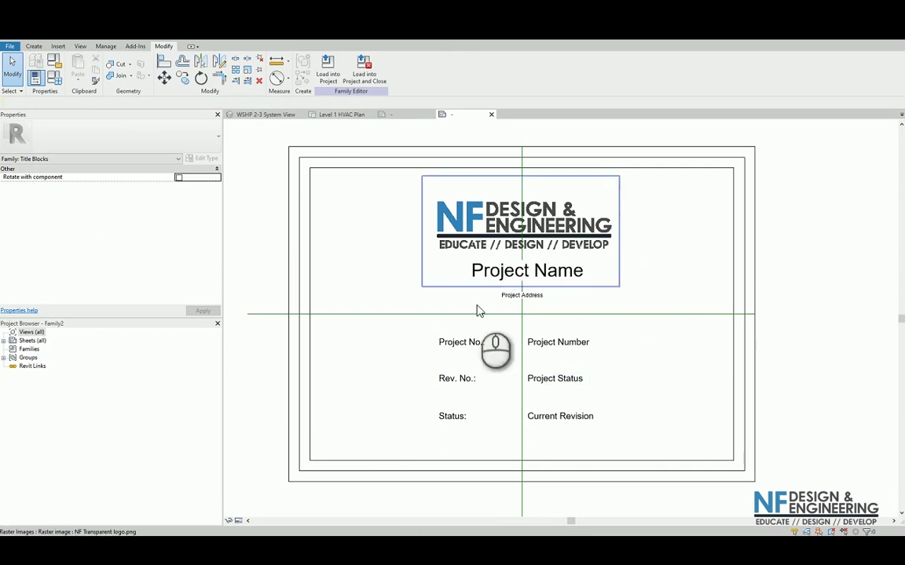
- Delete the vertical and horizontal reference lines crossing the title block
{"action": "left_click", "coordinate": [522, 330]}
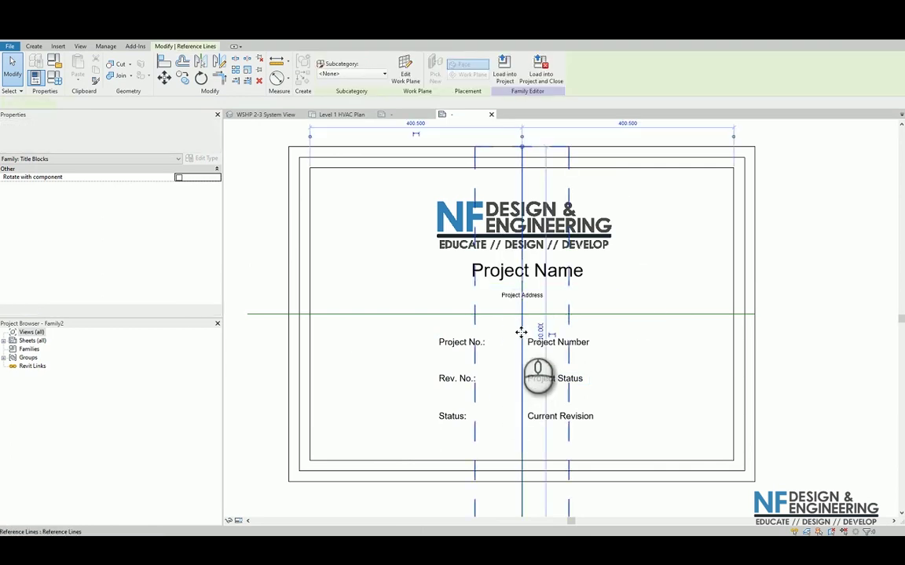
{"action": "key", "text": "Delete"}
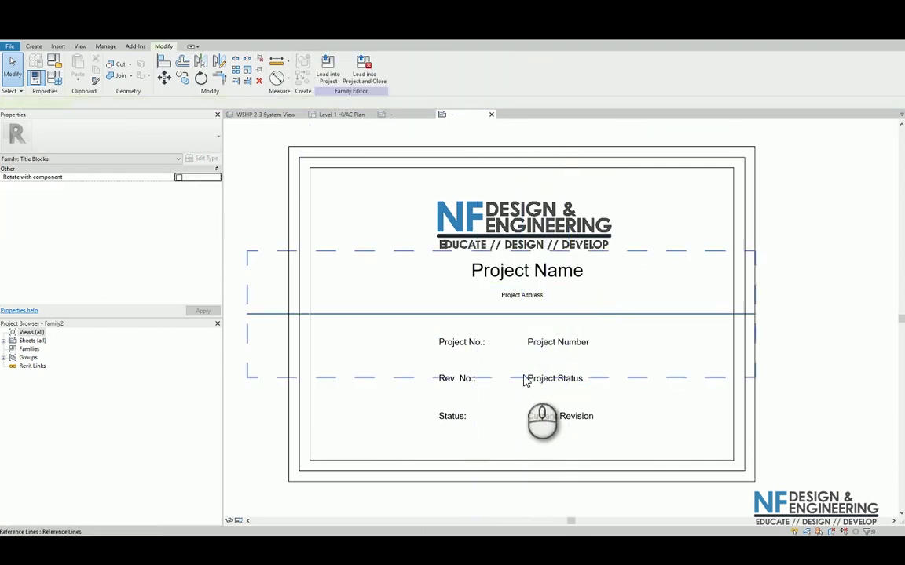
{"action": "key", "text": "Delete"}
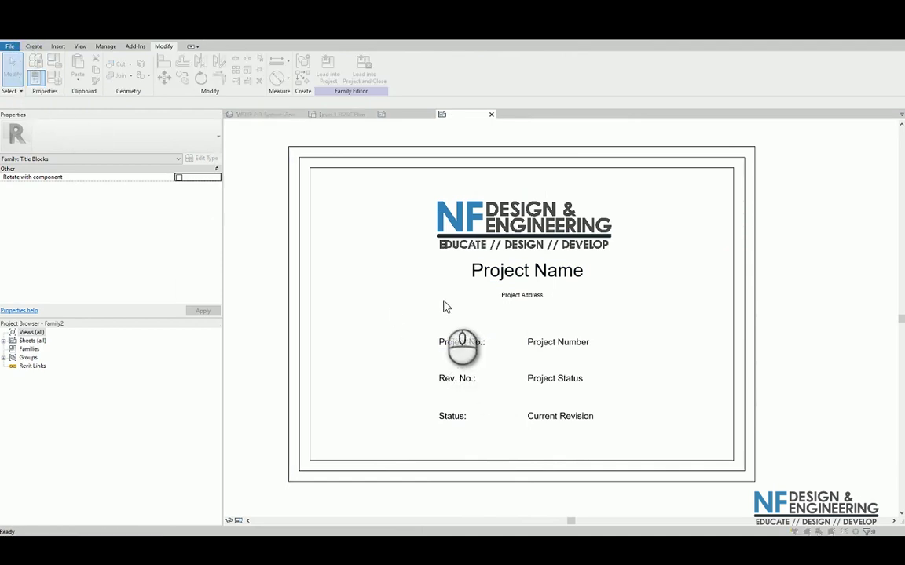
- Save the title block family to the Desktop as ProjectStartingView1.rfa
{"action": "key", "text": "ctrl+s"}
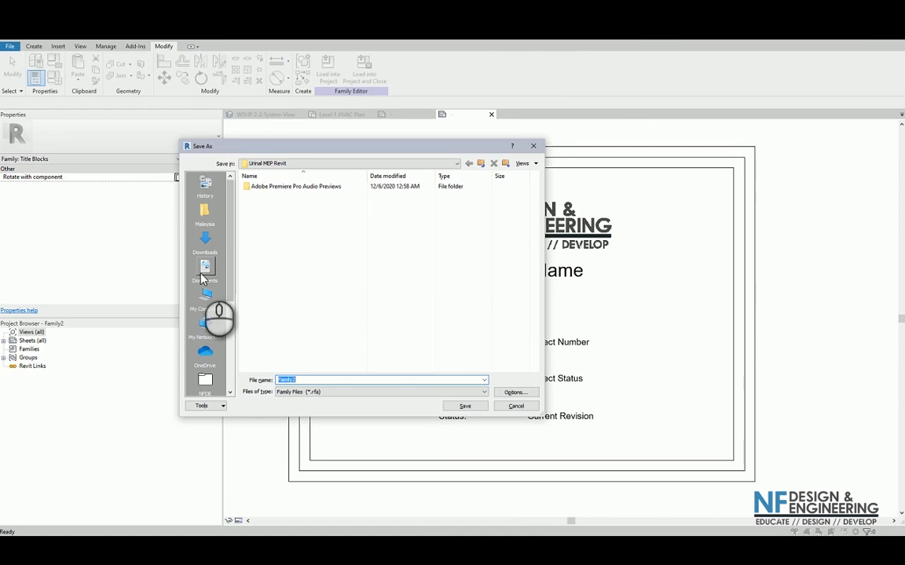
{"action": "scroll", "coordinate": [208, 314], "scroll_direction": "down", "scroll_amount": 5}
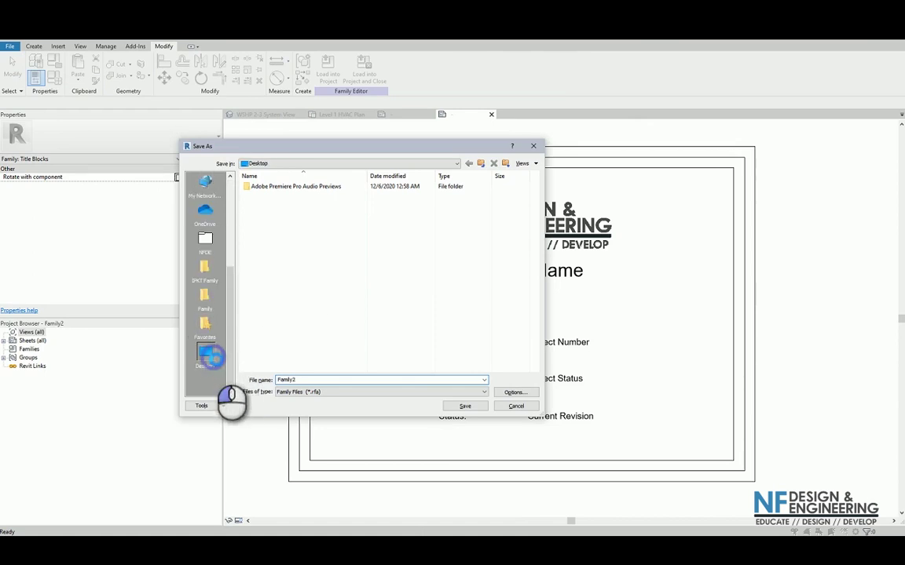
{"action": "left_click", "coordinate": [207, 355]}
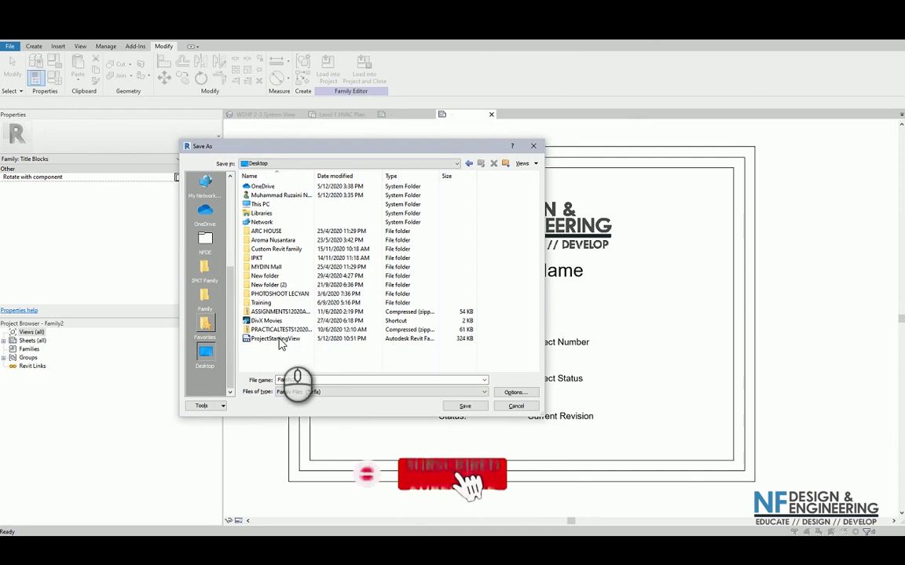
{"action": "left_click", "coordinate": [282, 343]}
{"action": "left_click", "coordinate": [323, 382]}
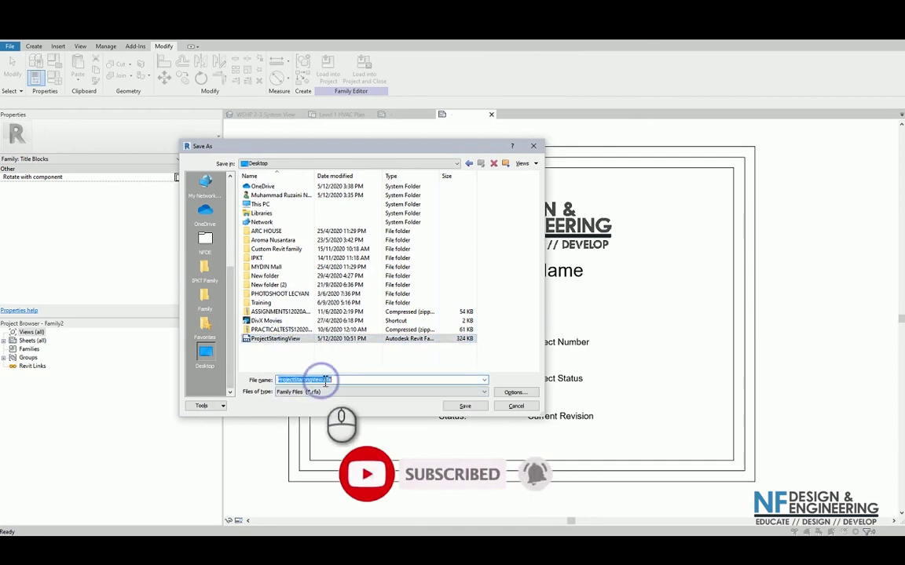
{"action": "left_click", "coordinate": [323, 380]}
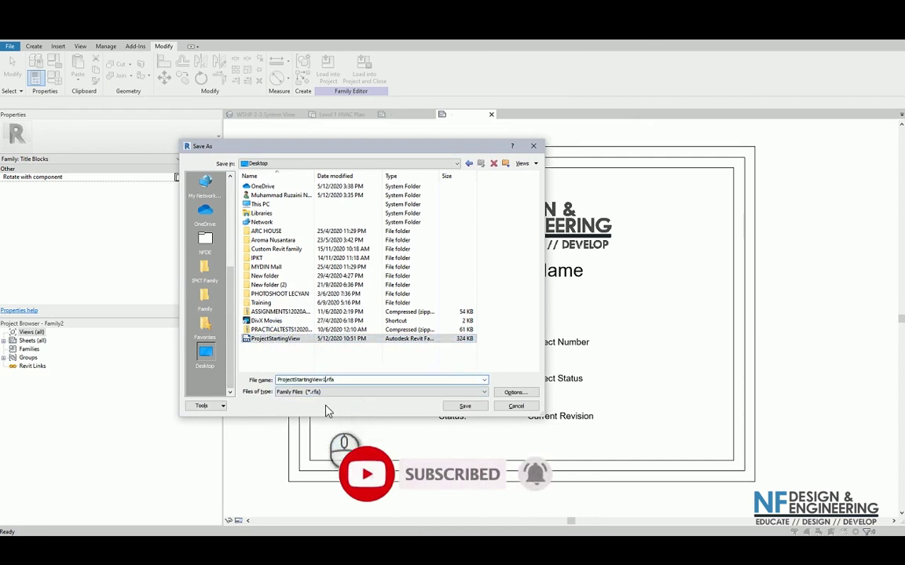
{"action": "type", "text": "1"}
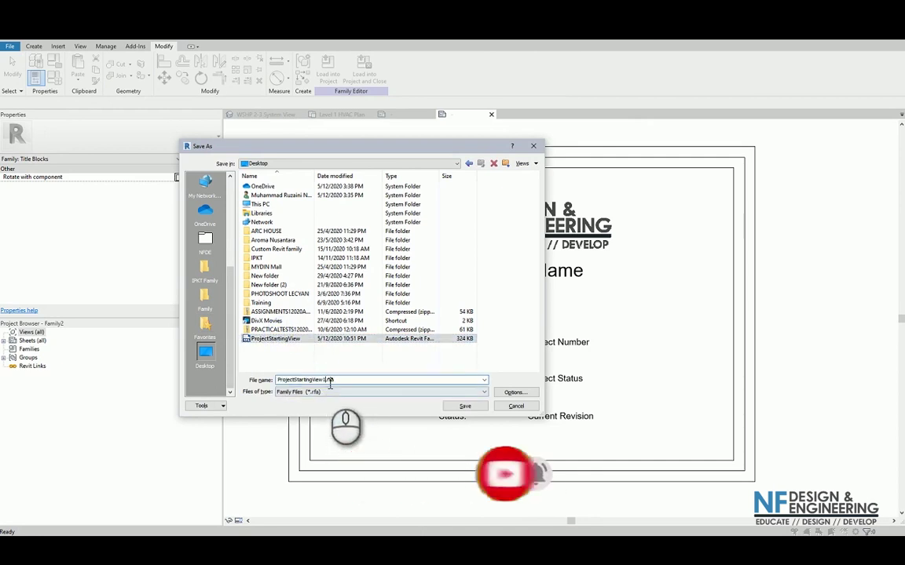
{"action": "left_click", "coordinate": [465, 407]}
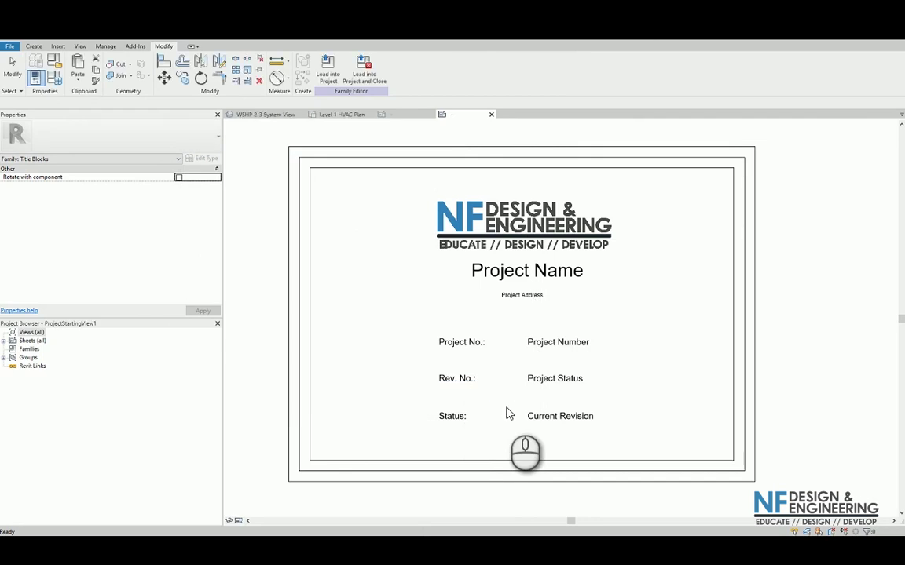
- Load the title block family into the open project rme_advanced_sample_project.rvt
{"action": "left_click", "coordinate": [328, 71]}
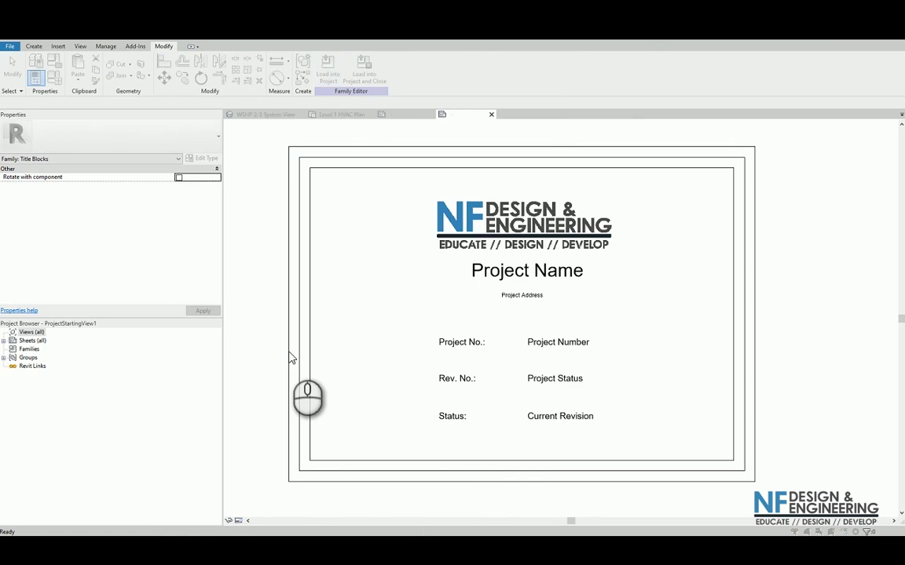
{"action": "left_click_drag", "start_coordinate": [99, 209], "coordinate": [363, 226]}
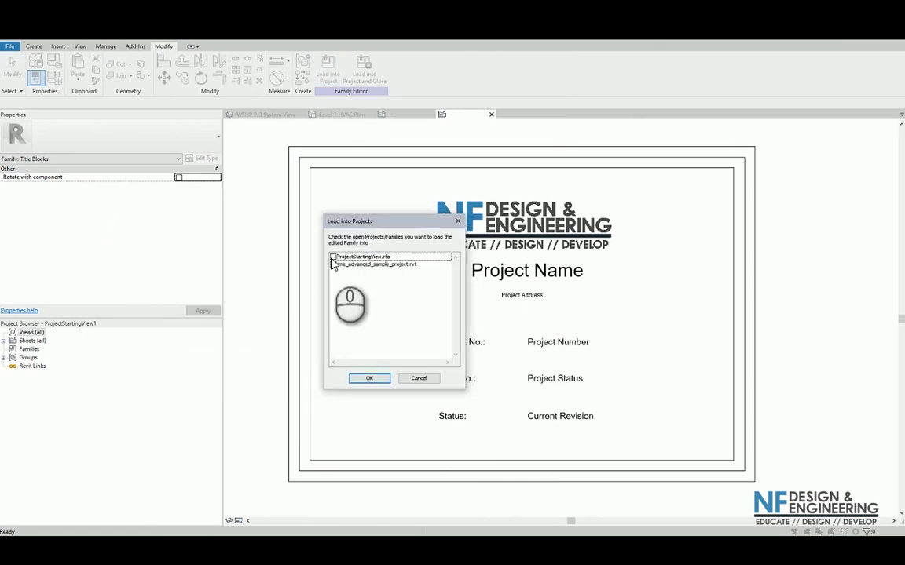
{"action": "left_click", "coordinate": [373, 384]}
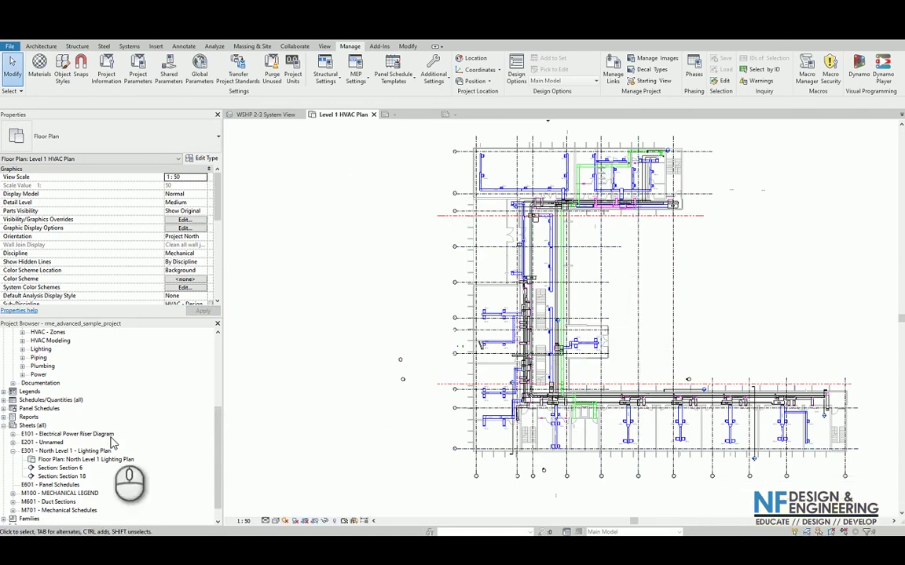
- Create a new sheet in the project using the ProjectStartingView1 title block, without saving the project or loading another family
{"action": "scroll", "coordinate": [17, 519], "scroll_direction": "down", "scroll_amount": 2}
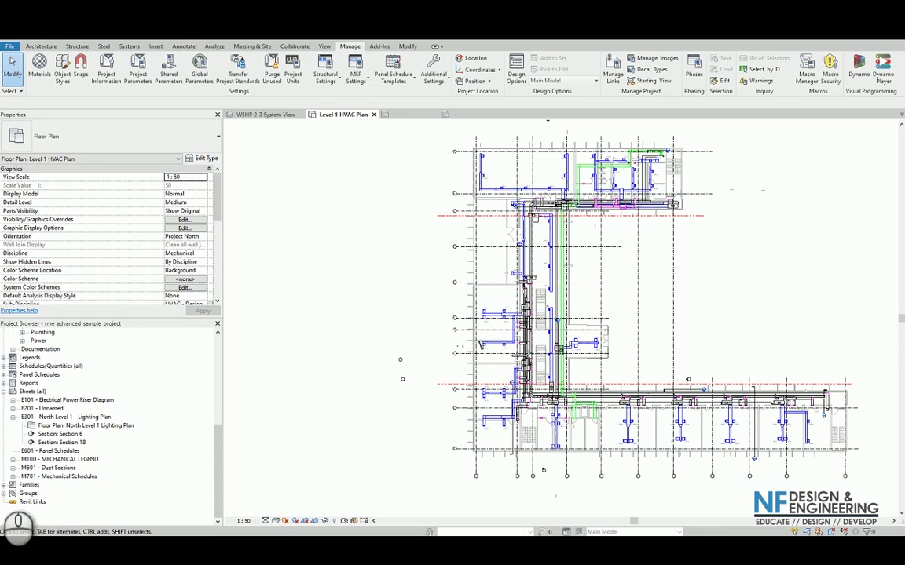
{"action": "left_click", "coordinate": [32, 392]}
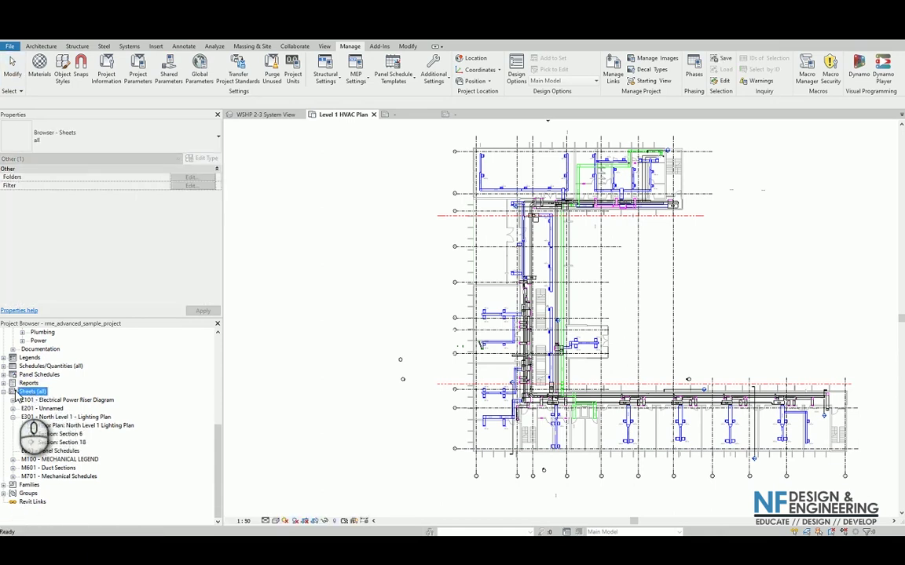
{"action": "scroll", "coordinate": [26, 382], "scroll_direction": "up", "scroll_amount": 2}
{"action": "scroll", "coordinate": [26, 382], "scroll_direction": "up", "scroll_amount": 1}
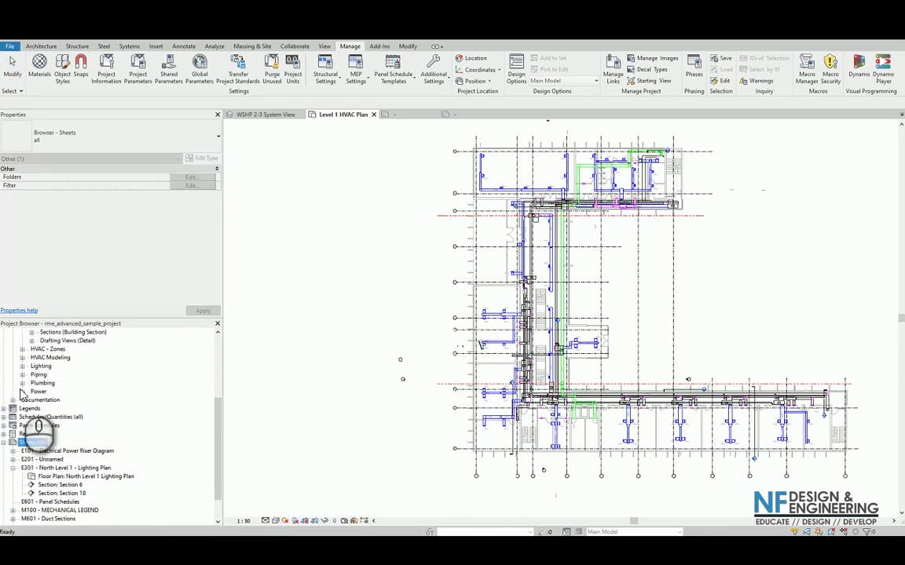
{"action": "right_click", "coordinate": [28, 444]}
{"action": "left_click", "coordinate": [37, 450]}
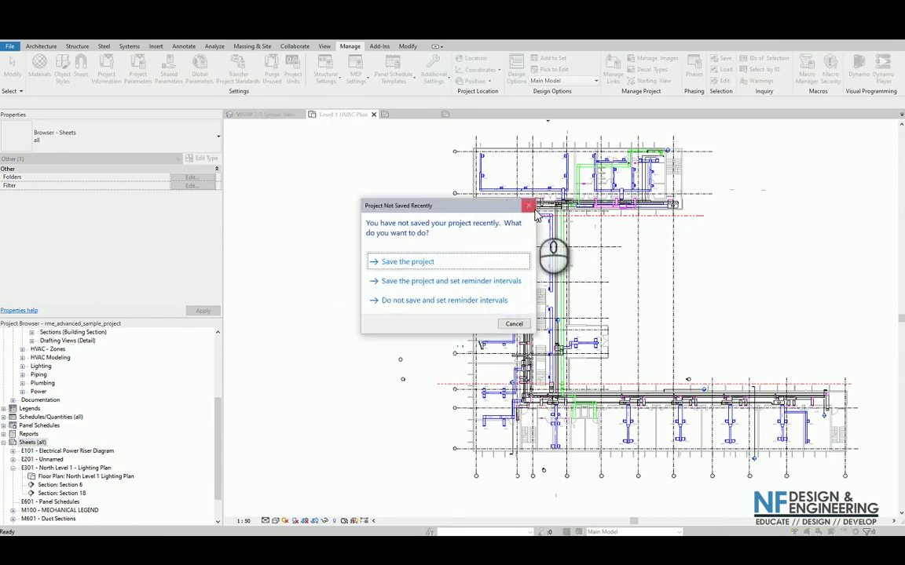
{"action": "left_click", "coordinate": [529, 206]}
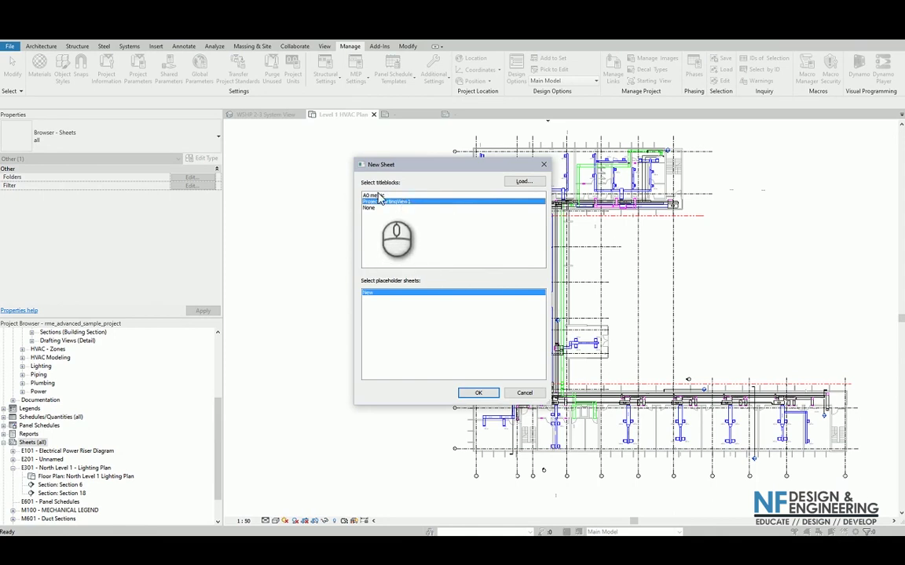
{"action": "left_click", "coordinate": [523, 183]}
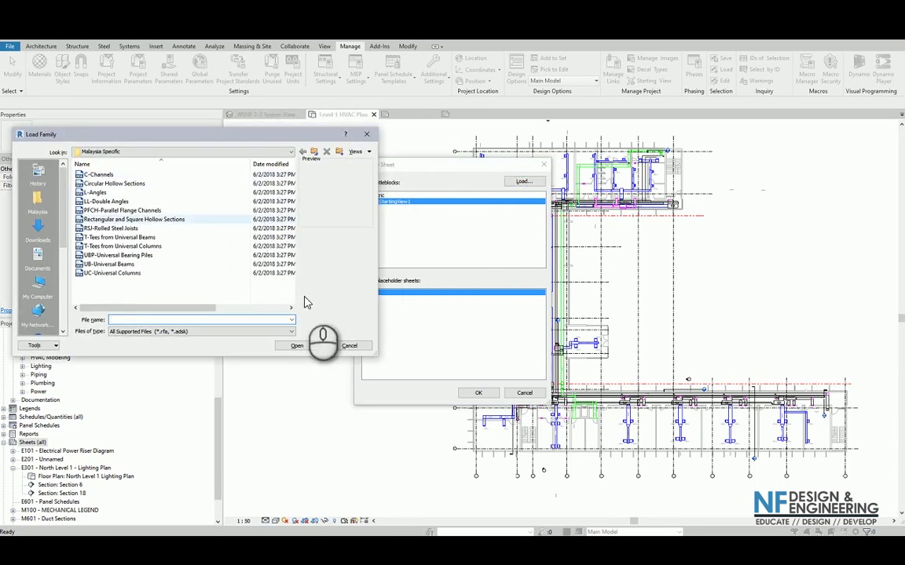
{"action": "left_click", "coordinate": [345, 346]}
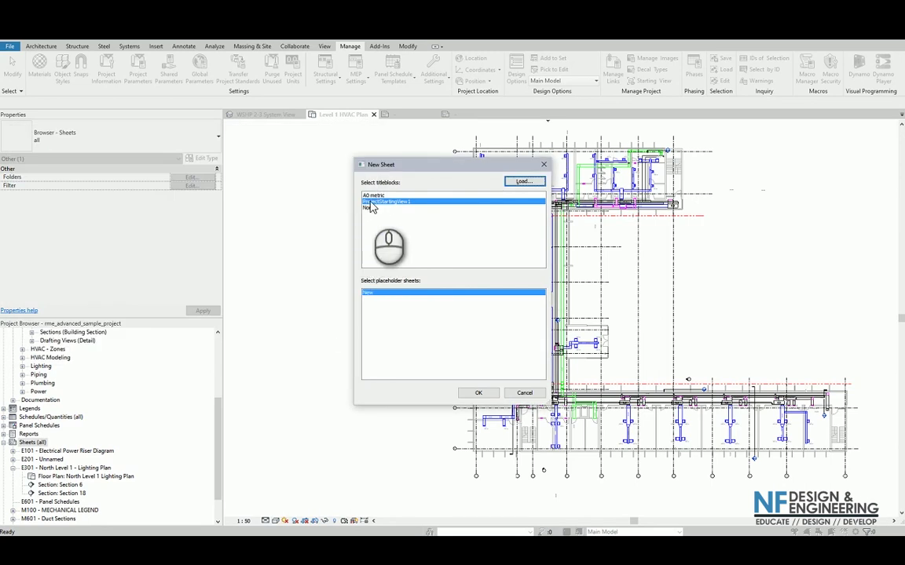
{"action": "left_click", "coordinate": [373, 201]}
{"action": "left_click", "coordinate": [478, 392]}
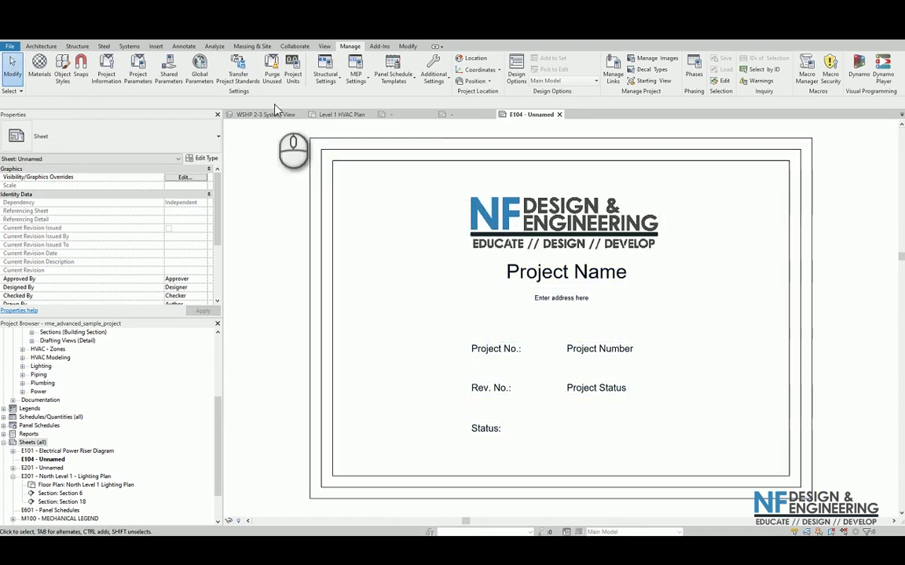
- Rename the new sheet as Starting View
{"action": "scroll", "coordinate": [122, 250], "scroll_direction": "down", "scroll_amount": 4}
{"action": "scroll", "coordinate": [122, 255], "scroll_direction": "up", "scroll_amount": 3}
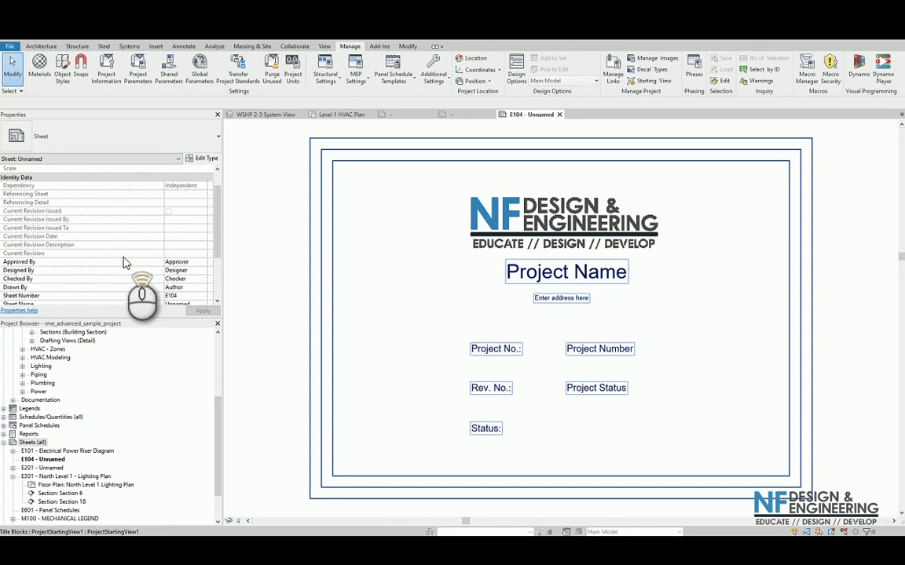
{"action": "scroll", "coordinate": [125, 267], "scroll_direction": "down", "scroll_amount": 4}
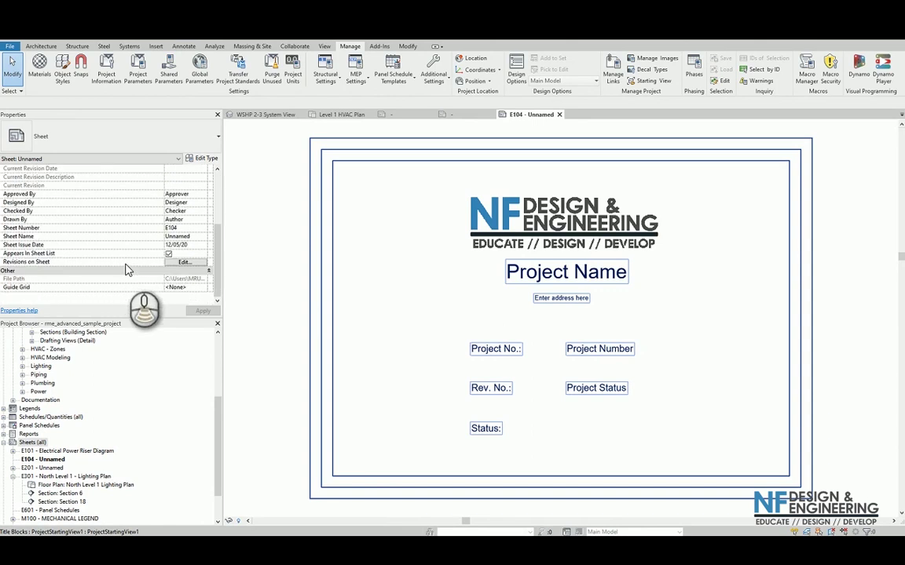
{"action": "left_click", "coordinate": [187, 236]}
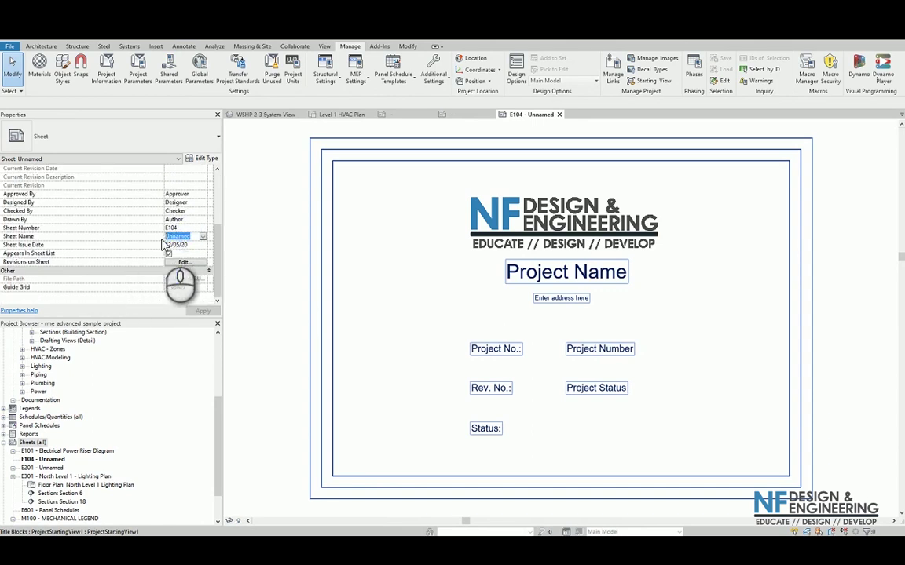
{"action": "type", "text": "Starting View"}
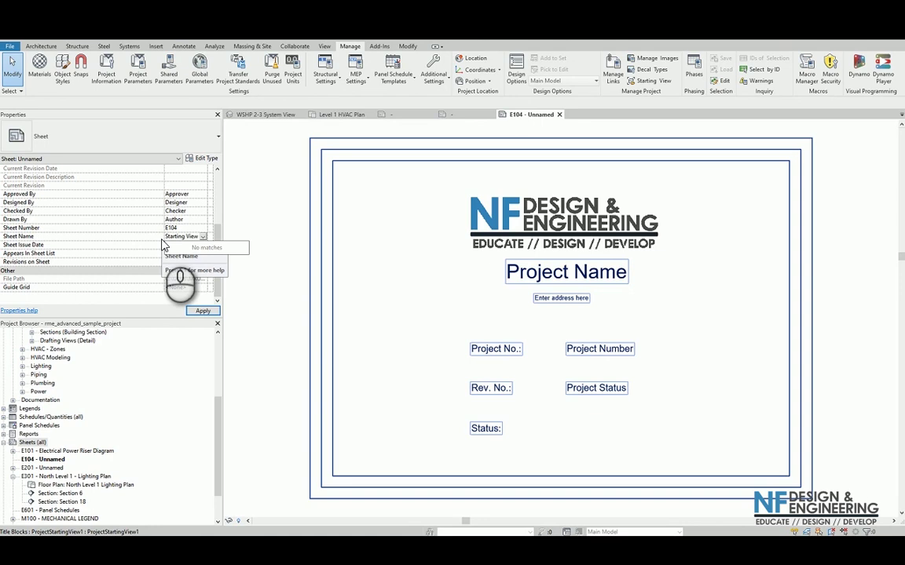
{"action": "left_click", "coordinate": [264, 246]}
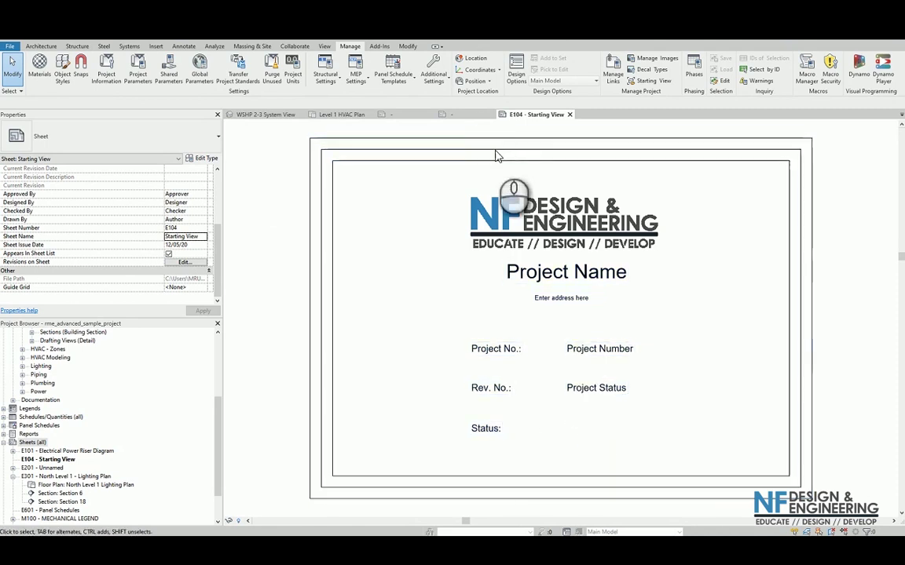
- In the title block family, swap the two labels so Current Revision sits beside Rev. No. and Project Status beside Status
{"action": "left_click", "coordinate": [478, 115]}
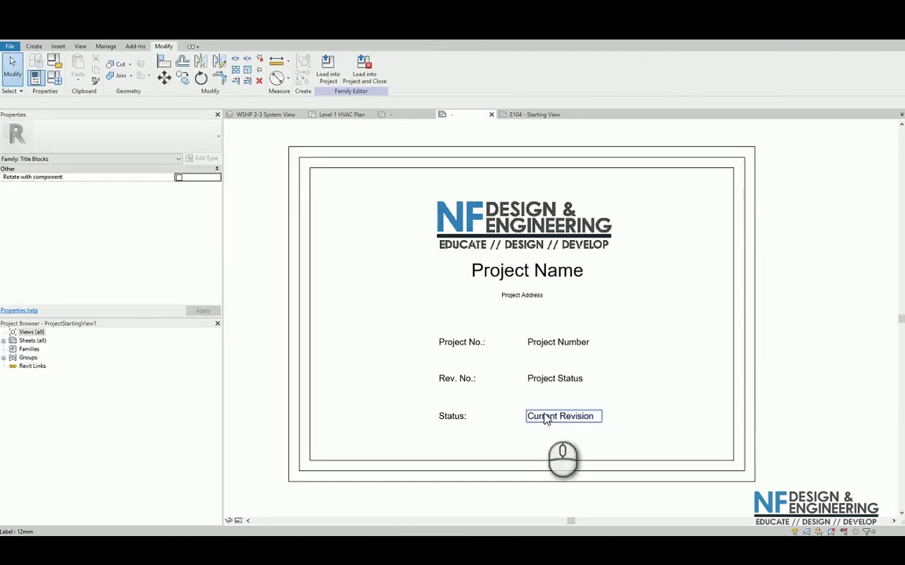
{"action": "left_click", "coordinate": [533, 382]}
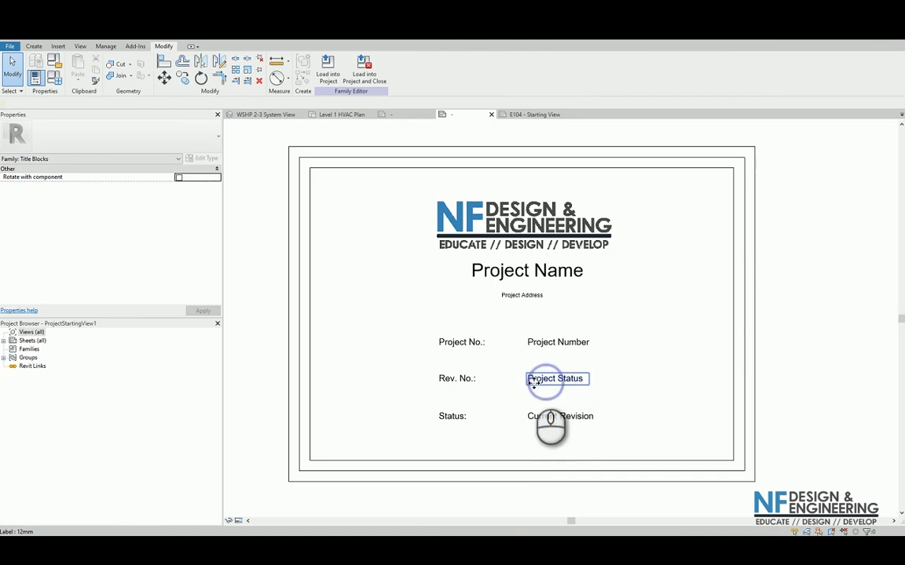
{"action": "mouse_move", "coordinate": [542, 373]}
{"action": "left_mouse_down"}
{"action": "mouse_move", "coordinate": [531, 439]}
{"action": "mouse_move", "coordinate": [540, 424]}
{"action": "mouse_move", "coordinate": [534, 380]}
{"action": "left_mouse_up"}
{"action": "left_click", "coordinate": [537, 419]}
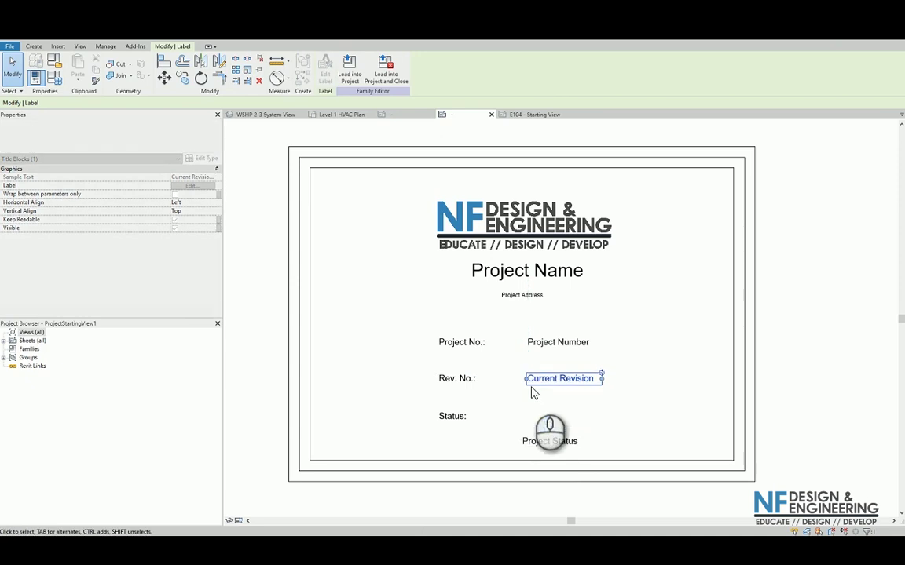
{"action": "left_click", "coordinate": [541, 442]}
{"action": "left_click_drag", "start_coordinate": [543, 441], "coordinate": [545, 417]}
{"action": "left_click", "coordinate": [635, 336]}
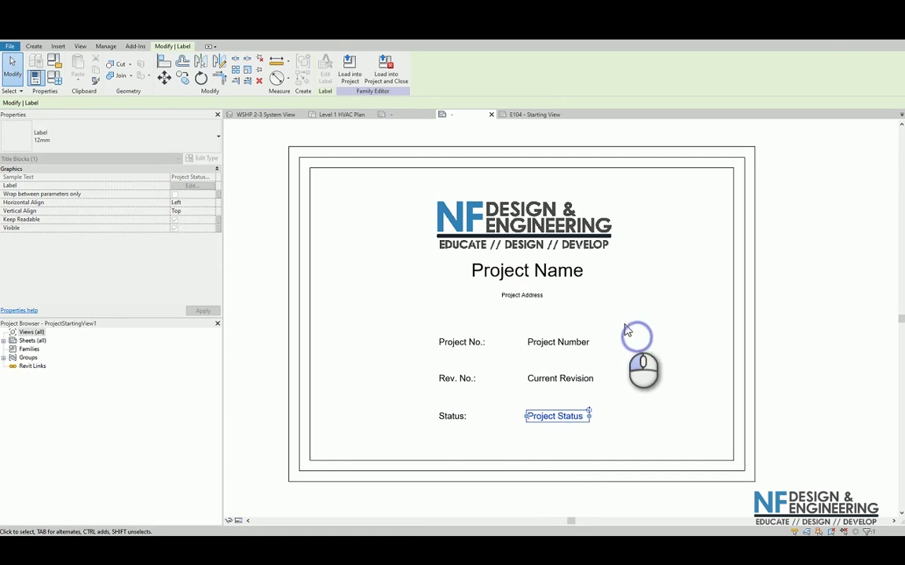
- Reload the title block into rme_advanced_sample_project.rvt, overwriting the existing version and its parameter values, and open the E104 Starting View sheet
{"action": "left_click", "coordinate": [320, 68]}
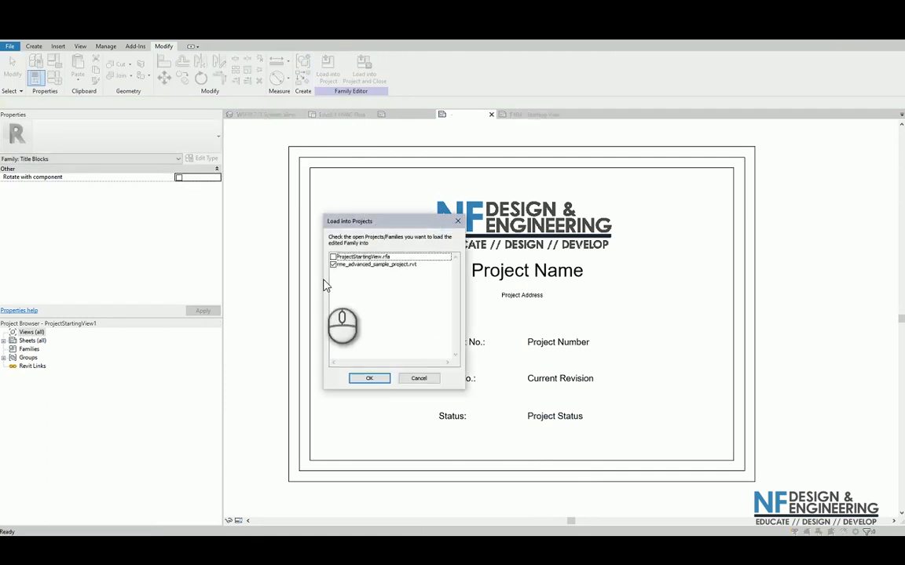
{"action": "left_click", "coordinate": [369, 380]}
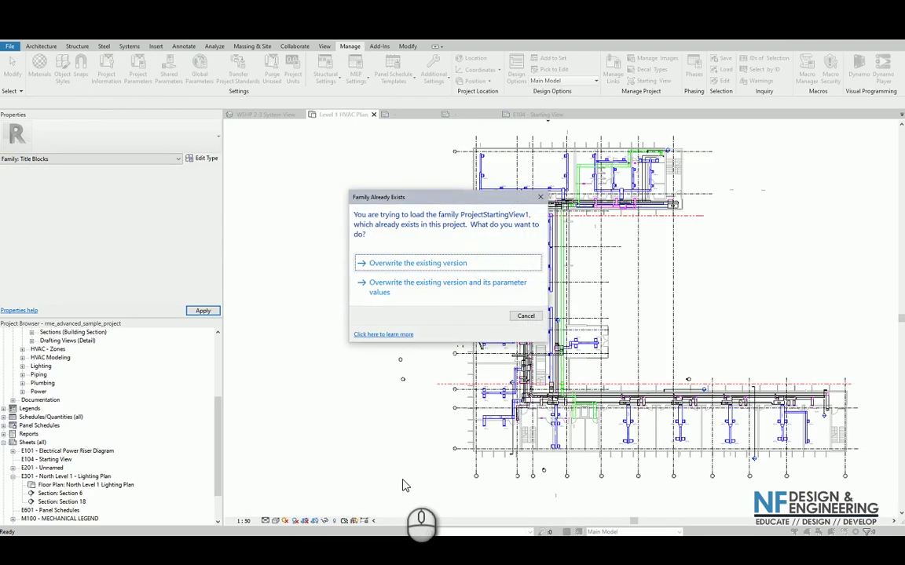
{"action": "left_click", "coordinate": [395, 292]}
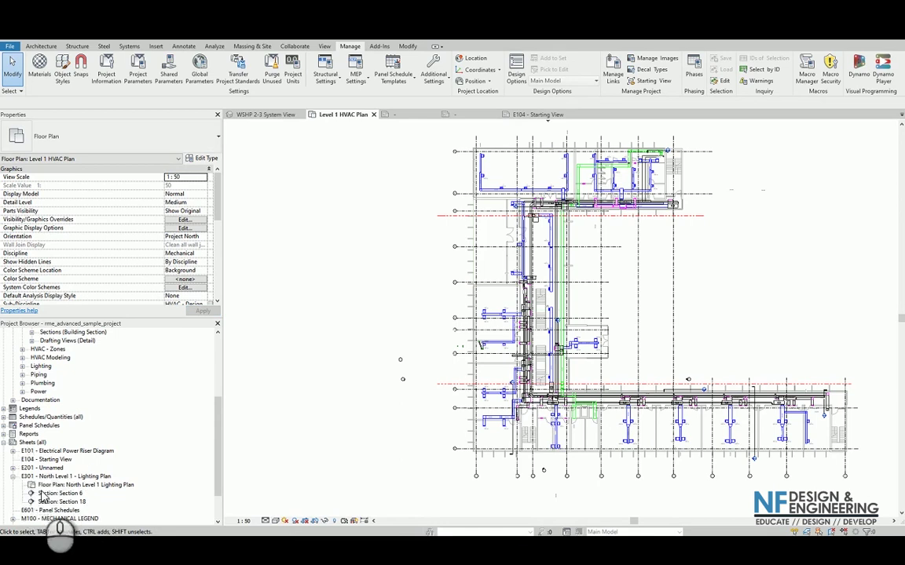
{"action": "scroll", "coordinate": [40, 471], "scroll_direction": "down", "scroll_amount": 2}
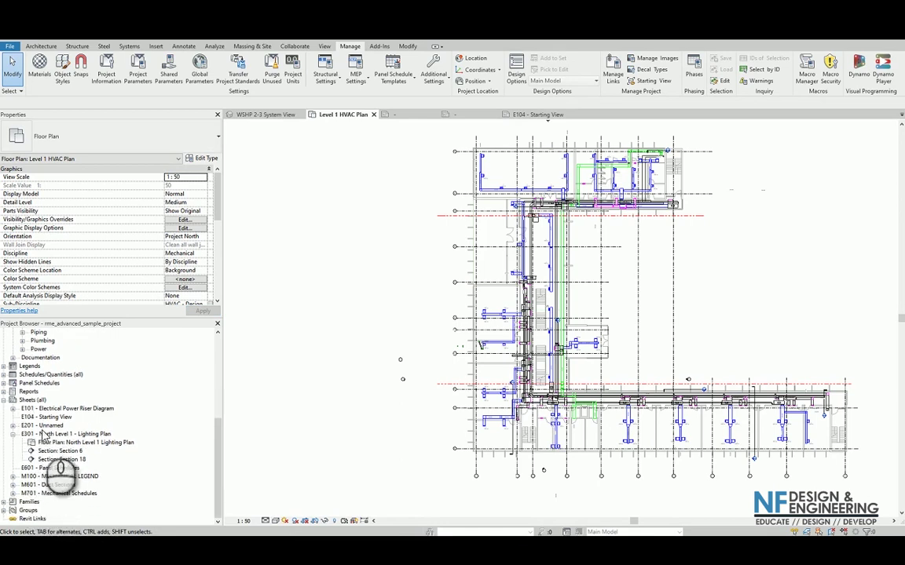
{"action": "double_click", "coordinate": [43, 417]}
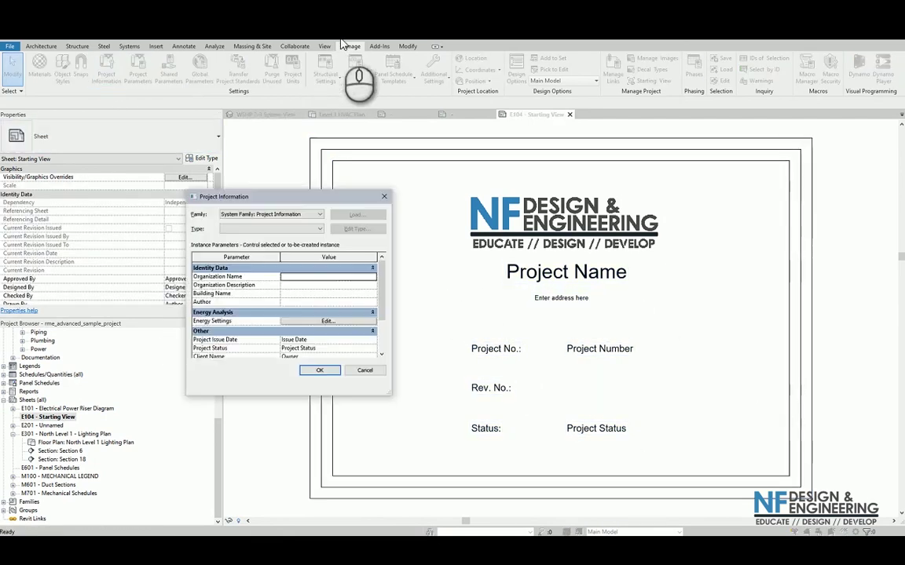
- Set the project name to Knowledge & Technical Centre in the project information
{"action": "left_click", "coordinate": [384, 193]}
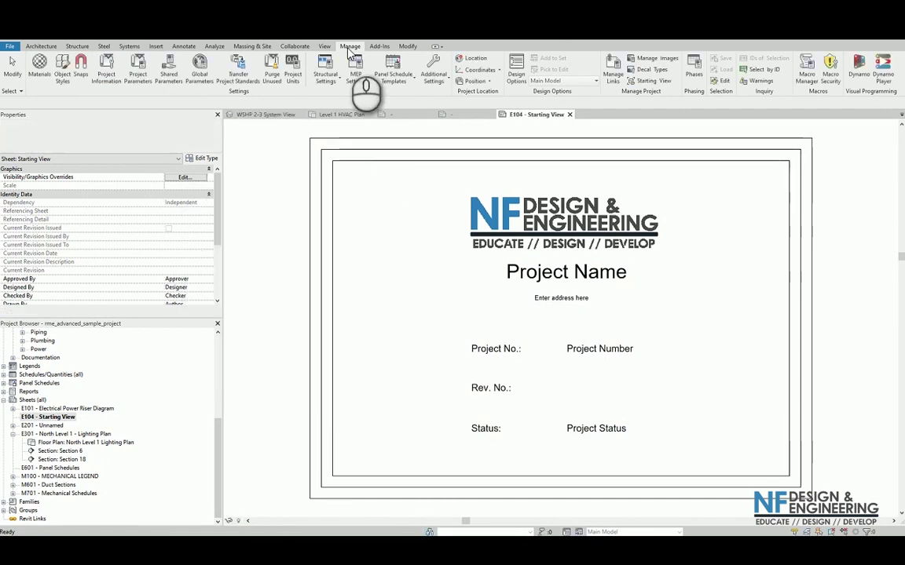
{"action": "left_click", "coordinate": [103, 82]}
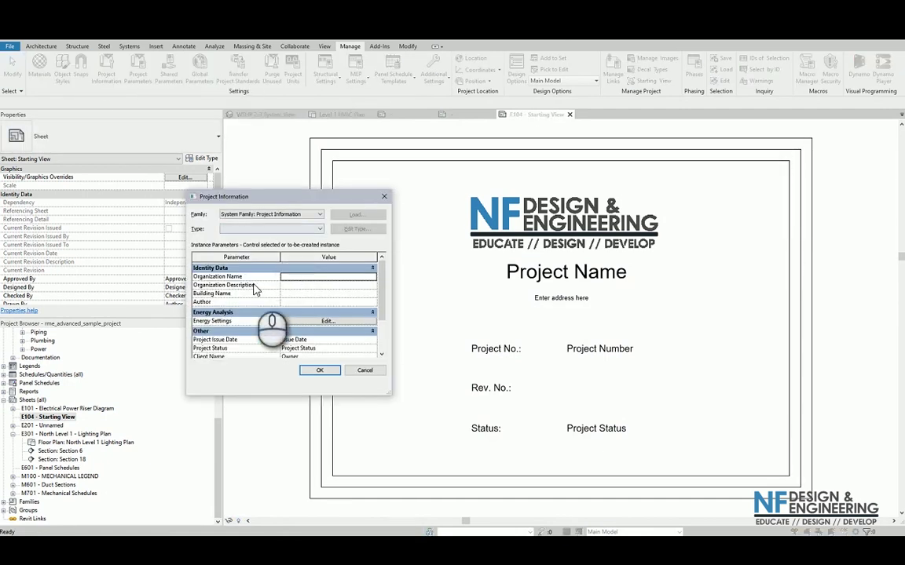
{"action": "scroll", "coordinate": [290, 283], "scroll_direction": "down", "scroll_amount": 3}
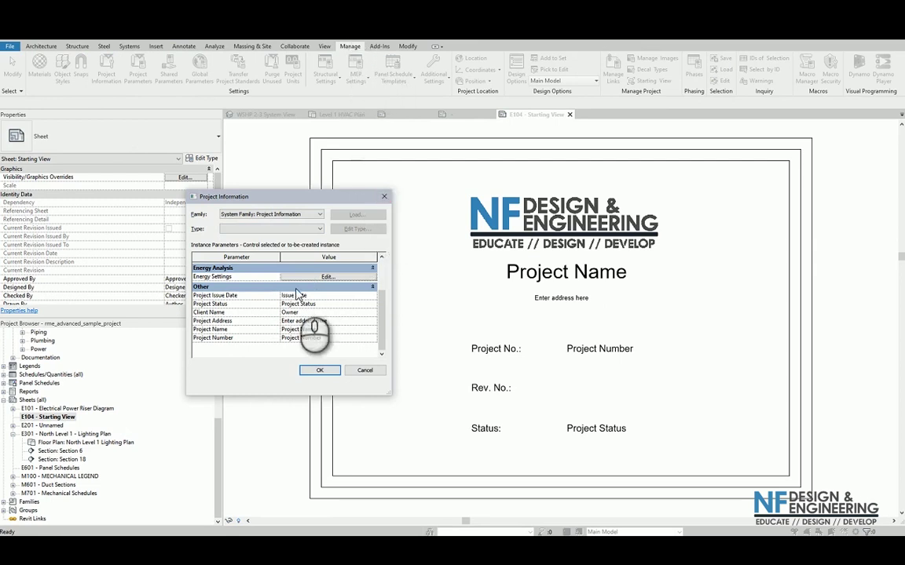
{"action": "left_click", "coordinate": [290, 329]}
{"action": "left_click_drag", "start_coordinate": [320, 329], "coordinate": [263, 329]}
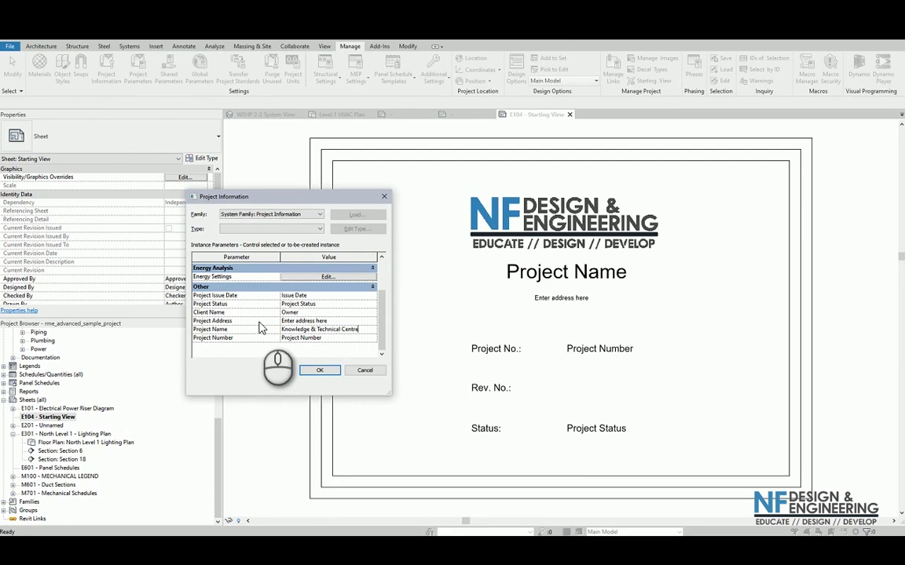
- Complete the project information with the project address, status DETAILED DESIGN (DD) and project number 001
{"action": "left_click", "coordinate": [330, 325]}
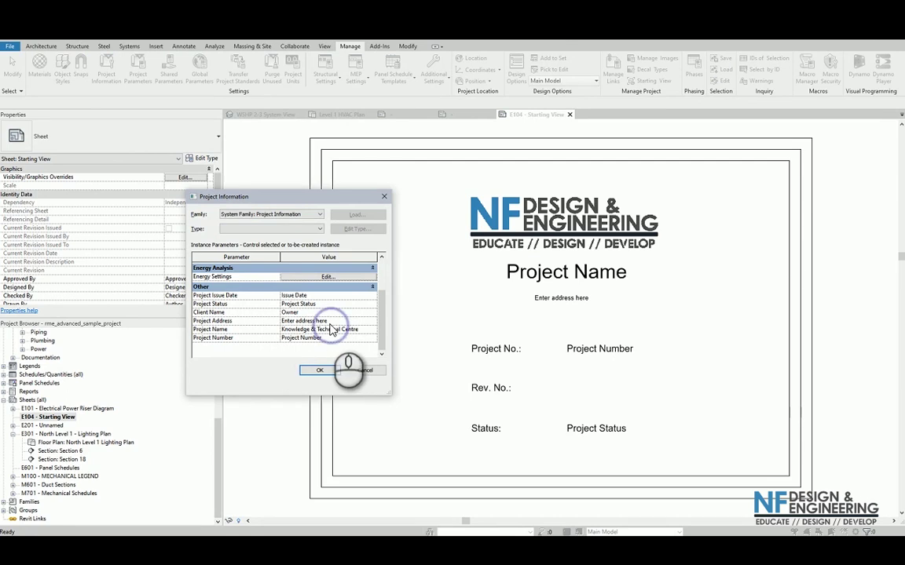
{"action": "left_click_drag", "start_coordinate": [326, 322], "coordinate": [274, 318]}
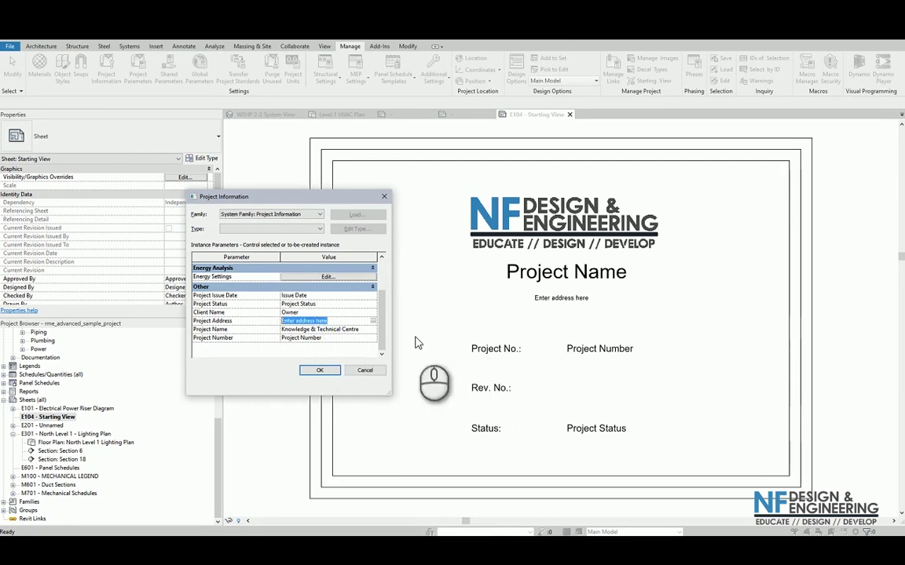
{"action": "left_click", "coordinate": [373, 322]}
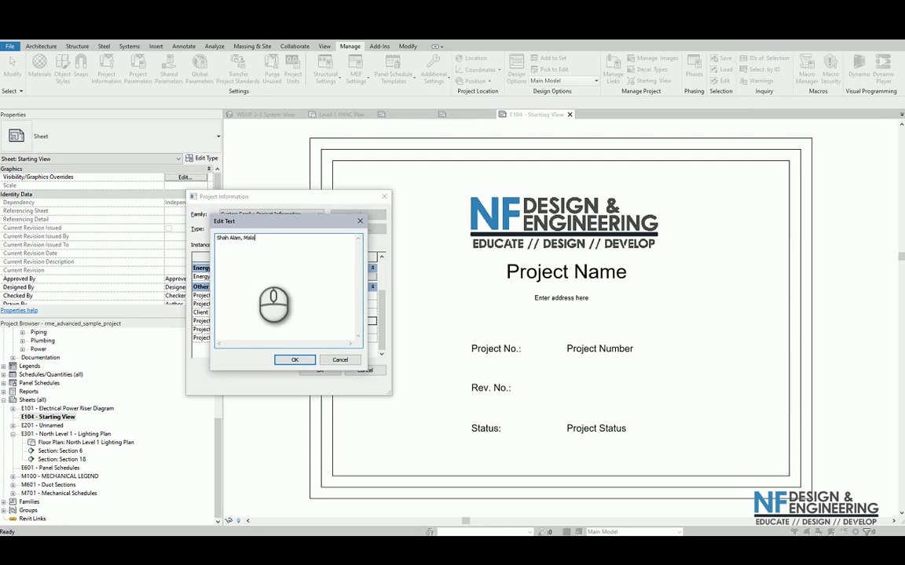
{"action": "left_click", "coordinate": [292, 360]}
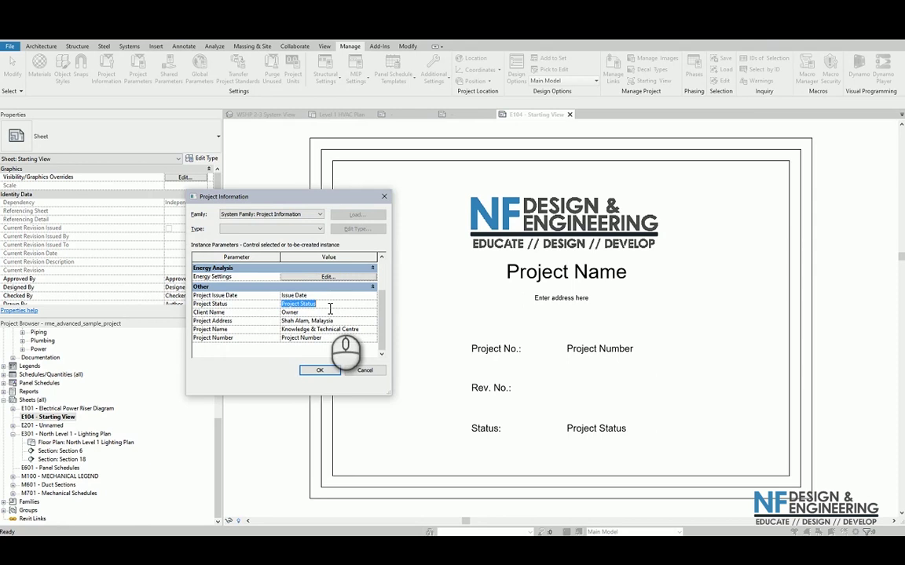
{"action": "type", "text": "DETAILED DESIGN (DD"}
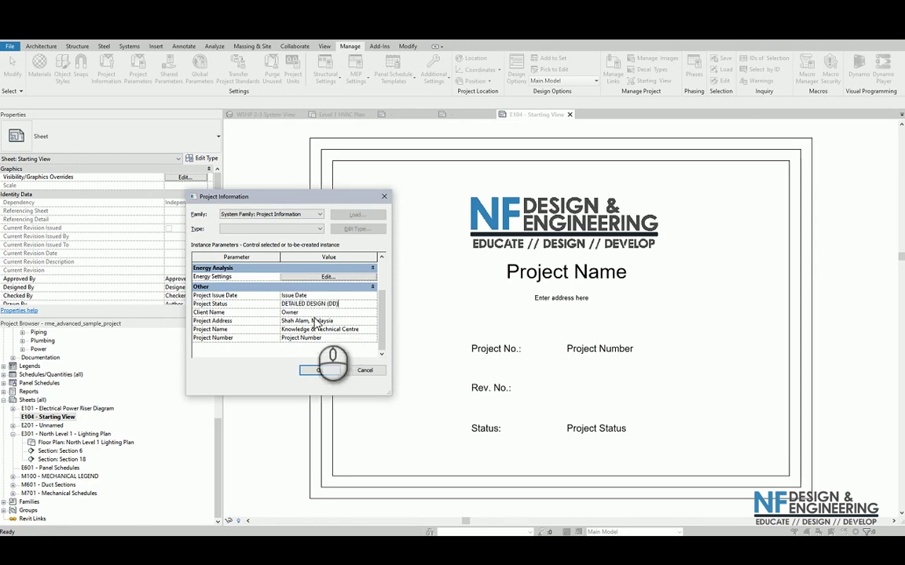
{"action": "left_click", "coordinate": [329, 371]}
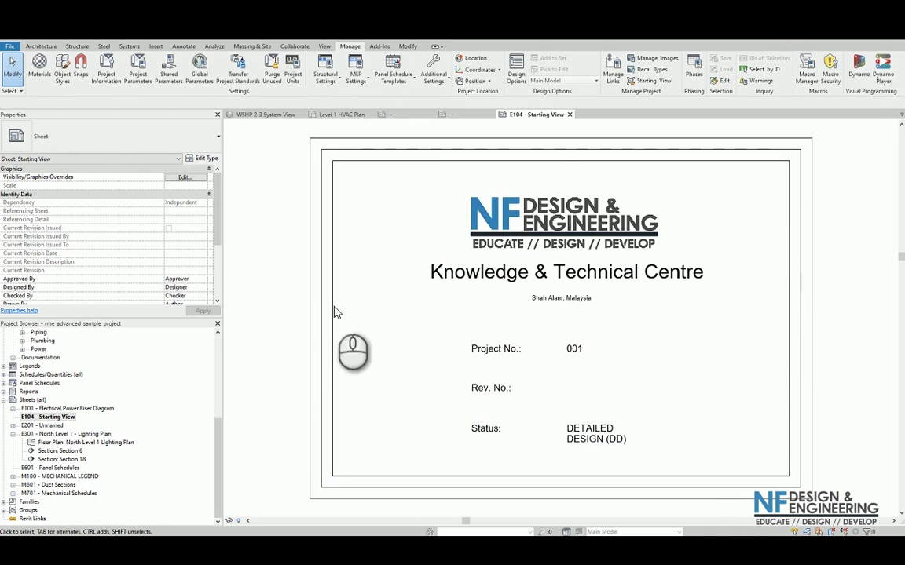
- Examine the title block's and the Starting View sheet's properties for the parameter that feeds the Rev. No. label
{"action": "left_click", "coordinate": [495, 401]}
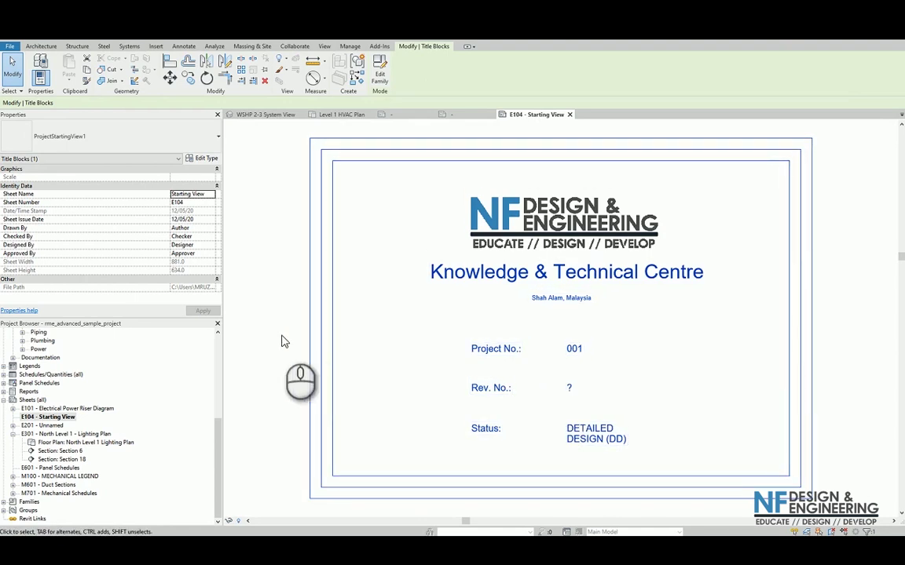
{"action": "left_click", "coordinate": [249, 323]}
{"action": "scroll", "coordinate": [181, 291], "scroll_direction": "down", "scroll_amount": 5}
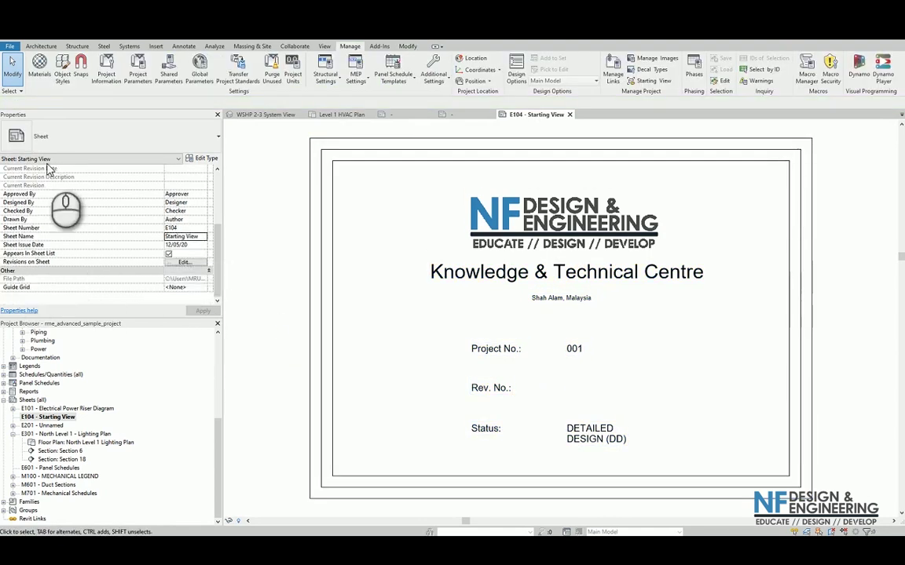
{"action": "scroll", "coordinate": [47, 189], "scroll_direction": "up", "scroll_amount": 5}
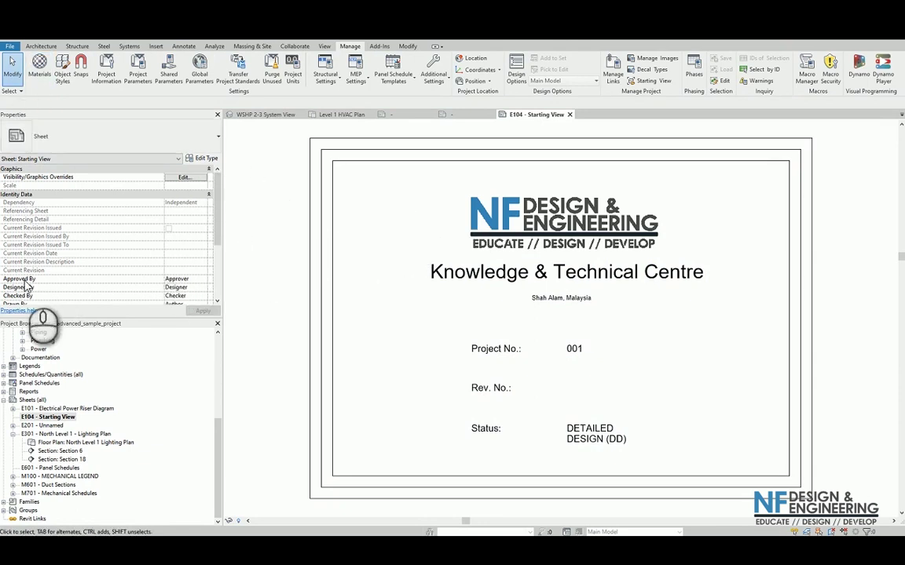
- Check which revisions are available for the Starting View sheet and whether they are shown in its revision schedule
{"action": "scroll", "coordinate": [33, 292], "scroll_direction": "down", "scroll_amount": 3}
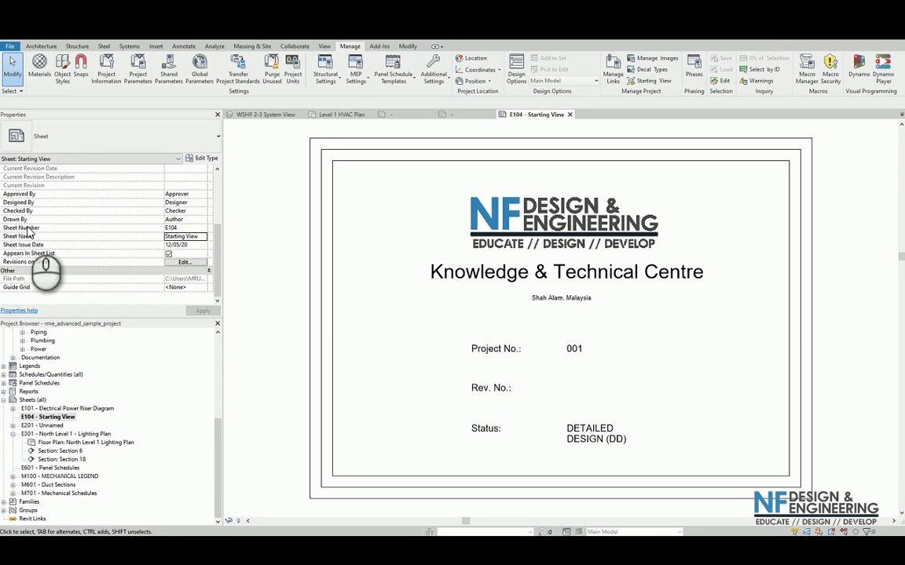
{"action": "left_click", "coordinate": [183, 264]}
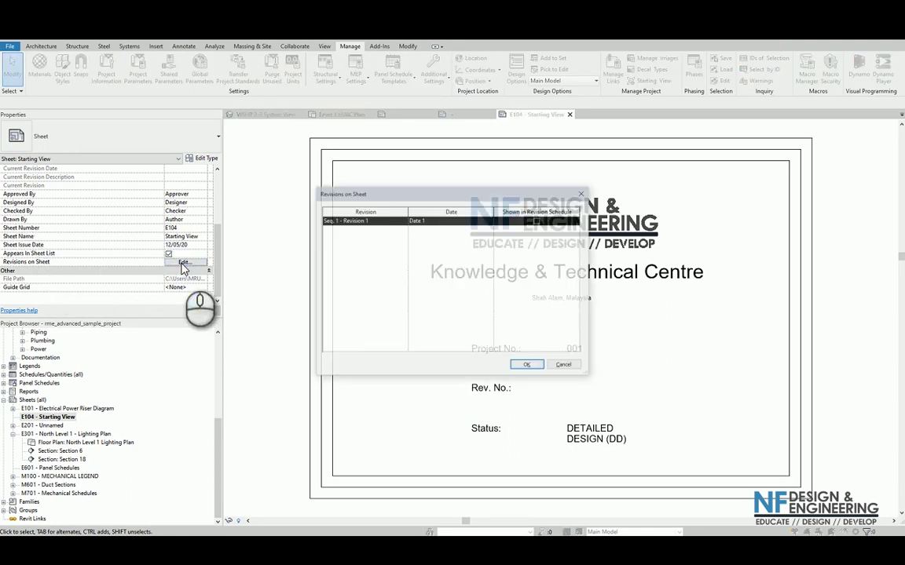
{"action": "left_click", "coordinate": [432, 221]}
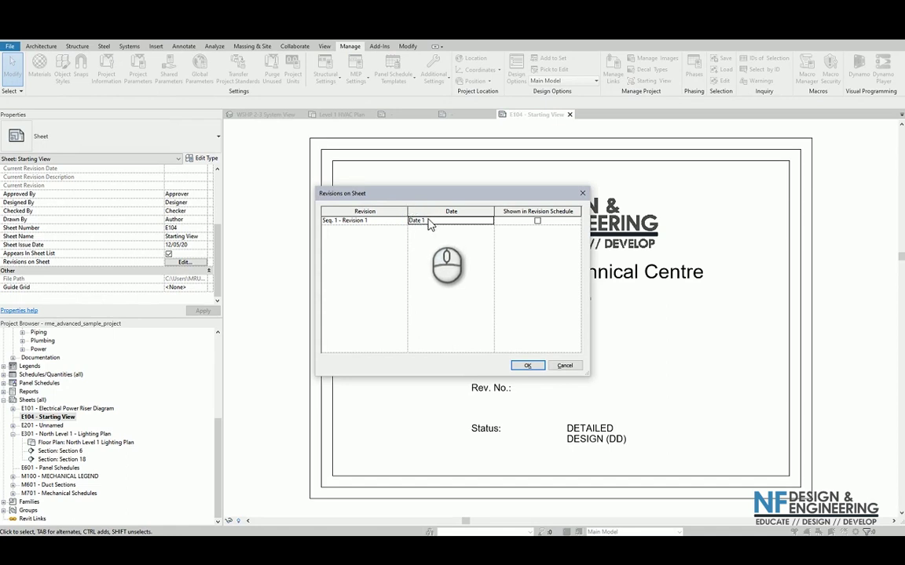
{"action": "left_click", "coordinate": [565, 366]}
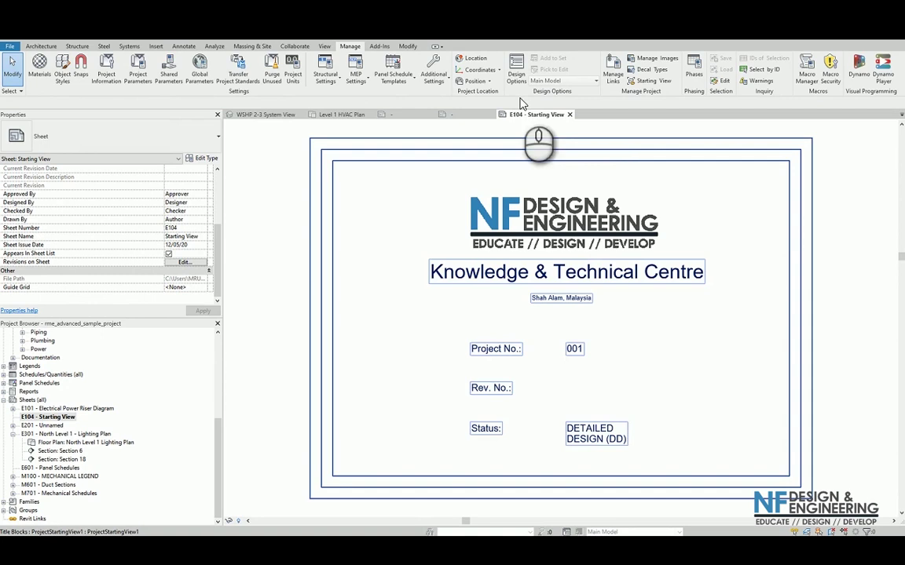
- Set the date of Revision 1 to 20201205 in the project's sheet issues and mark the revision as issued
{"action": "left_click", "coordinate": [324, 45]}
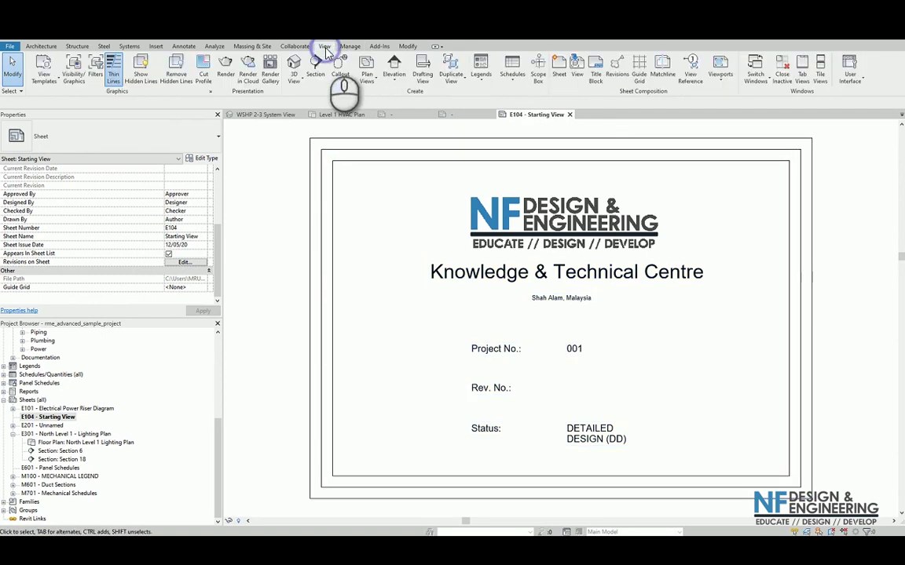
{"action": "left_click", "coordinate": [619, 73]}
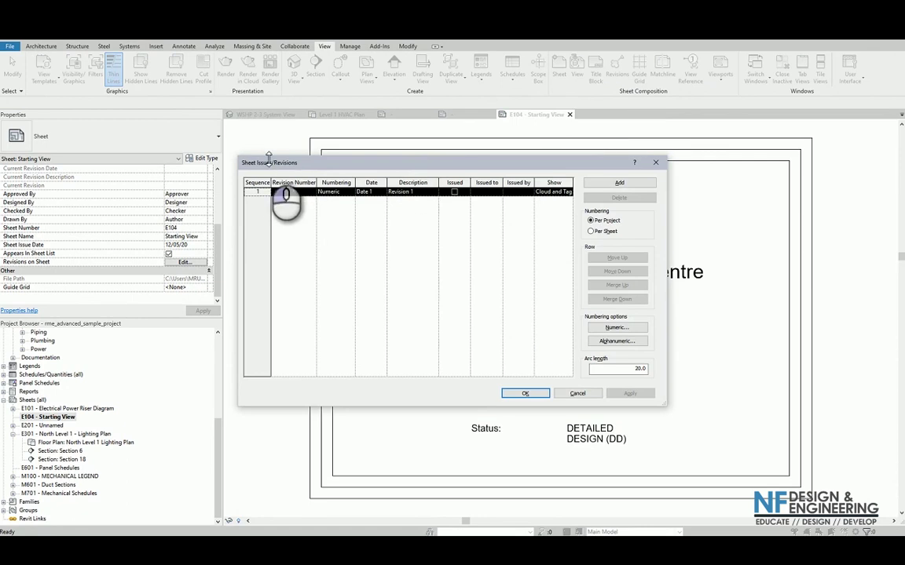
{"action": "left_click_drag", "start_coordinate": [269, 160], "coordinate": [217, 138]}
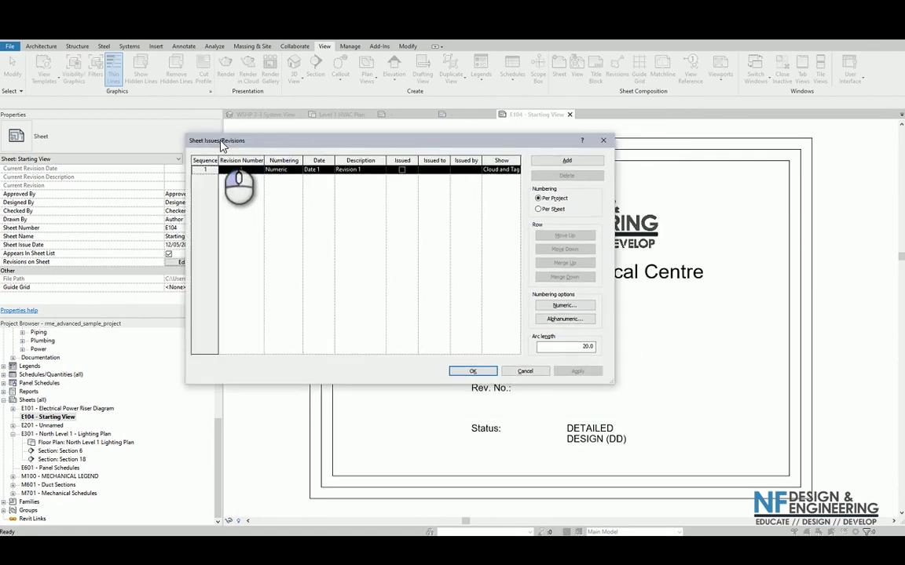
{"action": "left_click", "coordinate": [326, 172]}
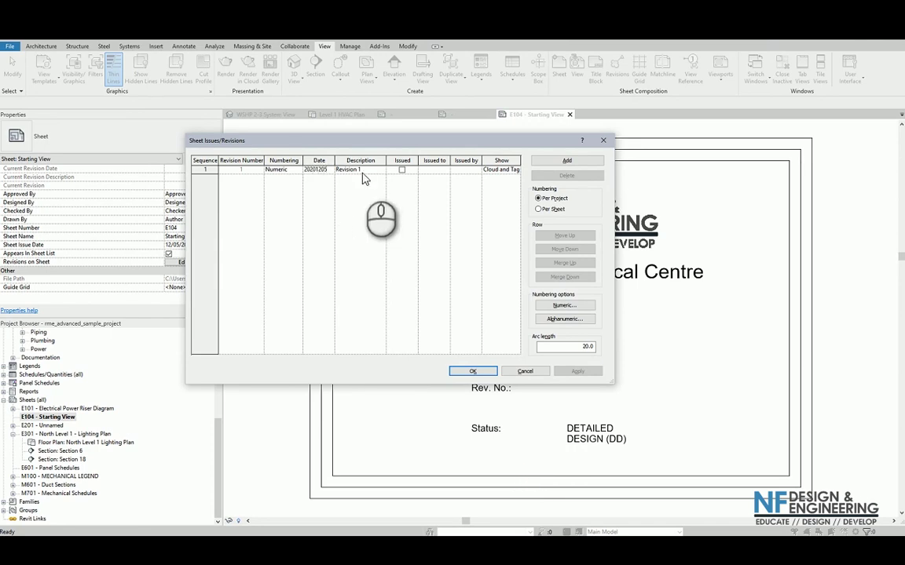
{"action": "left_click", "coordinate": [401, 170]}
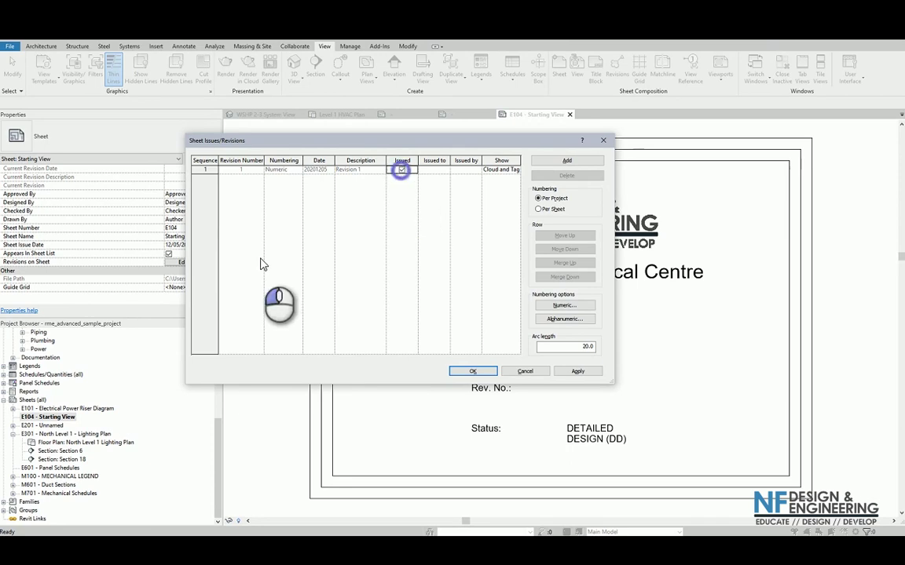
- Switch the revision numbering scheme to Per Sheet, accept the numbering change and apply the sheet issue settings
{"action": "left_click", "coordinate": [538, 210]}
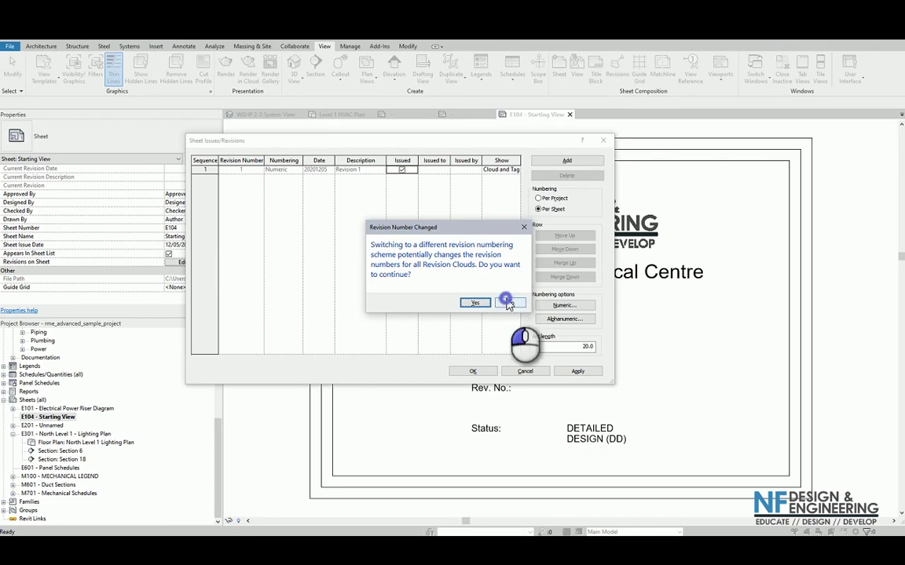
{"action": "left_click", "coordinate": [507, 304]}
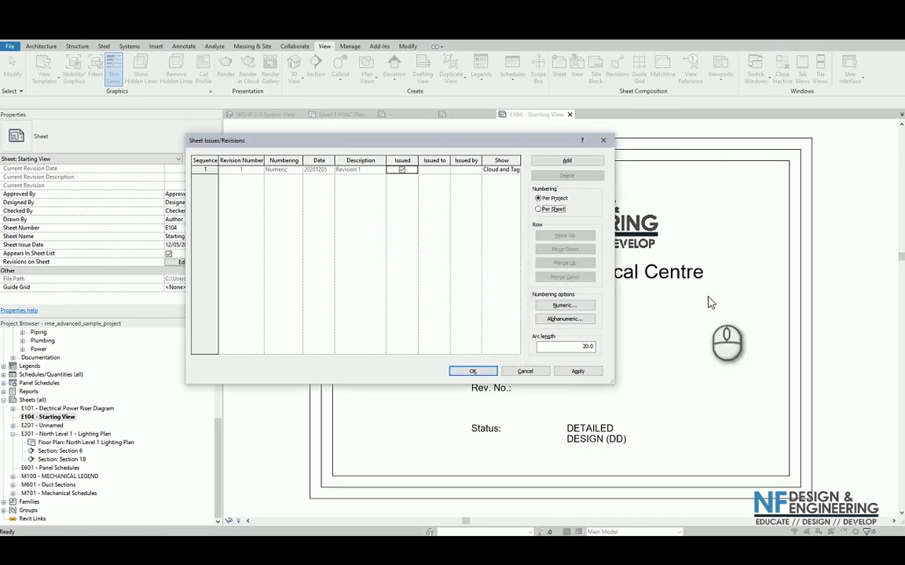
{"action": "left_click", "coordinate": [471, 373]}
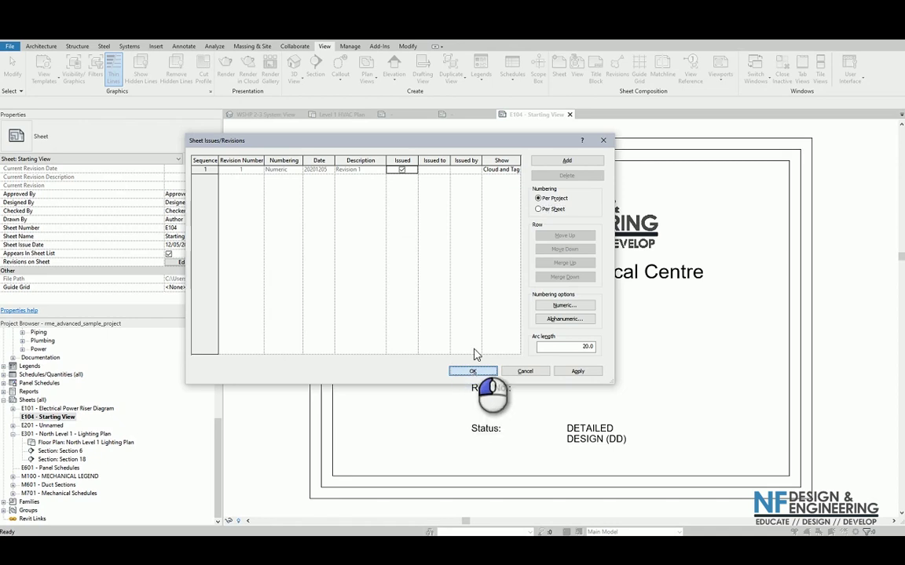
{"action": "left_click", "coordinate": [538, 209]}
{"action": "left_click", "coordinate": [472, 304]}
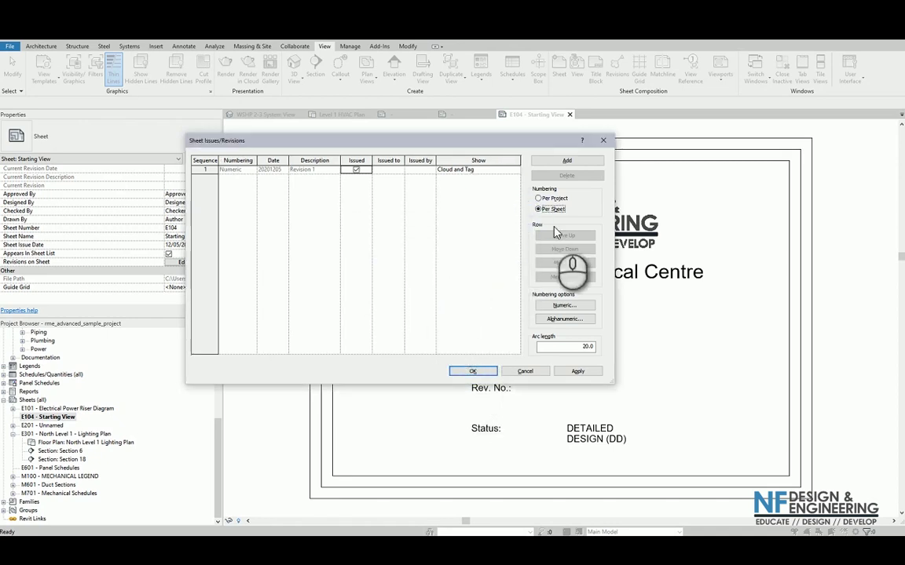
{"action": "left_click", "coordinate": [474, 372]}
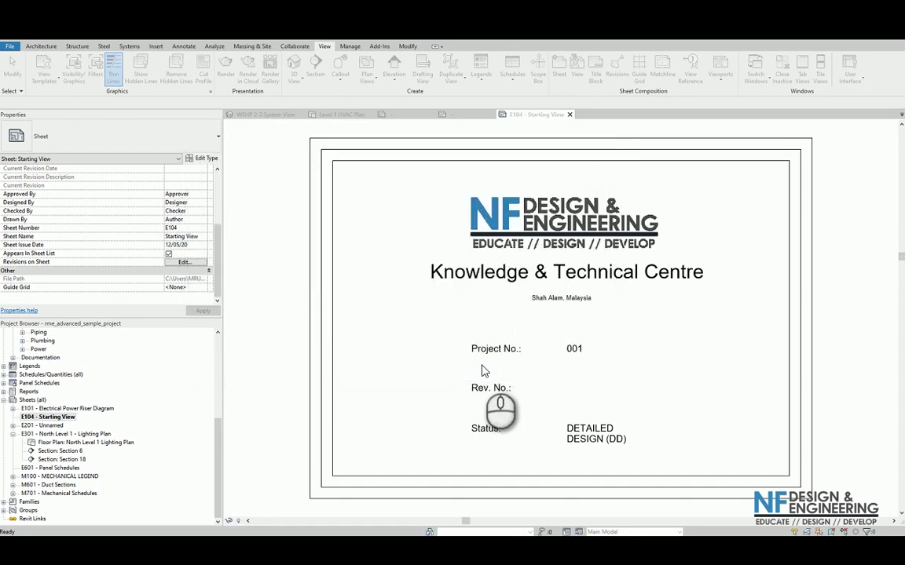
- Show the issued Revision 1 in the revision schedule of the Starting View sheet
{"action": "left_click", "coordinate": [477, 365]}
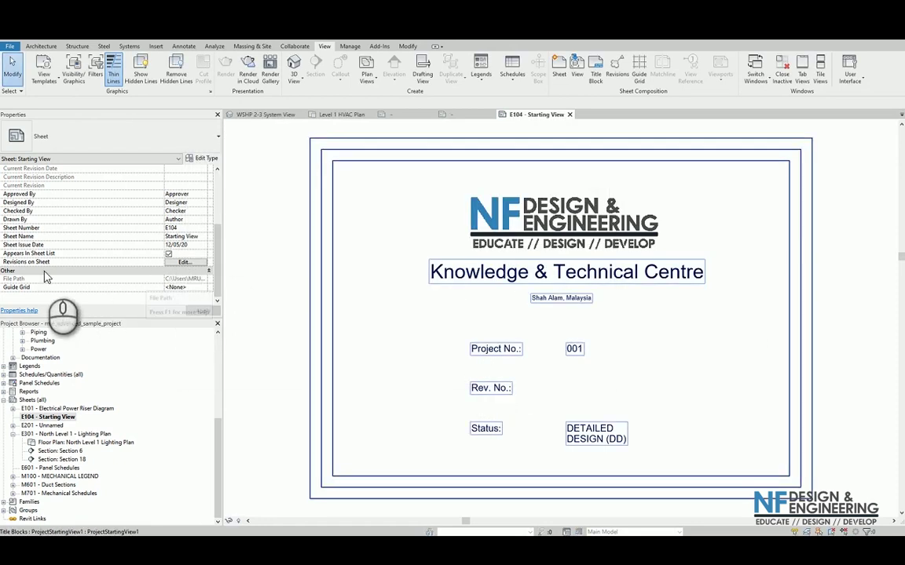
{"action": "left_click", "coordinate": [179, 265]}
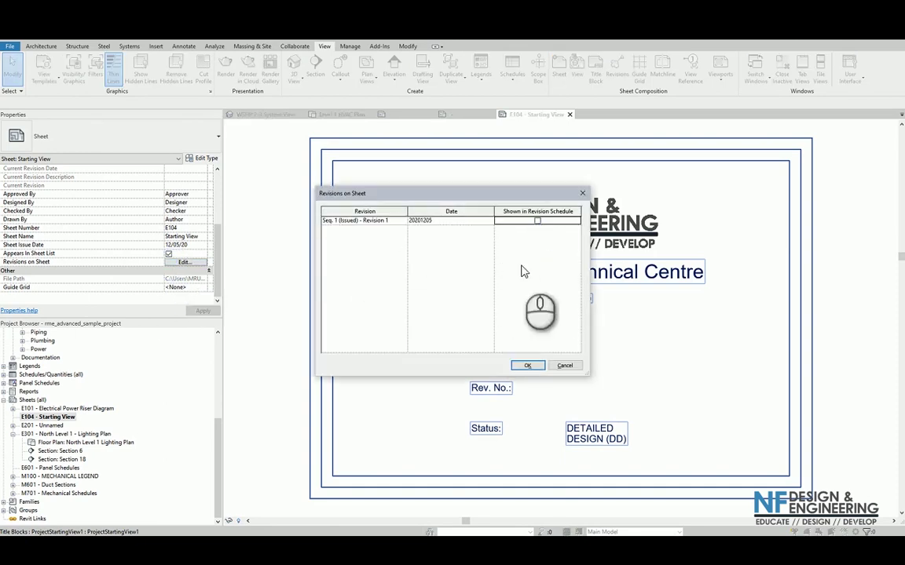
{"action": "left_click", "coordinate": [537, 223]}
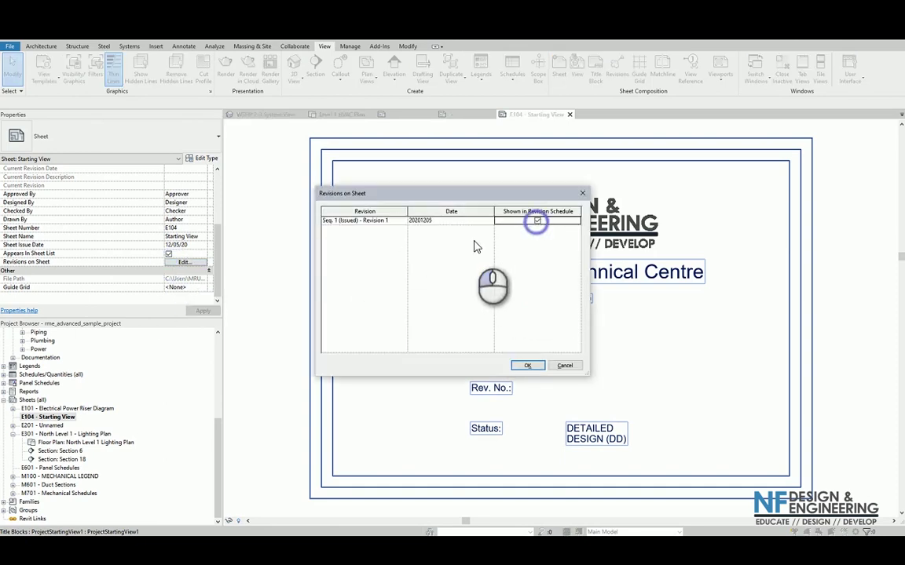
{"action": "left_click", "coordinate": [521, 366]}
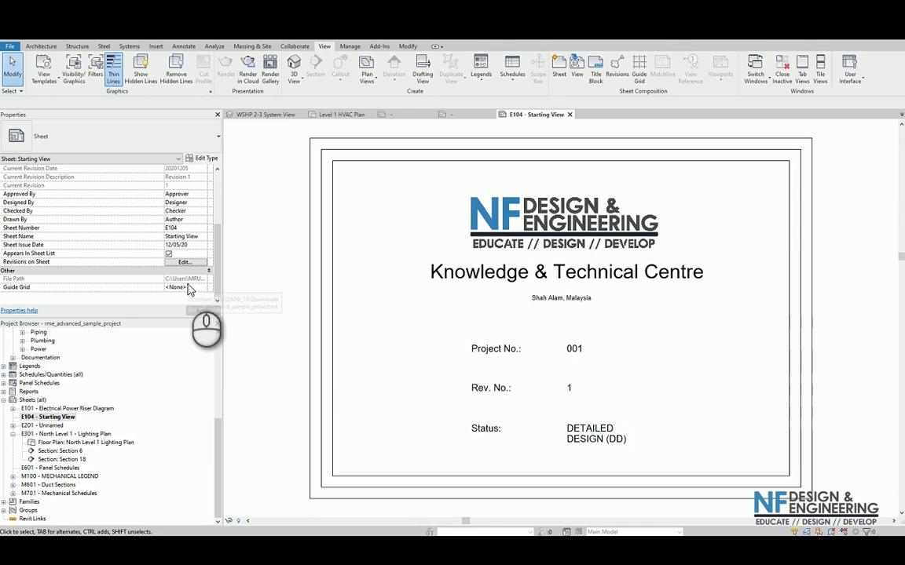
{"action": "left_click", "coordinate": [186, 262]}
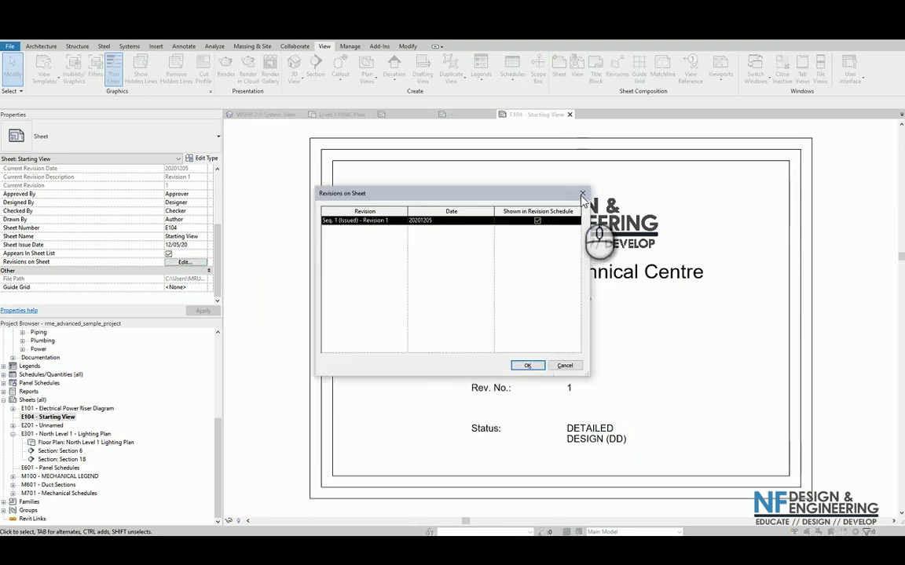
{"action": "left_click", "coordinate": [582, 194]}
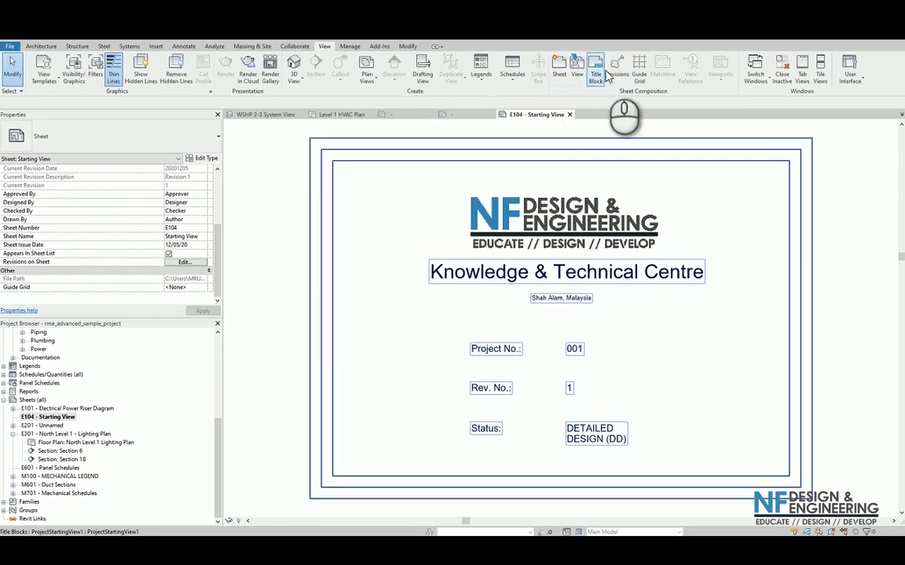
{"action": "left_click", "coordinate": [610, 74]}
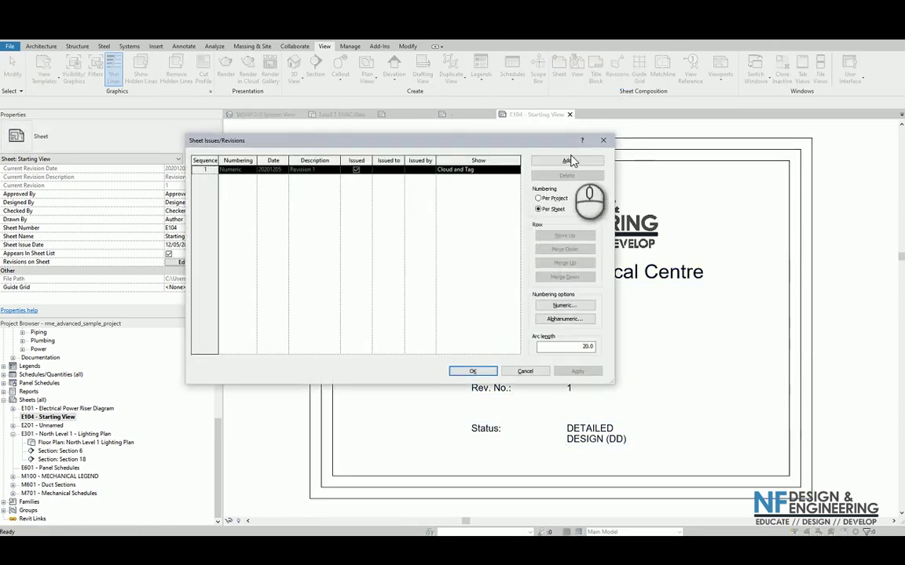
{"action": "left_click", "coordinate": [569, 161]}
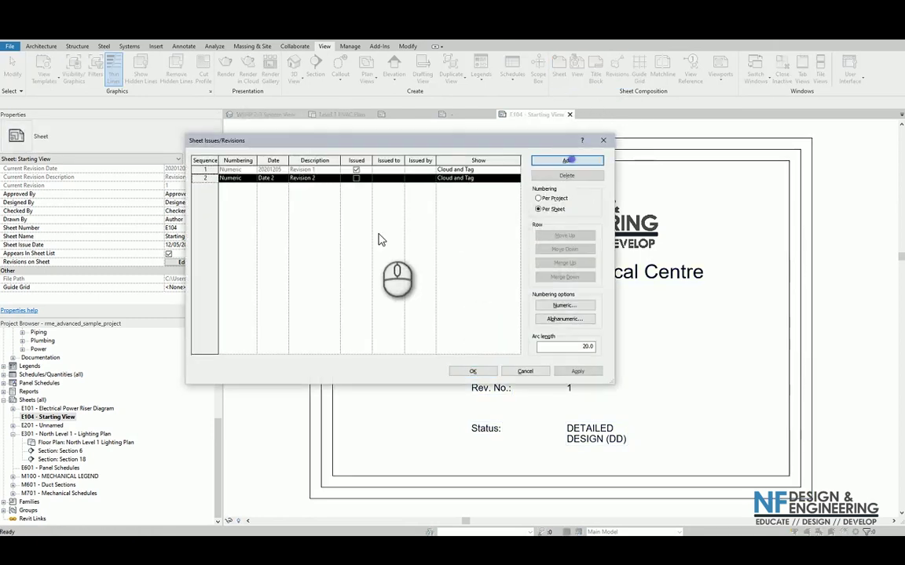
{"action": "left_click", "coordinate": [277, 178]}
{"action": "left_click", "coordinate": [302, 179]}
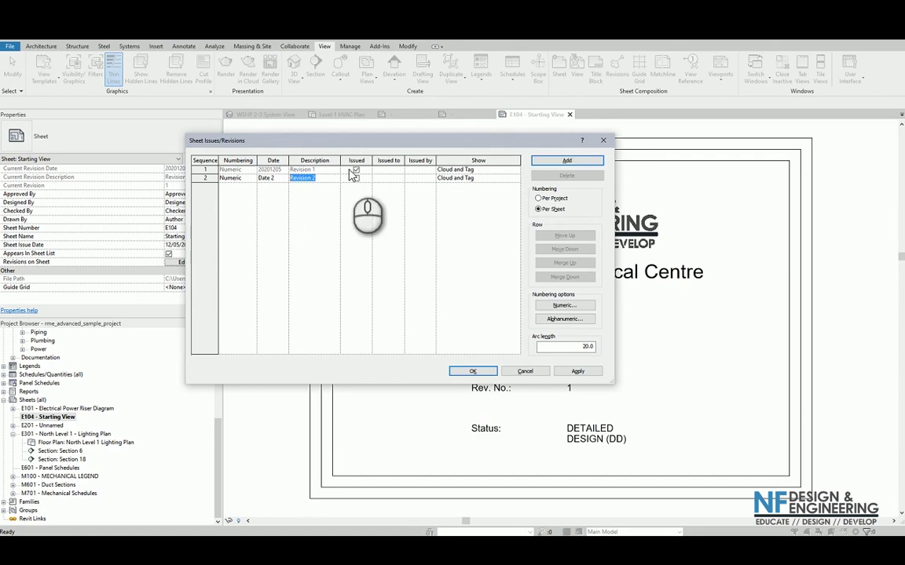
{"action": "left_click", "coordinate": [526, 372]}
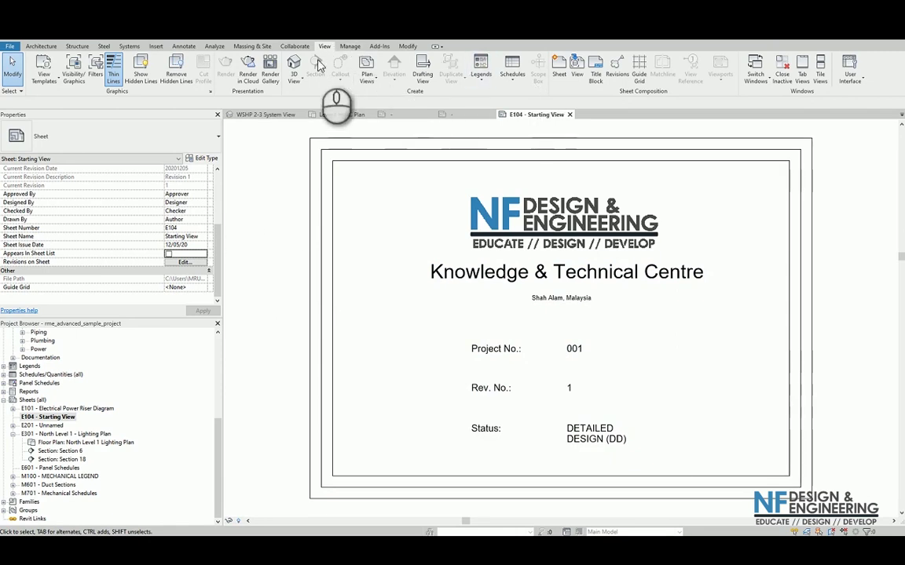
- Set Sheet: E104 - Starting View as the model's default starting view, and reopen the setting to check it
{"action": "left_click", "coordinate": [343, 48]}
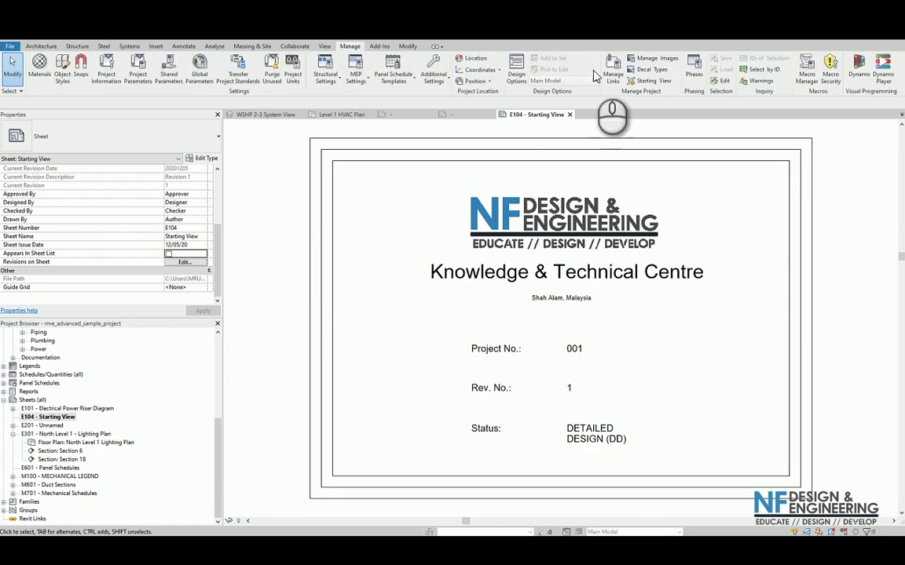
{"action": "left_click", "coordinate": [651, 84]}
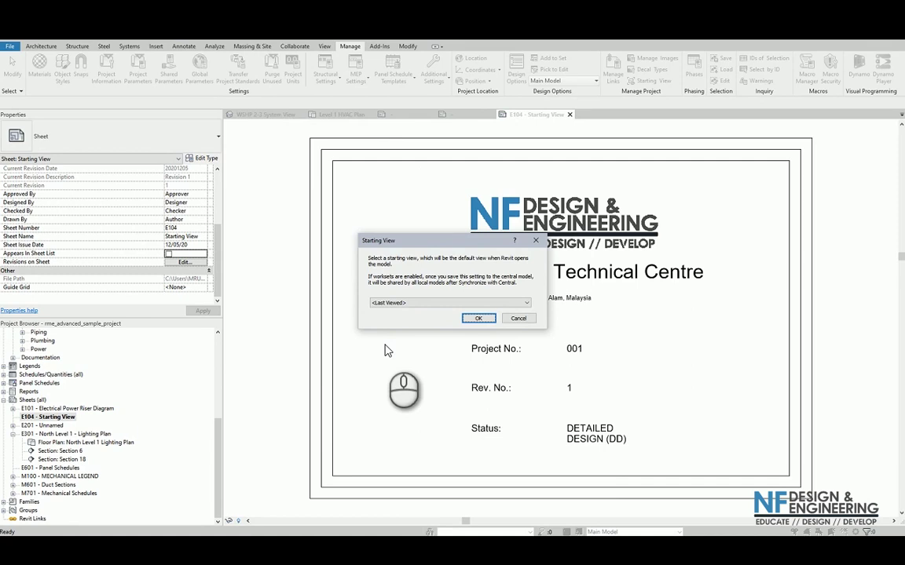
{"action": "left_click", "coordinate": [428, 303]}
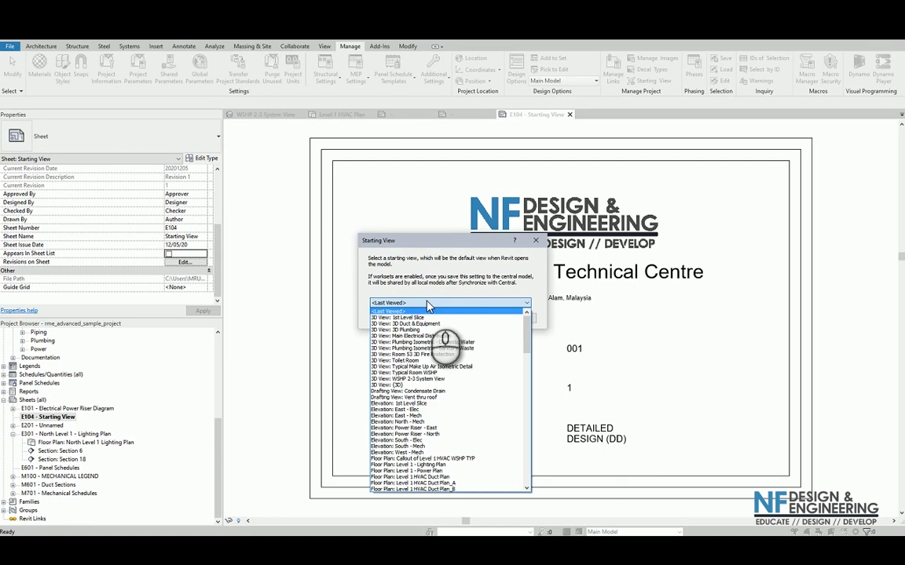
{"action": "left_click", "coordinate": [428, 304]}
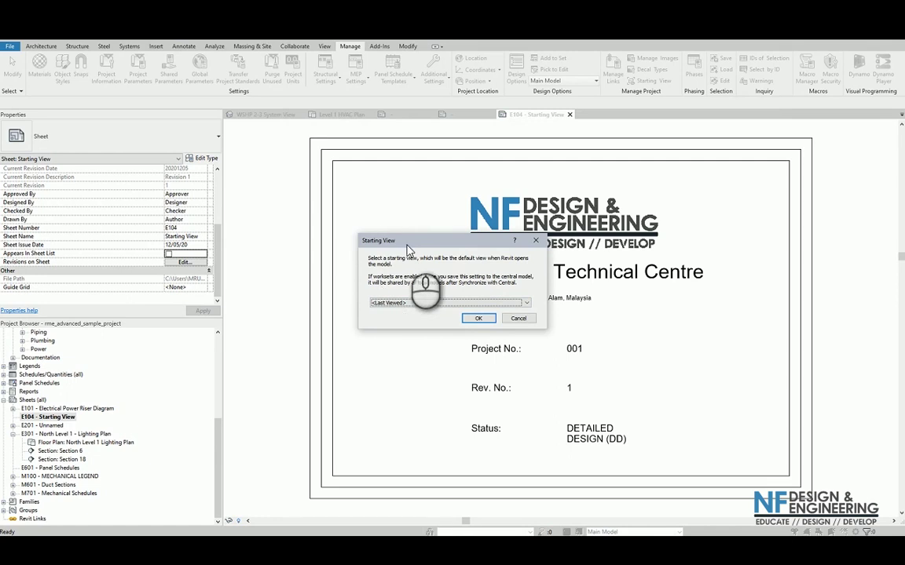
{"action": "left_click", "coordinate": [400, 304]}
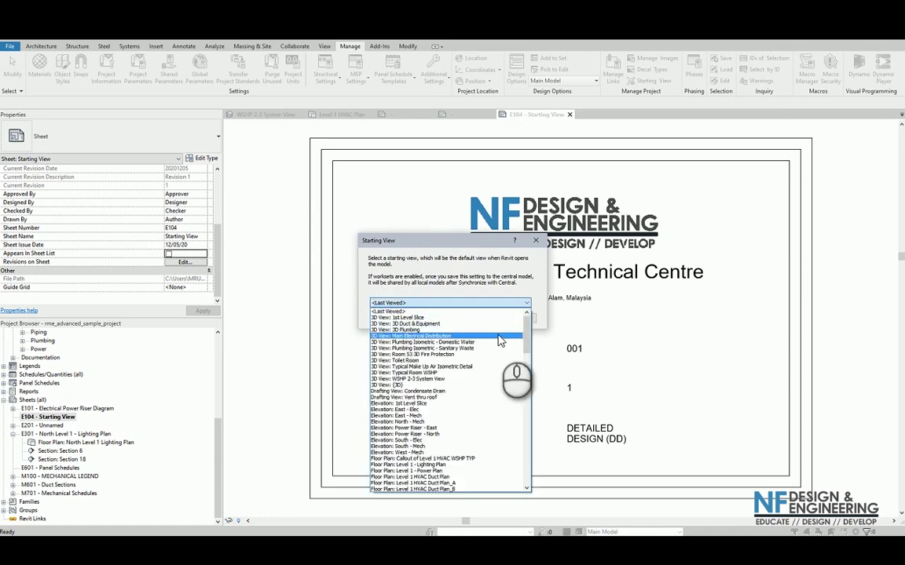
{"action": "left_click_drag", "start_coordinate": [525, 323], "coordinate": [524, 463]}
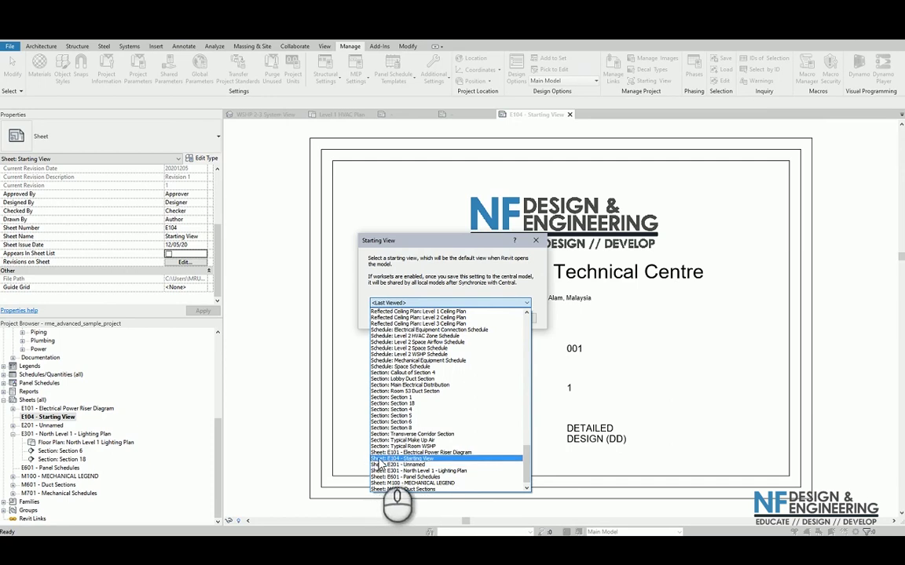
{"action": "left_click", "coordinate": [404, 459]}
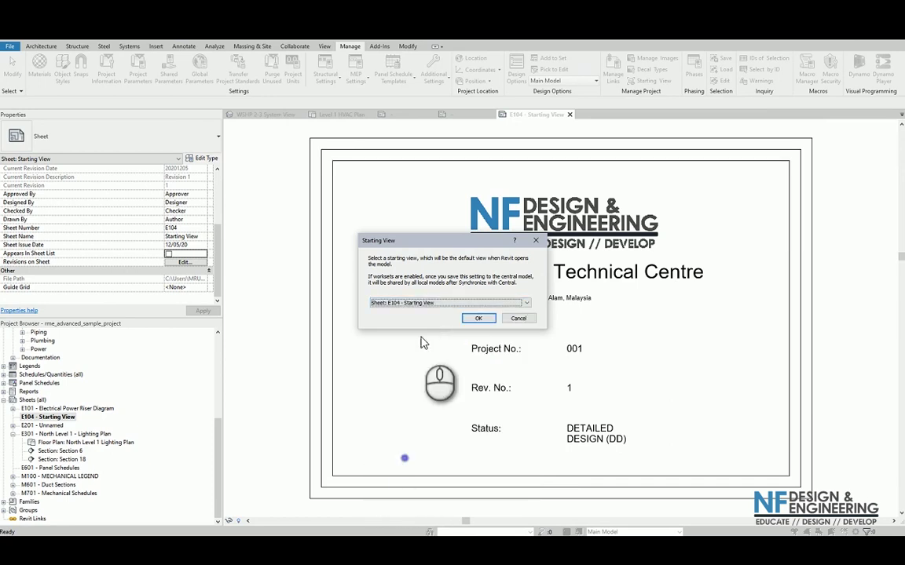
{"action": "left_click", "coordinate": [457, 304]}
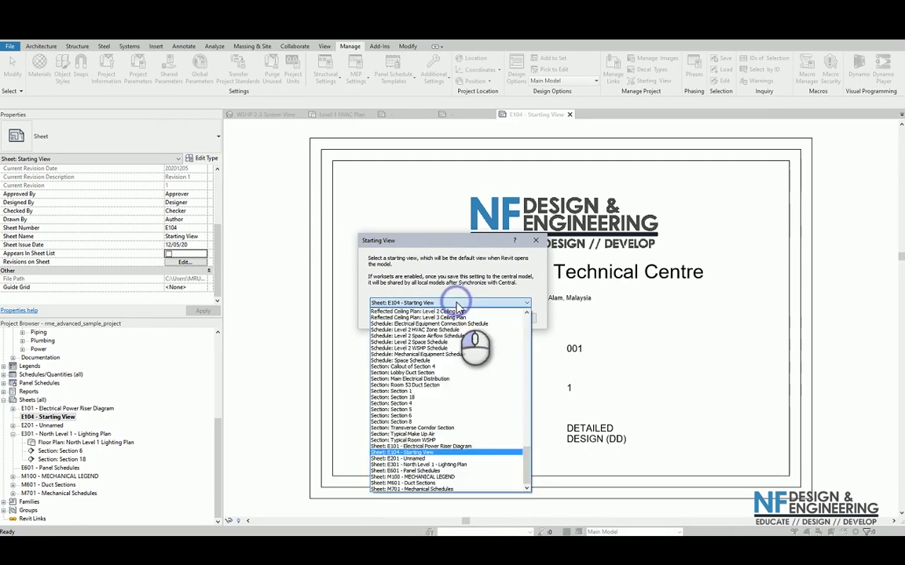
{"action": "left_click", "coordinate": [457, 303]}
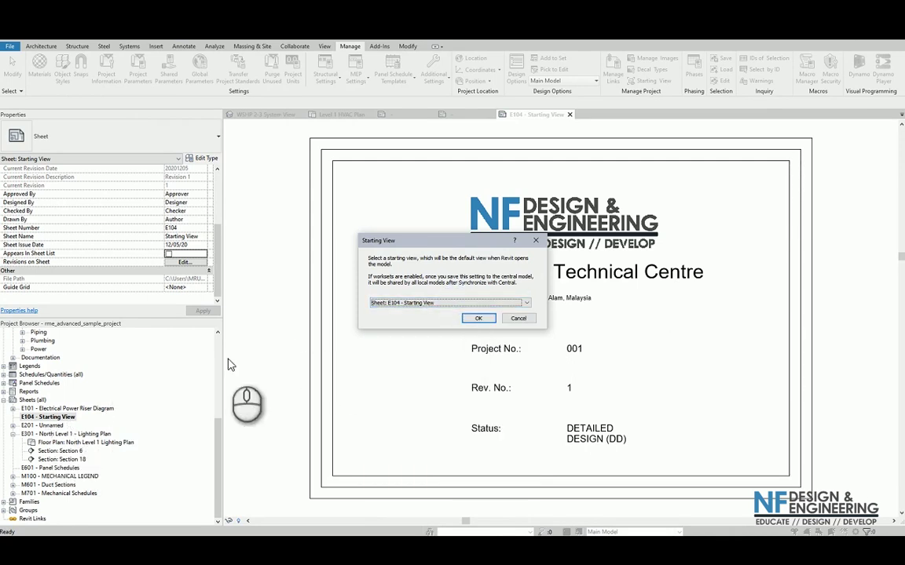
{"action": "left_click", "coordinate": [478, 318]}
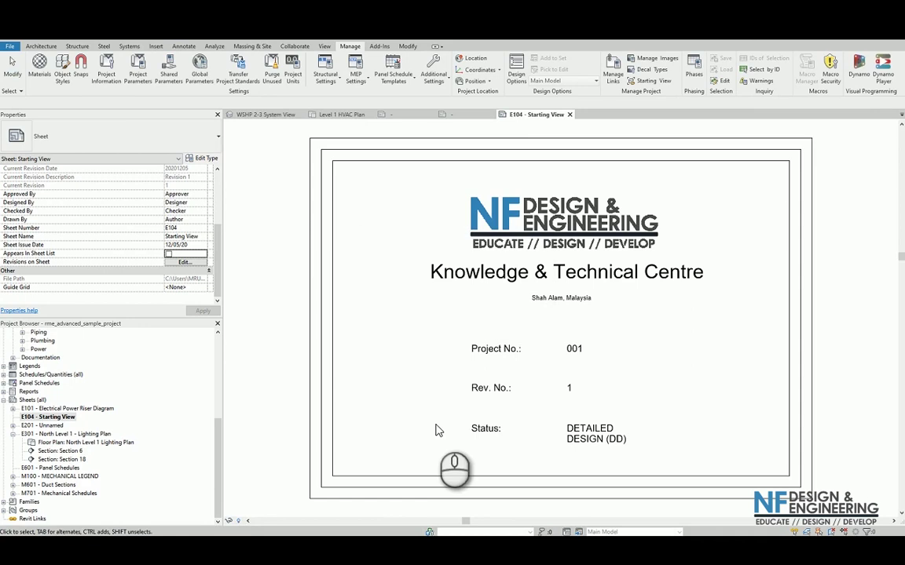
{"action": "left_click", "coordinate": [638, 87]}
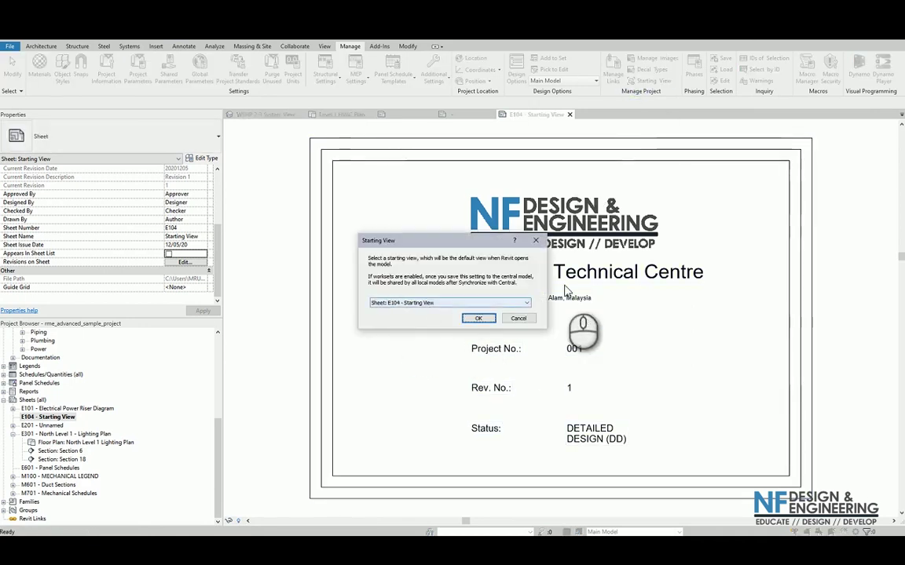
- Accept the starting view setting, close the project's open views and save the changes to rme_advanced_sample_project
{"action": "left_click", "coordinate": [478, 319]}
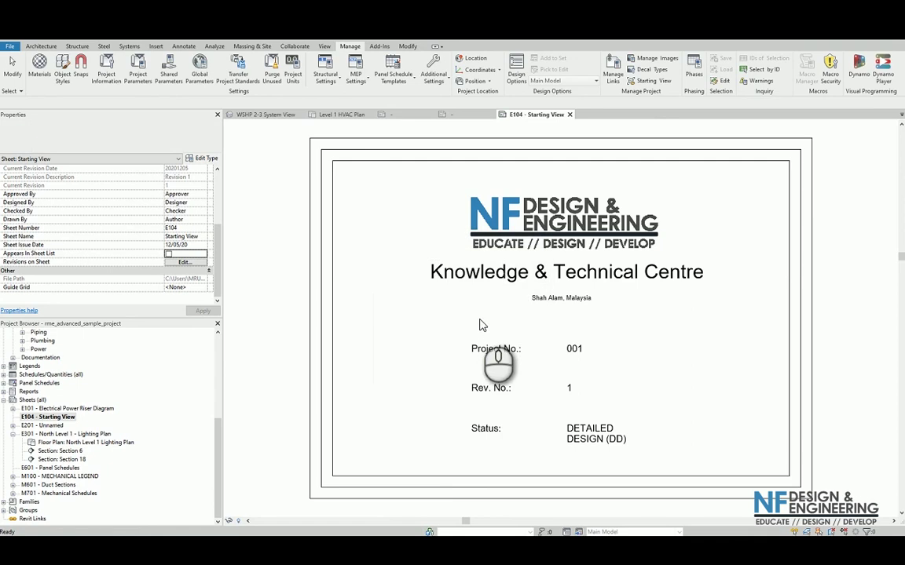
{"action": "left_click", "coordinate": [570, 115]}
{"action": "left_click", "coordinate": [374, 115]}
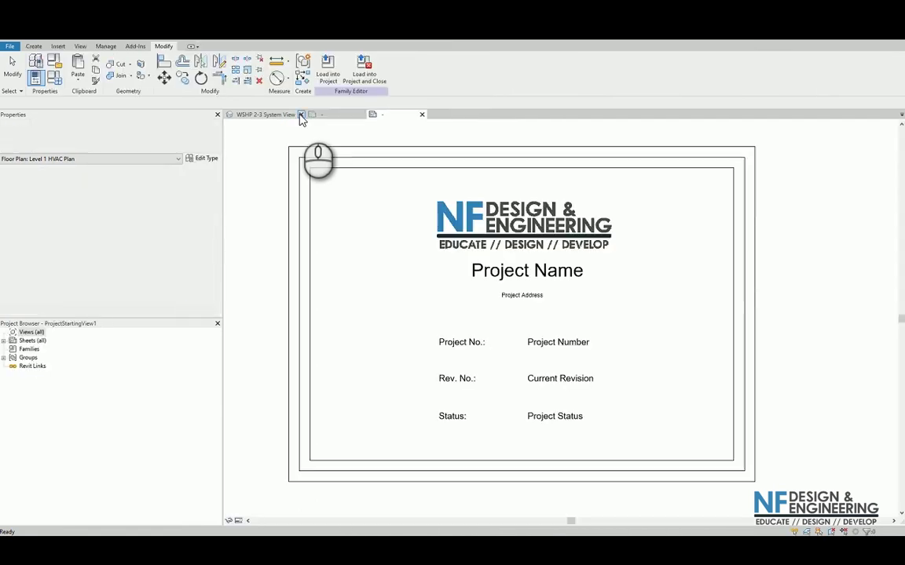
{"action": "left_click", "coordinate": [300, 115]}
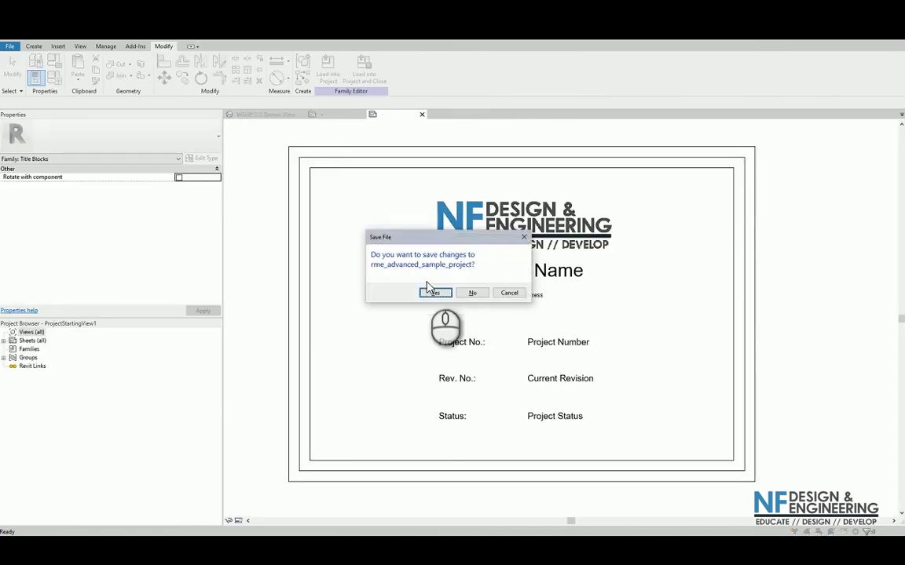
{"action": "left_click", "coordinate": [440, 294]}
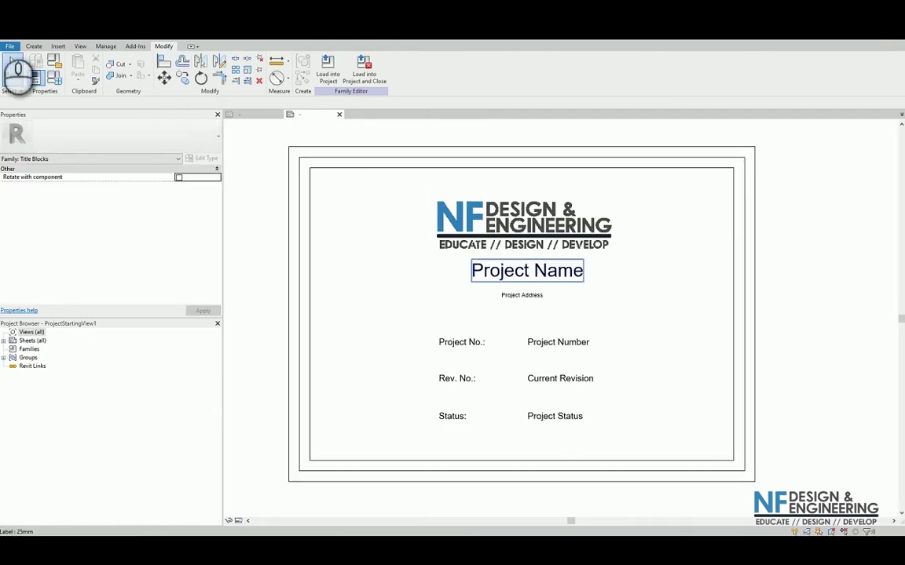
- Reopen the recently used project rme_advanced_sample_project.rvt to check its starting view
{"action": "left_click", "coordinate": [11, 47]}
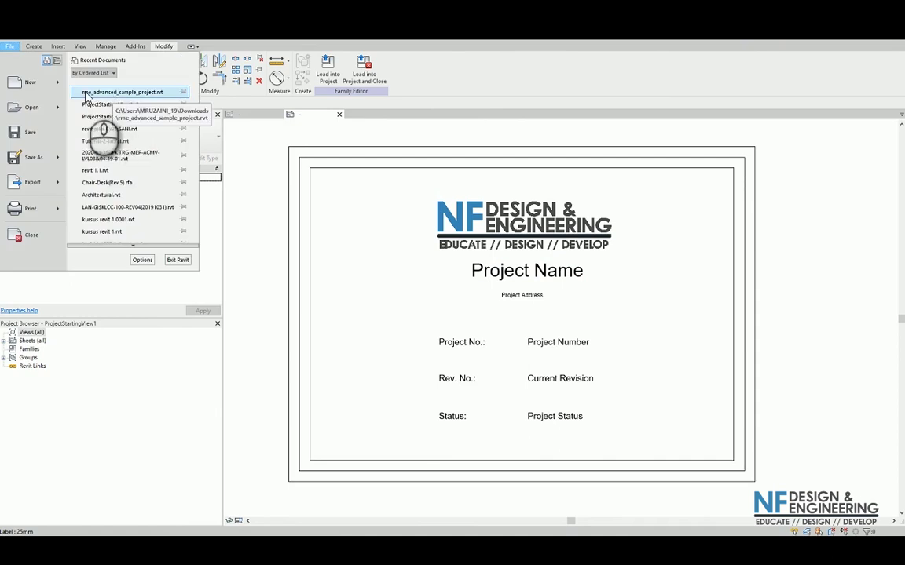
{"action": "left_click", "coordinate": [85, 93]}
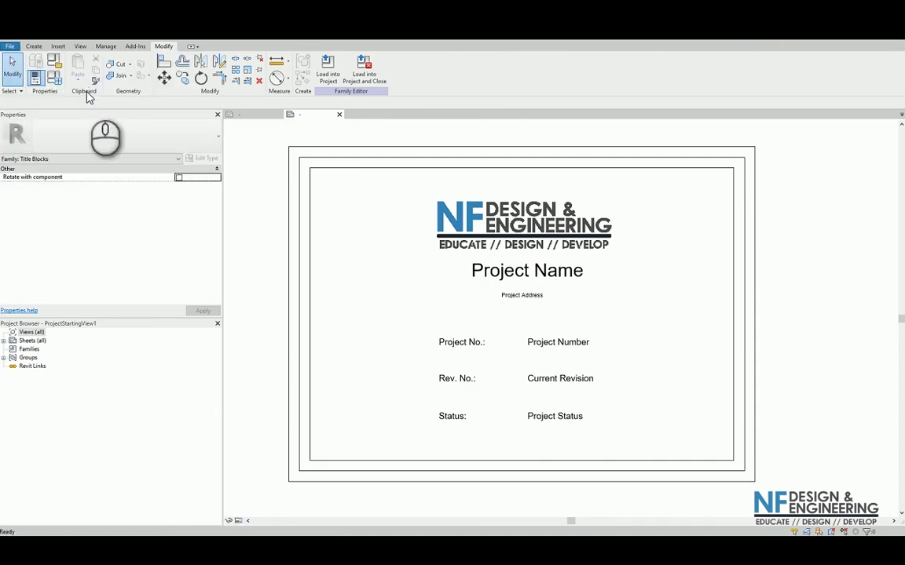